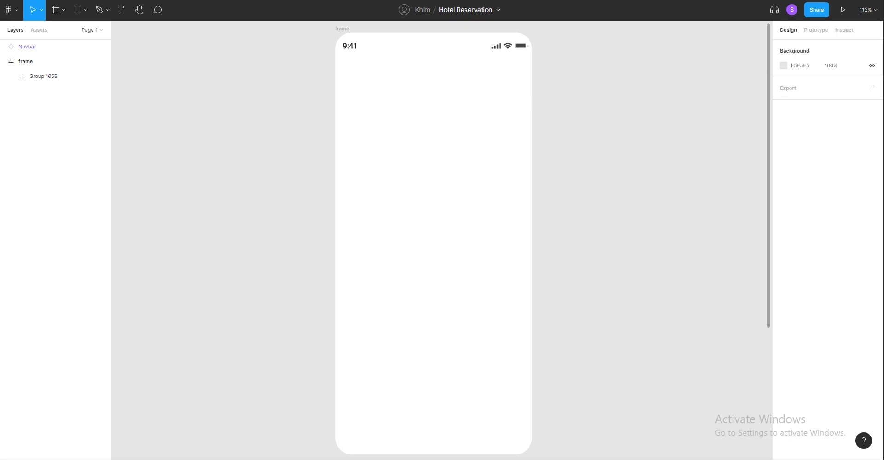
Step: Scroll the canvas into view and select the phone frame
{"action": "scroll", "coordinate": [483, 98], "scroll_direction": "up", "scroll_amount": 2}
{"action": "scroll", "coordinate": [600, 175], "scroll_direction": "down", "scroll_amount": 1}
{"action": "scroll", "coordinate": [659, 205], "scroll_direction": "down", "scroll_amount": 1}
{"action": "scroll", "coordinate": [608, 224], "scroll_direction": "down", "scroll_amount": 1}
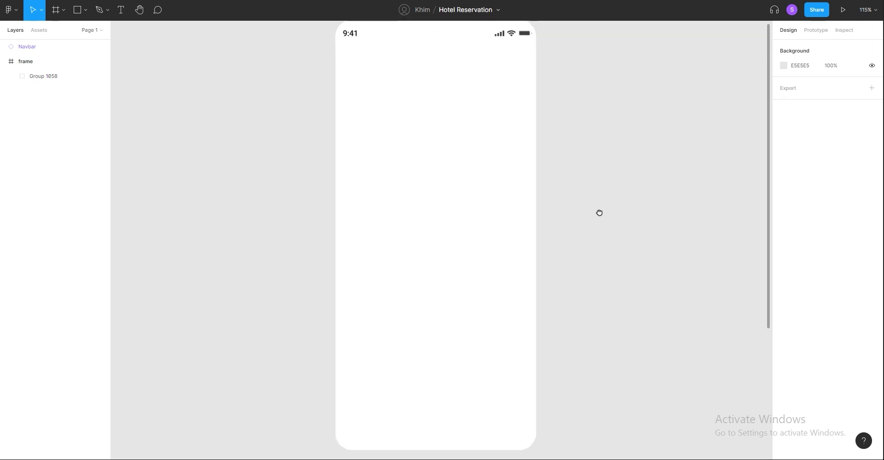
{"action": "scroll", "coordinate": [594, 217], "scroll_direction": "right", "scroll_amount": 1}
{"action": "left_click", "coordinate": [86, 9]}
{"action": "left_click", "coordinate": [65, 44]}
{"action": "left_click", "coordinate": [9, 10]}
{"action": "left_click", "coordinate": [339, 22]}
{"action": "key", "text": "v"}
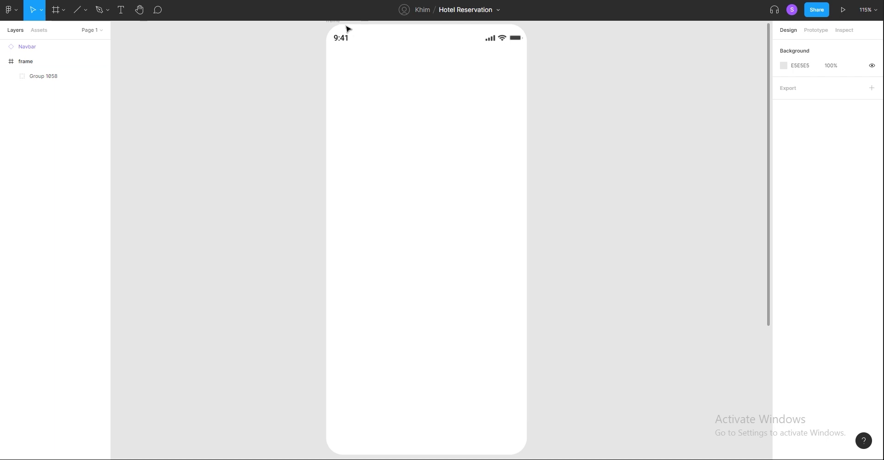
{"action": "left_click", "coordinate": [361, 27]}
Step: Add a 2-column layout grid to the phone frame
{"action": "left_click", "coordinate": [857, 173]}
{"action": "left_click", "coordinate": [789, 190]}
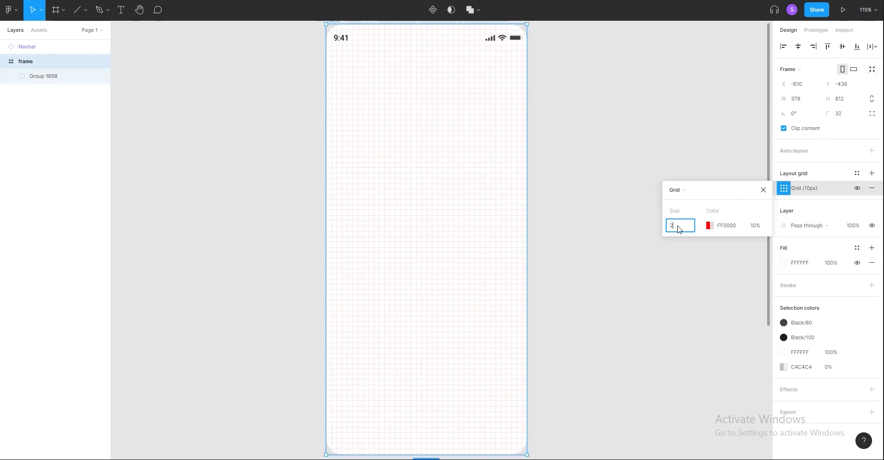
{"action": "key", "text": "Return"}
{"action": "left_click", "coordinate": [677, 190]}
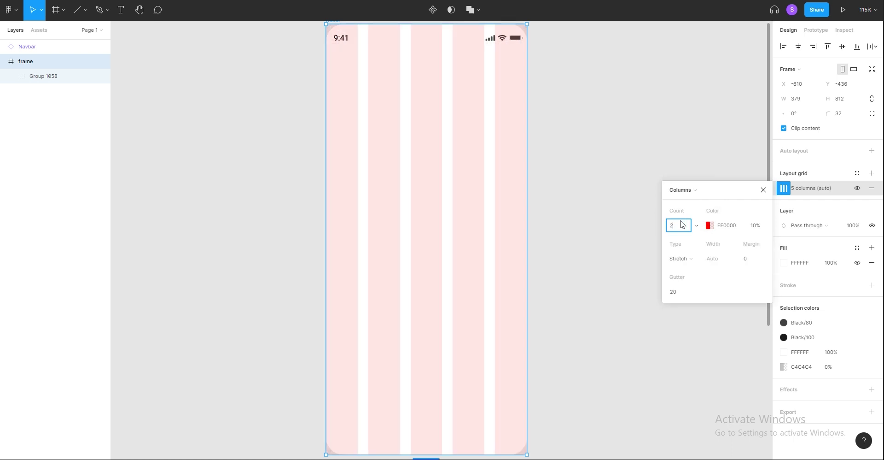
{"action": "key", "text": "Return"}
{"action": "left_click", "coordinate": [755, 259]}
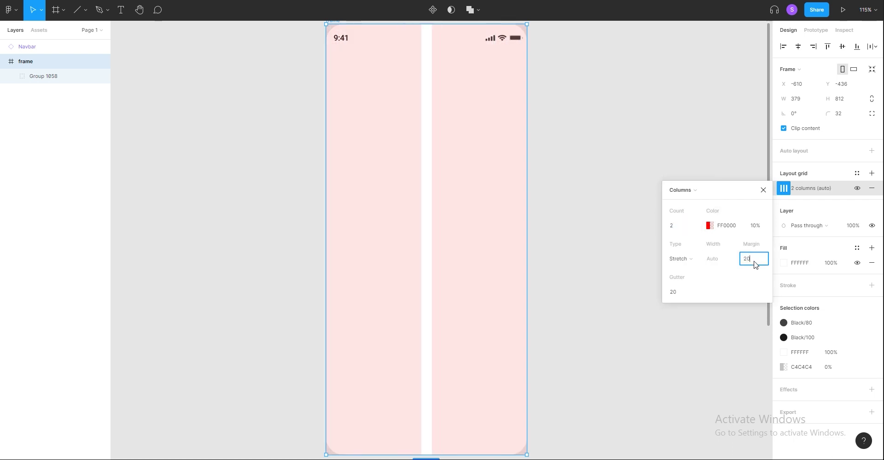
{"action": "key", "text": "Return"}
Step: Set the grid colour opacity to 3% and widen the side margins to 40
{"action": "left_click", "coordinate": [757, 225]}
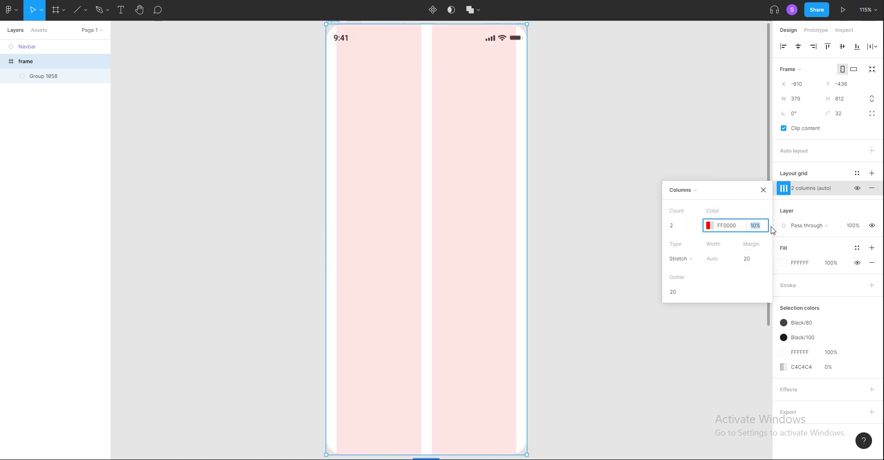
{"action": "type", "text": "3"}
{"action": "key", "text": "Return"}
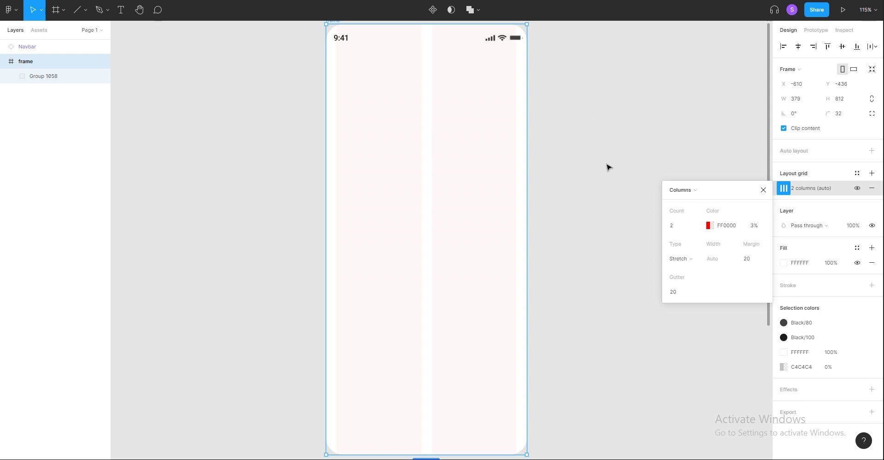
{"action": "left_click", "coordinate": [756, 262]}
{"action": "key", "text": "Return"}
Step: Draw a short horizontal line on the canvas
{"action": "left_click", "coordinate": [634, 166]}
{"action": "left_click", "coordinate": [77, 9]}
{"action": "left_click_drag", "start_coordinate": [256, 81], "coordinate": [266, 81]}
{"action": "left_click", "coordinate": [262, 112]}
{"action": "left_click", "coordinate": [261, 80]}
Step: Give the line a 2 px near-black (181818) stroke
{"action": "left_click", "coordinate": [793, 210]}
{"action": "type", "text": "2"}
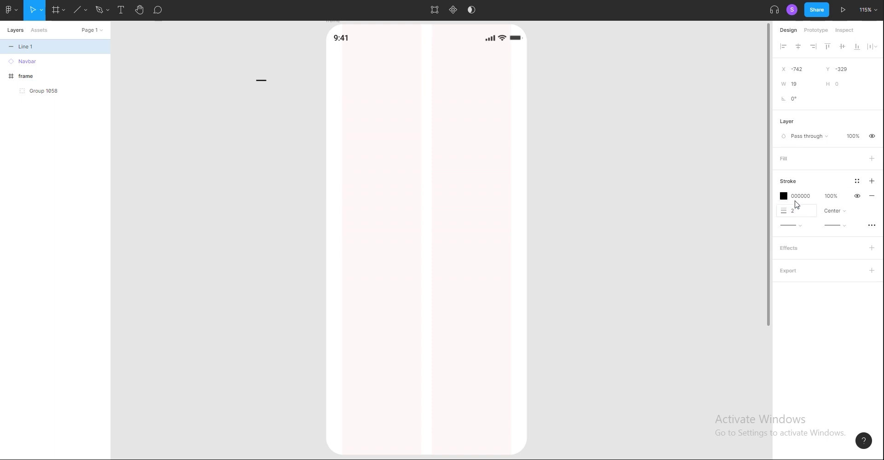
{"action": "left_click", "coordinate": [783, 196]}
{"action": "left_click", "coordinate": [664, 312]}
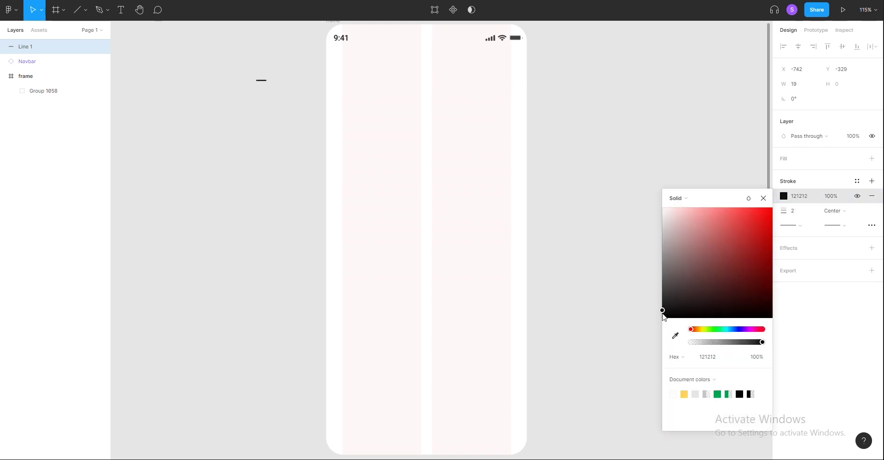
{"action": "left_click", "coordinate": [370, 131]}
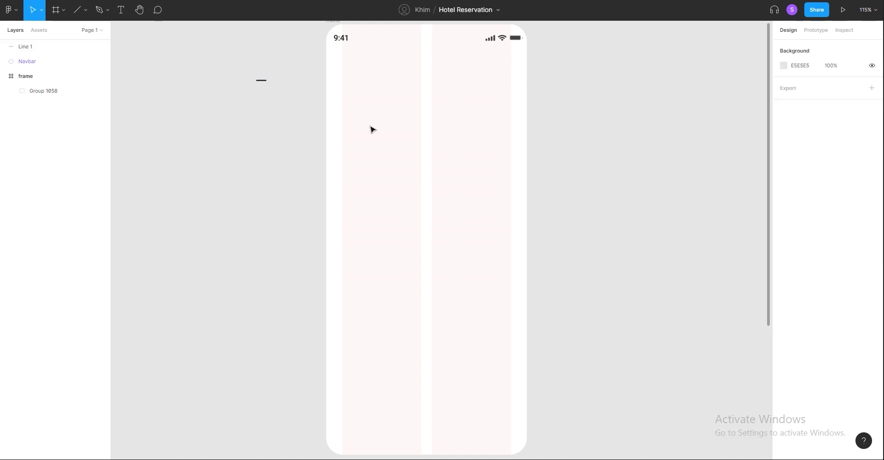
Step: Move the line into the frame's top-left corner and duplicate it
{"action": "left_click", "coordinate": [261, 82]}
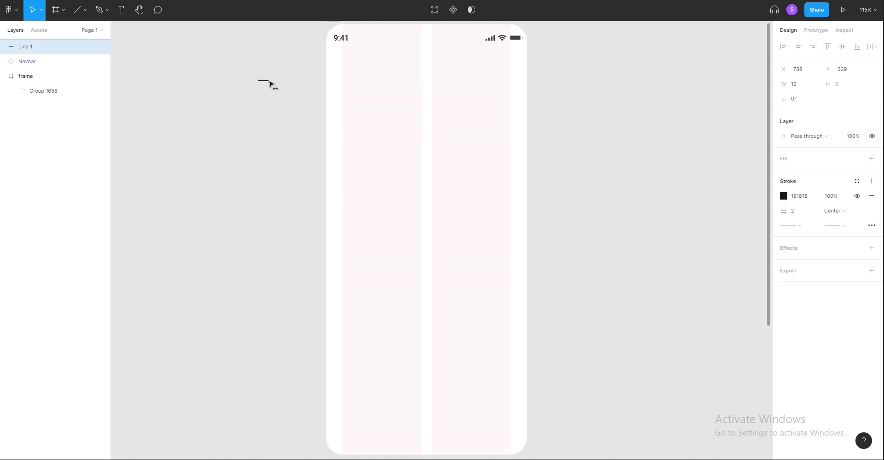
{"action": "left_click_drag", "start_coordinate": [265, 82], "coordinate": [347, 68]}
{"action": "key", "text": "Escape"}
{"action": "left_click", "coordinate": [346, 64]}
{"action": "key", "text": "ctrl+d"}
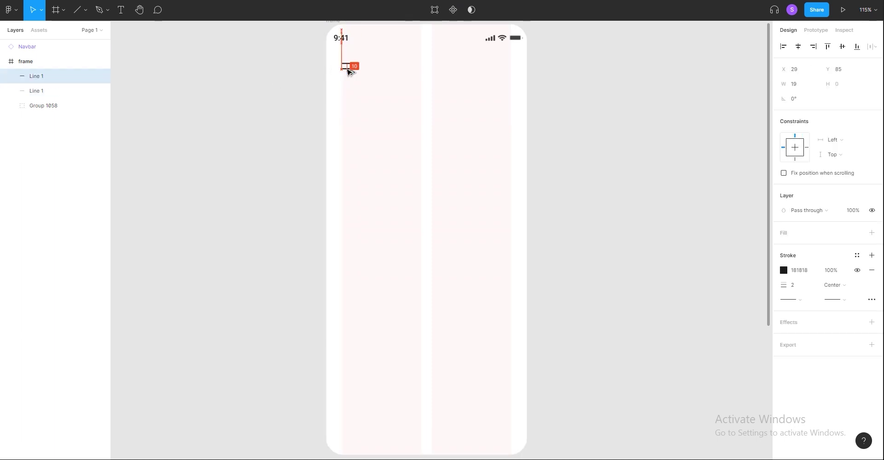
{"action": "key", "text": "Escape"}
Step: Nudge the duplicate line down below the original
{"action": "left_click", "coordinate": [354, 63]}
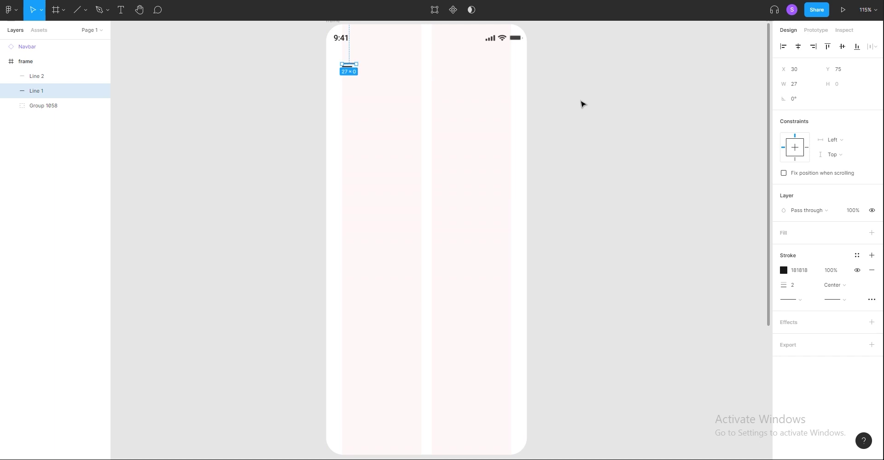
{"action": "left_click", "coordinate": [551, 101]}
{"action": "left_click", "coordinate": [350, 69]}
{"action": "key", "text": "Down"}
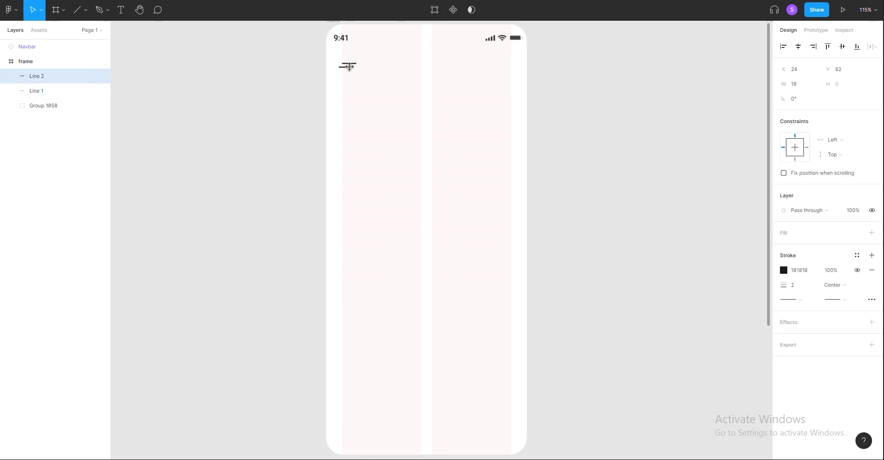
Step: Group the two stacked lines into a single hamburger icon
{"action": "left_click_drag", "start_coordinate": [371, 86], "coordinate": [347, 63]}
{"action": "key", "text": "ctrl+g"}
{"action": "key", "text": "Escape"}
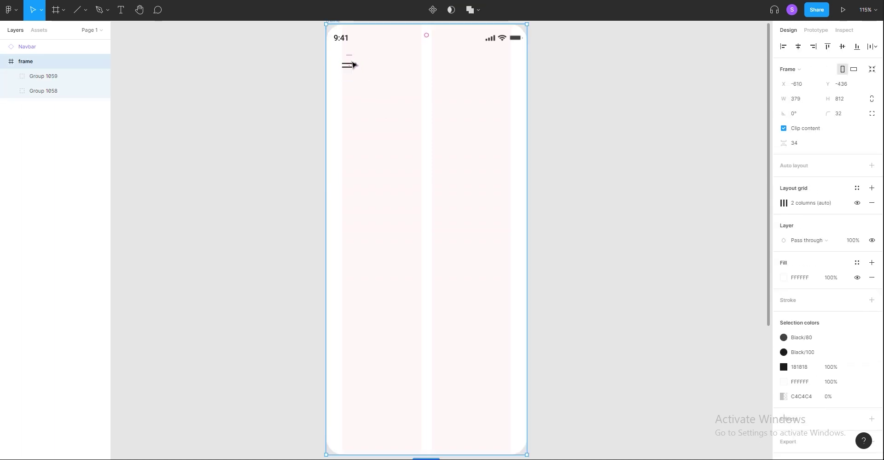
{"action": "left_click", "coordinate": [354, 65]}
{"action": "left_click", "coordinate": [812, 103]}
Step: Narrow the hamburger icon group to 24 px wide
{"action": "type", "text": "24"}
{"action": "left_click", "coordinate": [418, 81]}
{"action": "left_click", "coordinate": [351, 70]}
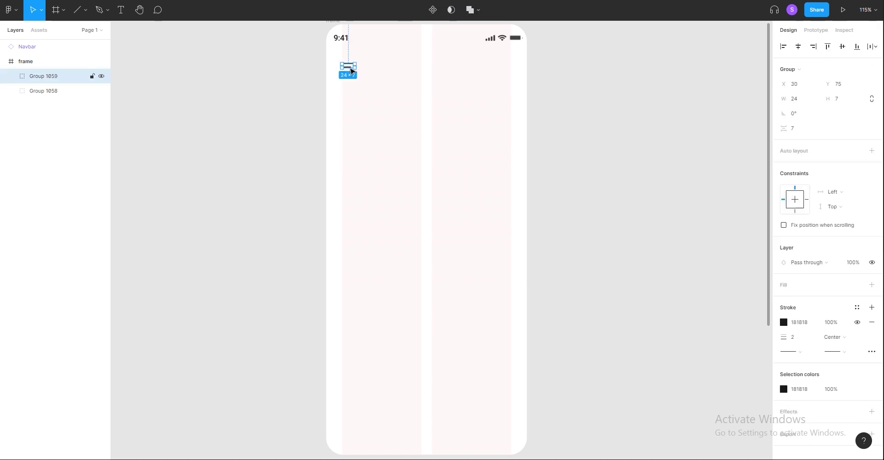
{"action": "left_click", "coordinate": [656, 161]}
Step: Add a welcome greeting with the user's name beside the icon, aligned with it
{"action": "key", "text": "t"}
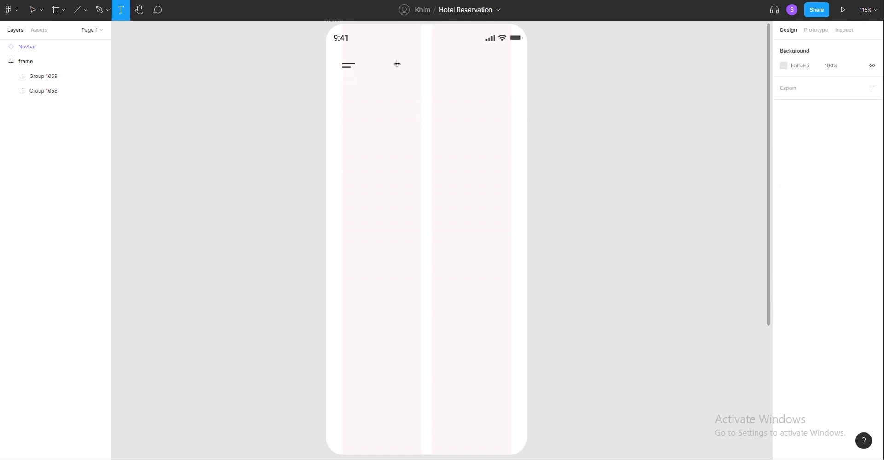
{"action": "left_click", "coordinate": [397, 64]}
{"action": "type", "text": "Welcome, Khim"}
{"action": "key", "text": "Escape"}
{"action": "left_click_drag", "start_coordinate": [438, 70], "coordinate": [438, 68]}
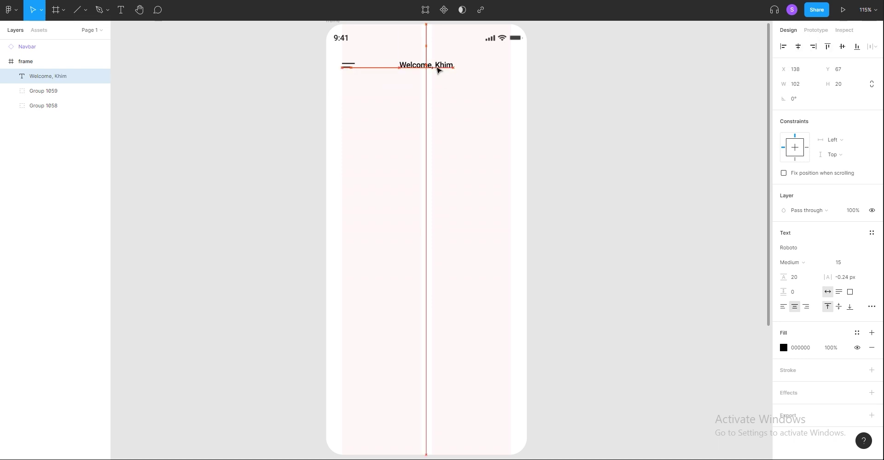
Step: Set the greeting's font to Raleway Bold
{"action": "left_click", "coordinate": [806, 249]}
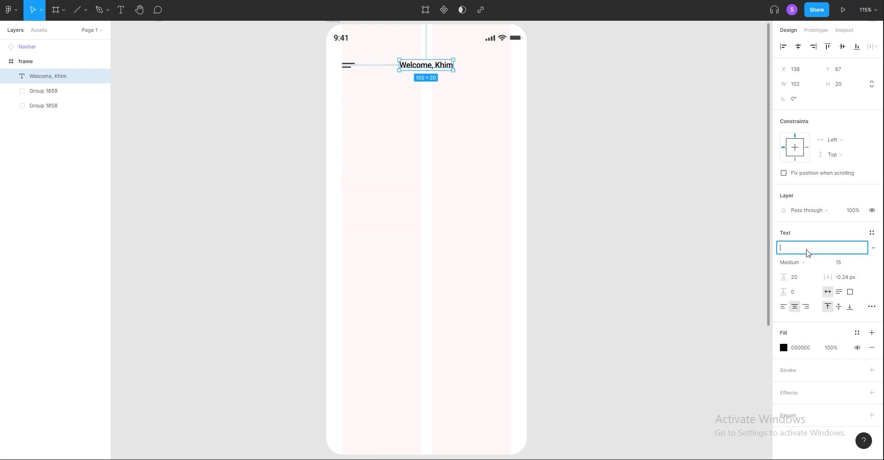
{"action": "type", "text": "Ral"}
{"action": "key", "text": "Return"}
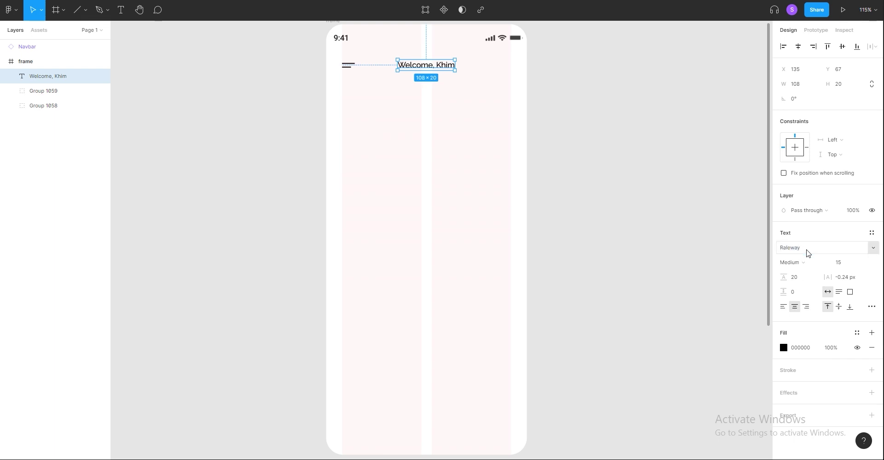
{"action": "left_click", "coordinate": [473, 85]}
{"action": "left_click", "coordinate": [426, 64]}
{"action": "left_click", "coordinate": [787, 262]}
{"action": "left_click", "coordinate": [805, 282]}
Step: Give the greeting a dark grey #222222 fill
{"action": "left_click", "coordinate": [784, 347]}
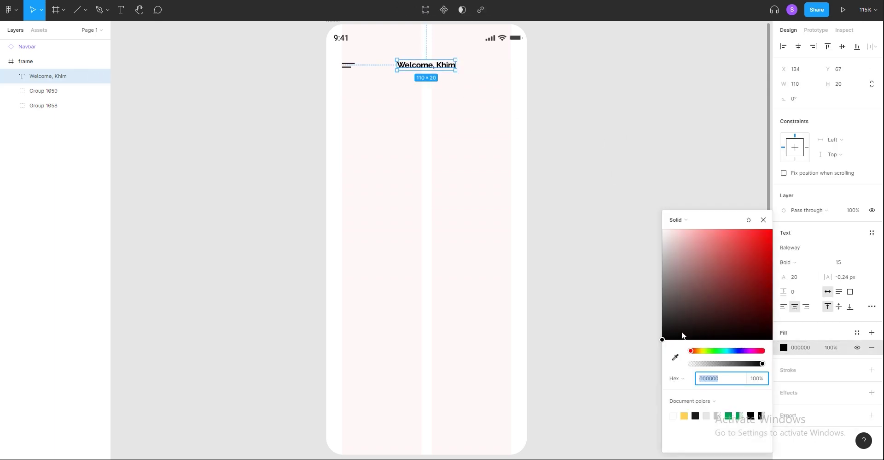
{"action": "left_click_drag", "start_coordinate": [673, 331], "coordinate": [663, 328]}
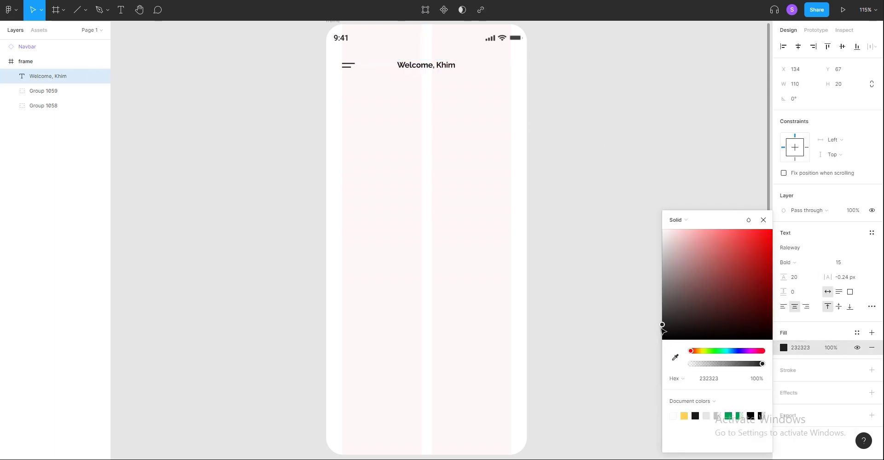
{"action": "left_click", "coordinate": [811, 349]}
{"action": "type", "text": "22"}
{"action": "key", "text": "Return"}
Step: Save the greeting's fill as a colour style named 'black'
{"action": "left_click", "coordinate": [856, 333]}
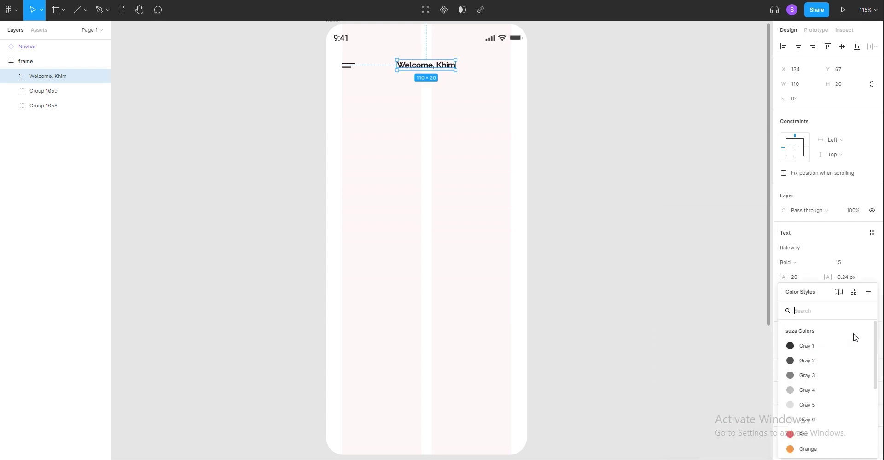
{"action": "left_click", "coordinate": [868, 291]}
{"action": "type", "text": "b"}
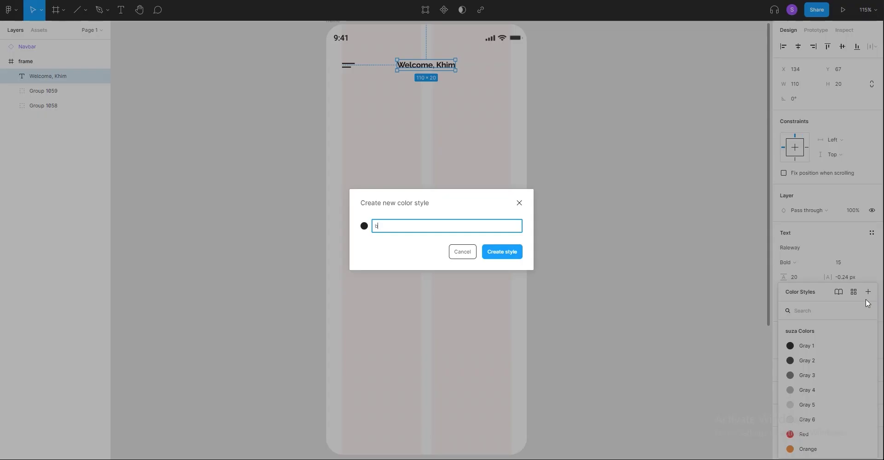
{"action": "key", "text": "Return"}
{"action": "left_click", "coordinate": [608, 119]}
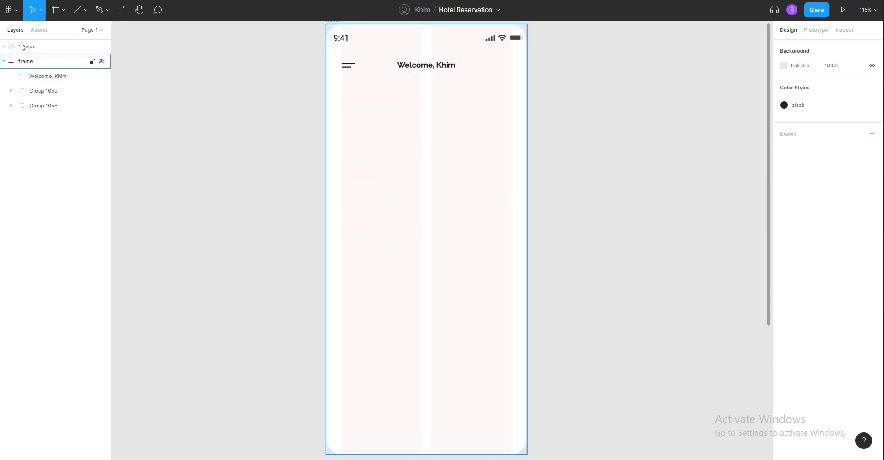
{"action": "left_click", "coordinate": [63, 10]}
Step: Draw a 38 px avatar circle at the top-right and fill it with a portrait photo
{"action": "left_click", "coordinate": [87, 10]}
{"action": "left_click", "coordinate": [99, 65]}
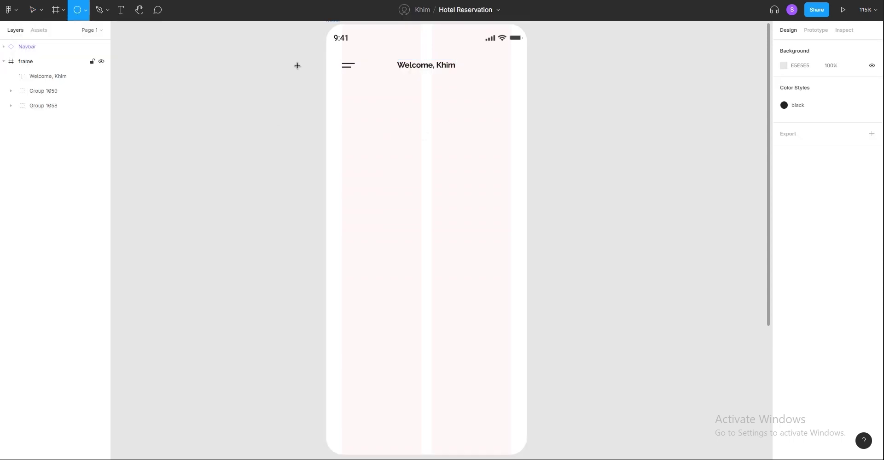
{"action": "left_click_drag", "start_coordinate": [487, 56], "coordinate": [505, 72]}
{"action": "left_click", "coordinate": [569, 95]}
{"action": "left_click", "coordinate": [10, 10]}
{"action": "mouse_move", "coordinate": [28, 136]}
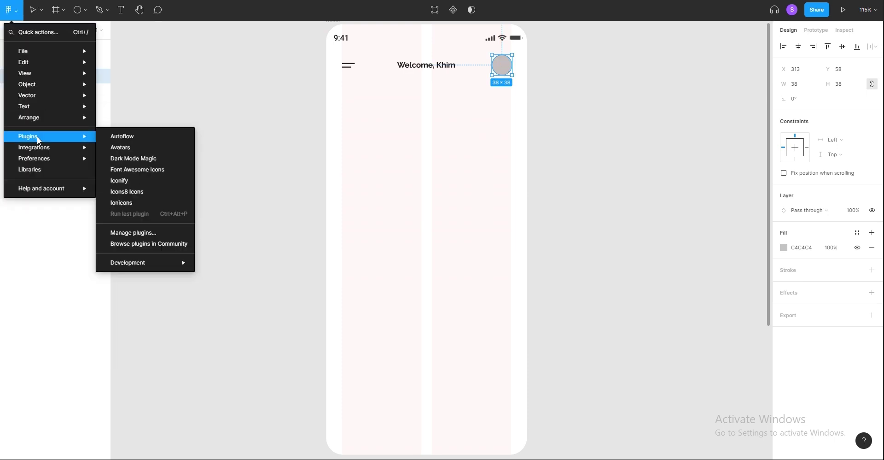
{"action": "left_click", "coordinate": [157, 158]}
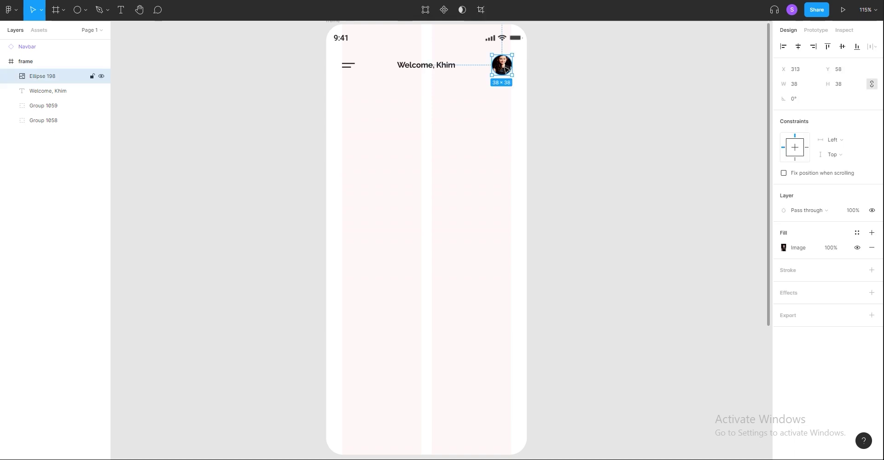
Step: Group the icon, greeting and avatar as 'header' and move it down slightly
{"action": "left_click_drag", "start_coordinate": [570, 99], "coordinate": [341, 69]}
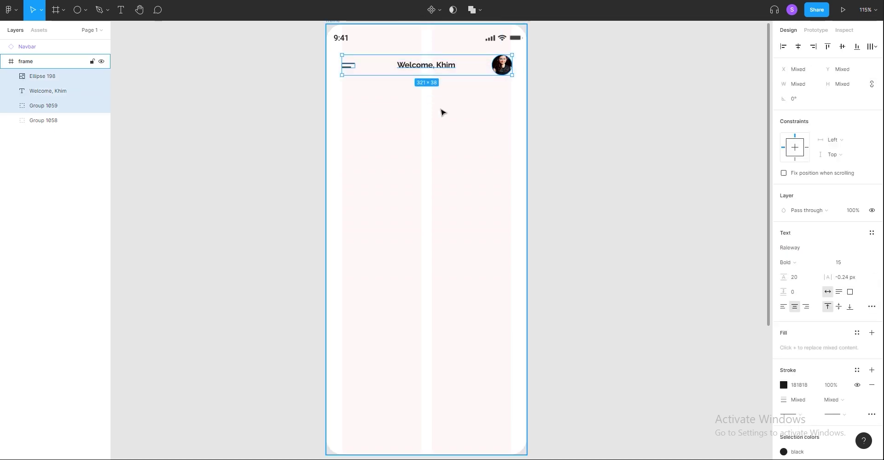
{"action": "key", "text": "ctrl+g"}
{"action": "double_click", "coordinate": [42, 76]}
{"action": "type", "text": "header"}
{"action": "key", "text": "Return"}
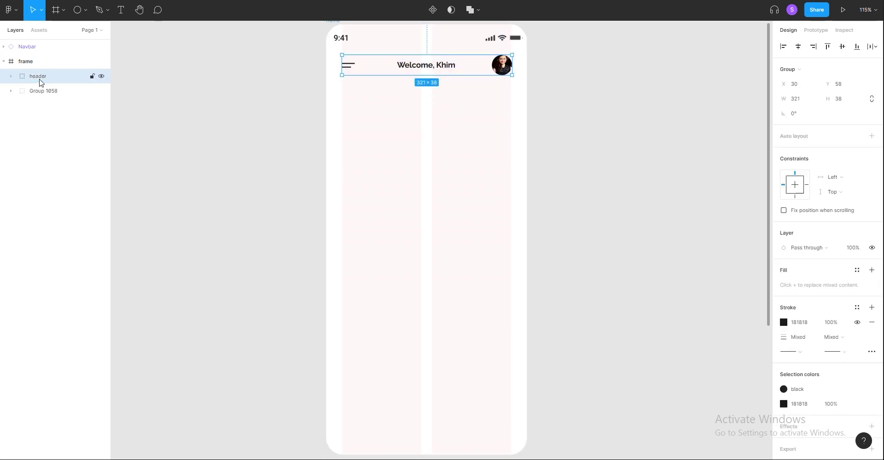
{"action": "key", "text": "shift+Down"}
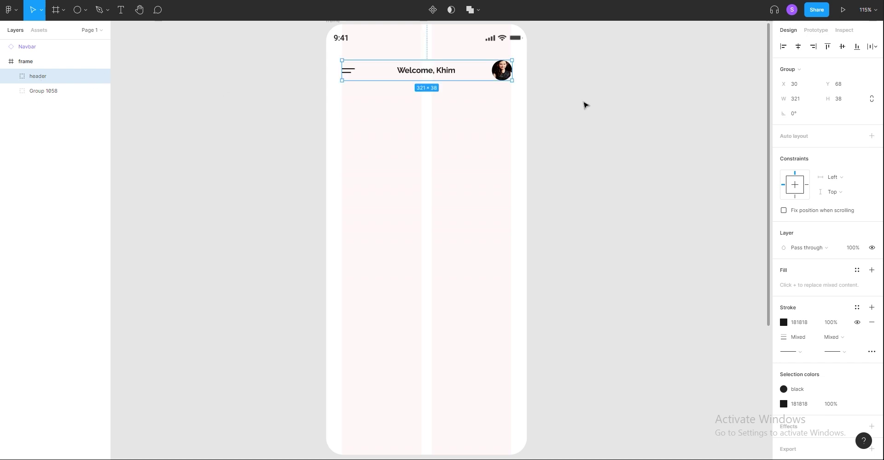
Step: Set the hamburger icon's stroke weight to 3
{"action": "left_click", "coordinate": [449, 87]}
{"action": "left_click", "coordinate": [348, 72]}
{"action": "double_click", "coordinate": [348, 75]}
{"action": "left_click", "coordinate": [799, 327]}
{"action": "type", "text": "3"}
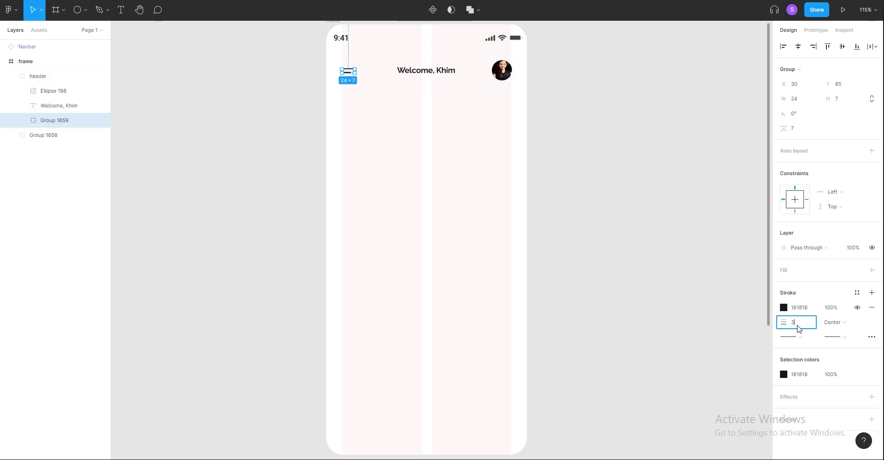
{"action": "left_click", "coordinate": [618, 263]}
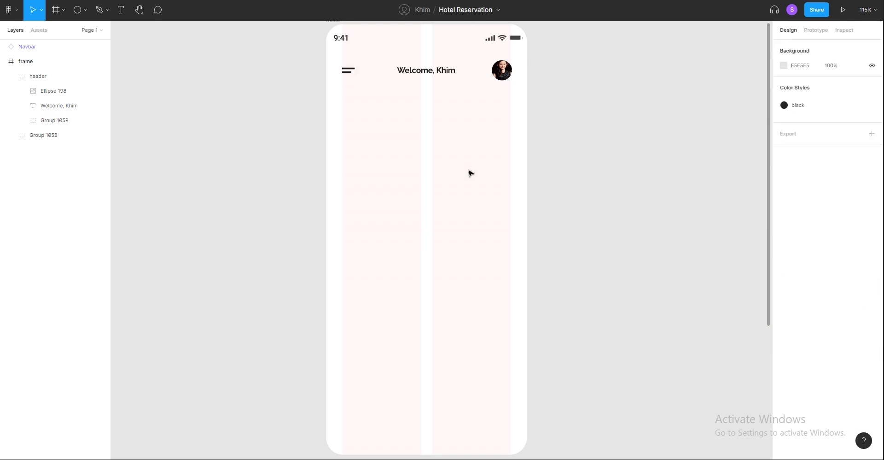
Step: Type the headline 'Find deals on hotels, homes and much more' below the header
{"action": "key", "text": "t"}
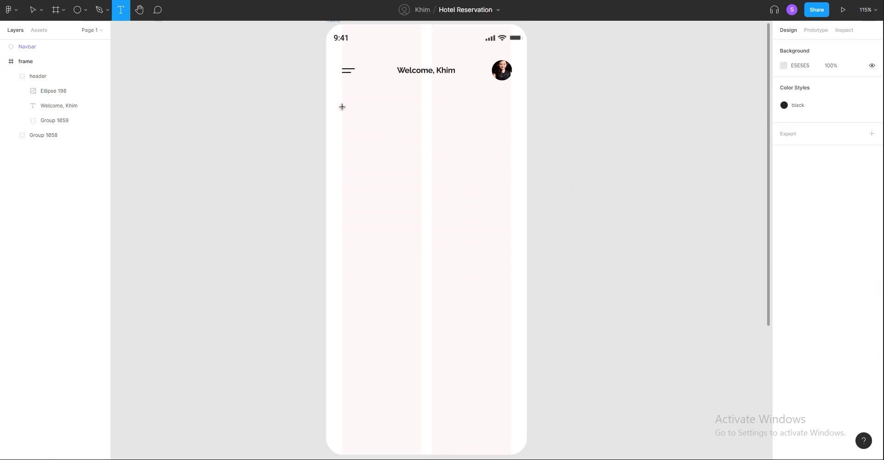
{"action": "left_click", "coordinate": [343, 106]}
{"action": "type", "text": "deals on"}
{"action": "key", "text": "Escape"}
{"action": "left_click_drag", "start_coordinate": [360, 113], "coordinate": [385, 112]}
{"action": "key", "text": "Return"}
{"action": "key", "text": "Right"}
{"action": "type", "text": "hote"}
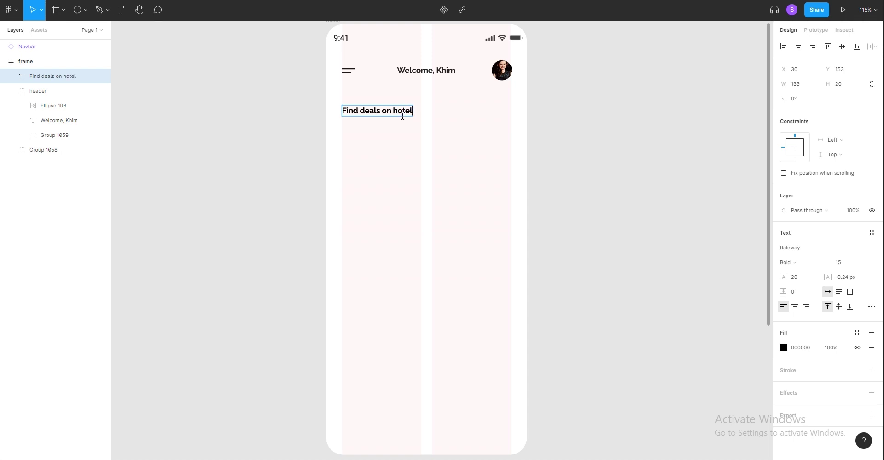
{"action": "type", "text": " homes and mu"}
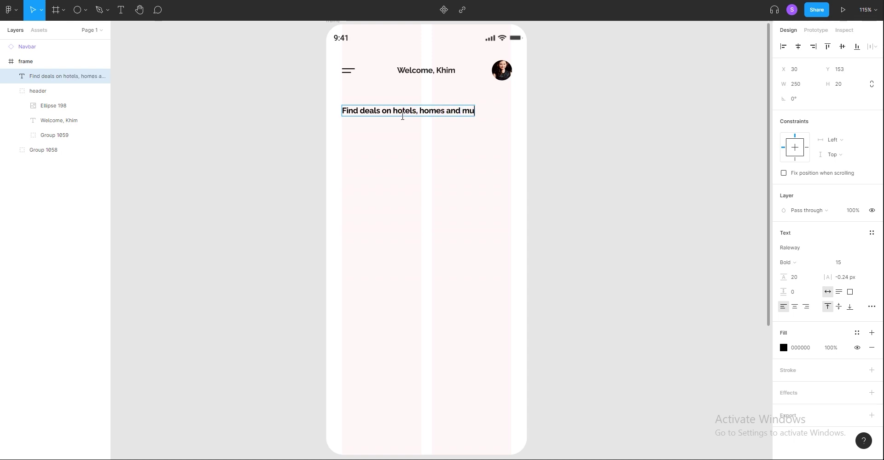
{"action": "type", "text": "ch more"}
{"action": "key", "text": "Escape"}
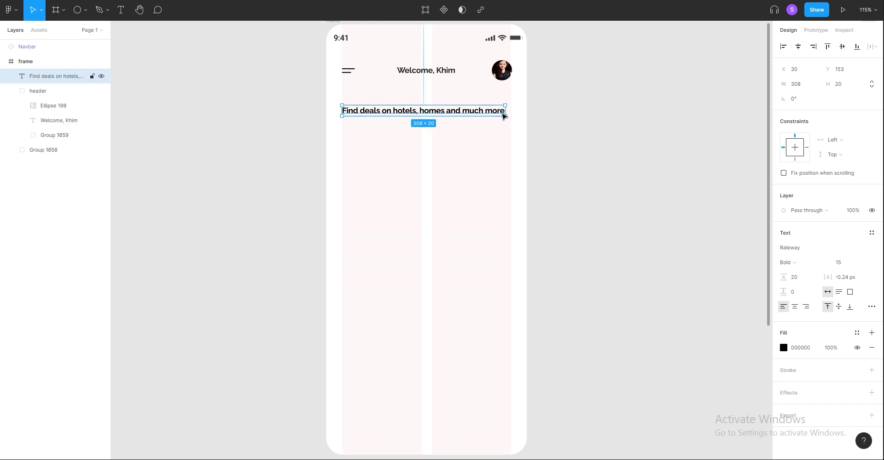
Step: Wrap the headline box and style the text Raleway Medium at size 30
{"action": "mouse_move", "coordinate": [505, 117]}
{"action": "left_mouse_down"}
{"action": "mouse_move", "coordinate": [478, 147]}
{"action": "mouse_move", "coordinate": [452, 131]}
{"action": "left_mouse_up"}
{"action": "key", "text": "Return"}
{"action": "left_click", "coordinate": [800, 262]}
{"action": "left_click", "coordinate": [810, 240]}
{"action": "left_click", "coordinate": [845, 262]}
{"action": "type", "text": "30"}
{"action": "key", "text": "Return"}
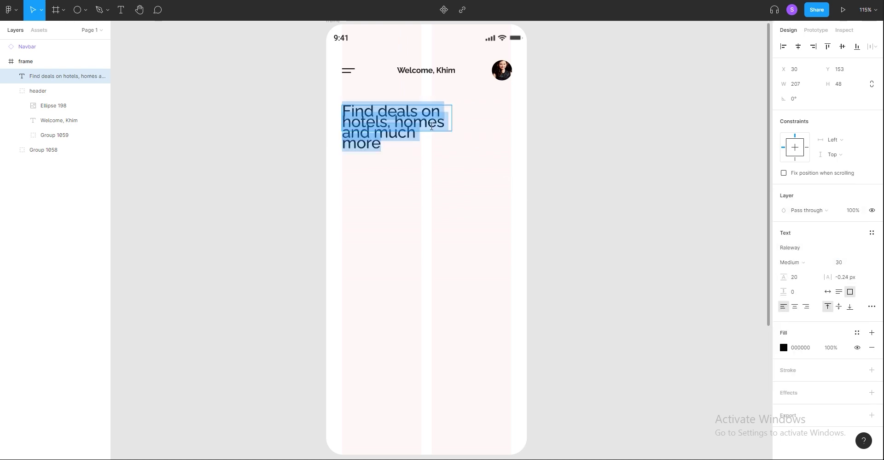
{"action": "key", "text": "Escape"}
Step: Reduce the headline to size 24 with line height 32, breaking after 'hotels,'
{"action": "left_click_drag", "start_coordinate": [485, 132], "coordinate": [513, 142]}
{"action": "left_click", "coordinate": [839, 262]}
{"action": "type", "text": "24"}
{"action": "key", "text": "Return"}
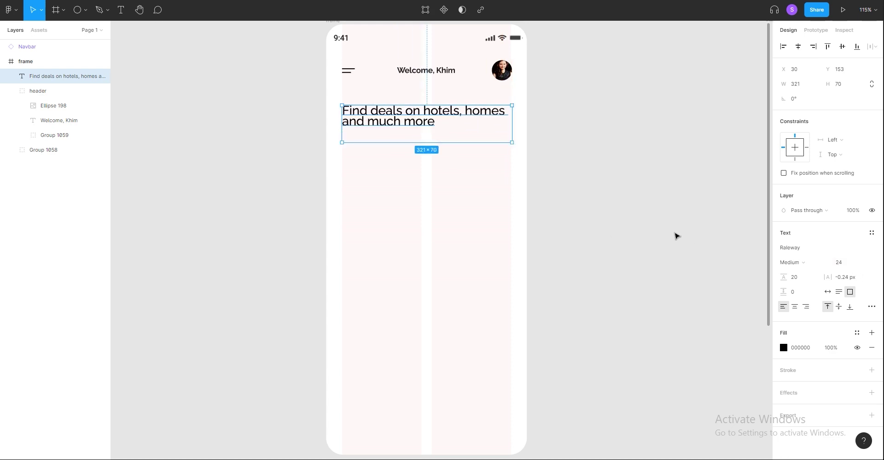
{"action": "left_click_drag", "start_coordinate": [514, 145], "coordinate": [482, 142]}
{"action": "left_click", "coordinate": [804, 279]}
{"action": "type", "text": "27"}
{"action": "key", "text": "Return"}
{"action": "type", "text": "32"}
{"action": "key", "text": "Return"}
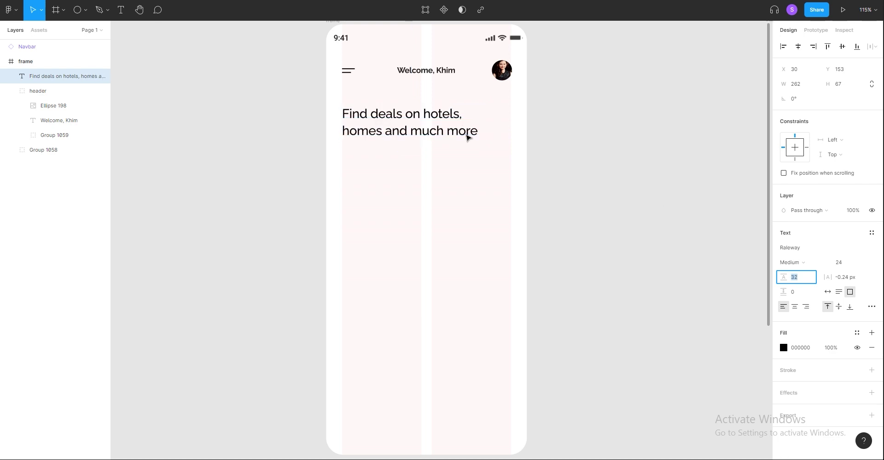
Step: Add the trailing '...' to the headline and nudge it up slightly
{"action": "type", "text": "..."}
{"action": "key", "text": "Escape"}
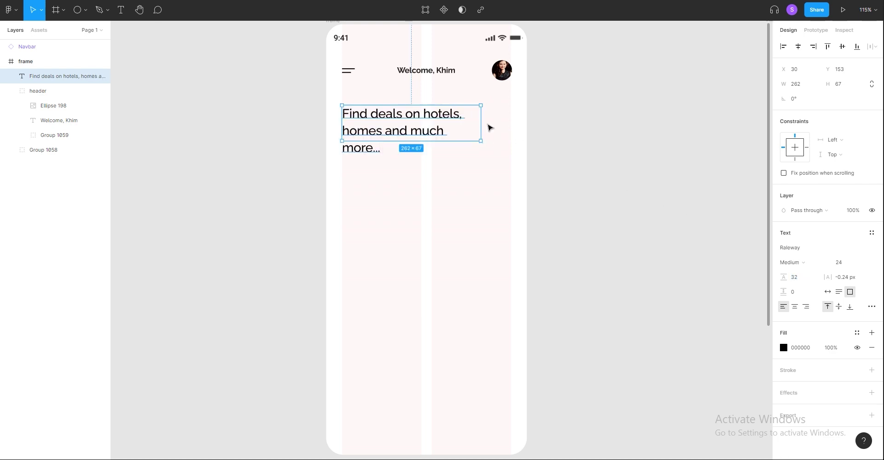
{"action": "left_click_drag", "start_coordinate": [480, 124], "coordinate": [496, 123]}
{"action": "left_click", "coordinate": [605, 160]}
{"action": "left_click_drag", "start_coordinate": [389, 118], "coordinate": [389, 113]}
{"action": "left_click", "coordinate": [857, 333]}
{"action": "left_click", "coordinate": [671, 278]}
Step: Draw a wide rectangle below the headline and set its height to 60
{"action": "left_click", "coordinate": [85, 10]}
{"action": "left_click", "coordinate": [87, 36]}
{"action": "left_click_drag", "start_coordinate": [343, 147], "coordinate": [511, 182]}
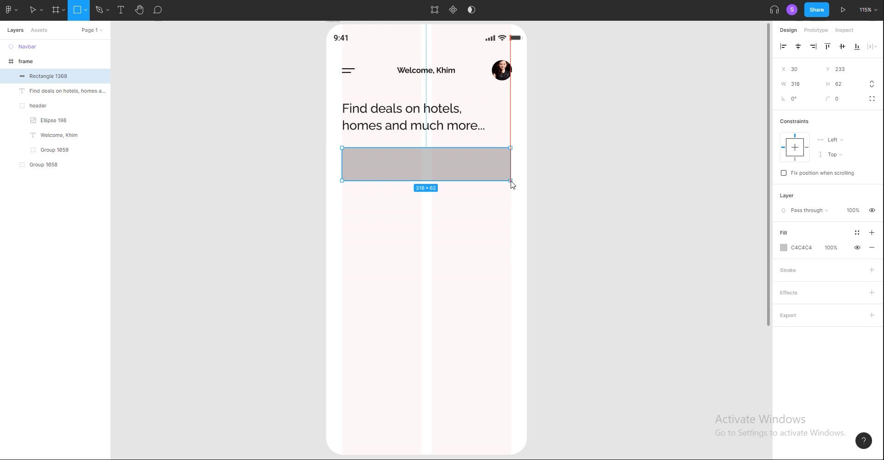
{"action": "left_click", "coordinate": [845, 86]}
{"action": "type", "text": "61"}
{"action": "key", "text": "Return"}
{"action": "type", "text": "0"}
{"action": "key", "text": "Return"}
Step: Round the rectangle's corners to a radius of 12
{"action": "left_click", "coordinate": [836, 99]}
{"action": "type", "text": "8"}
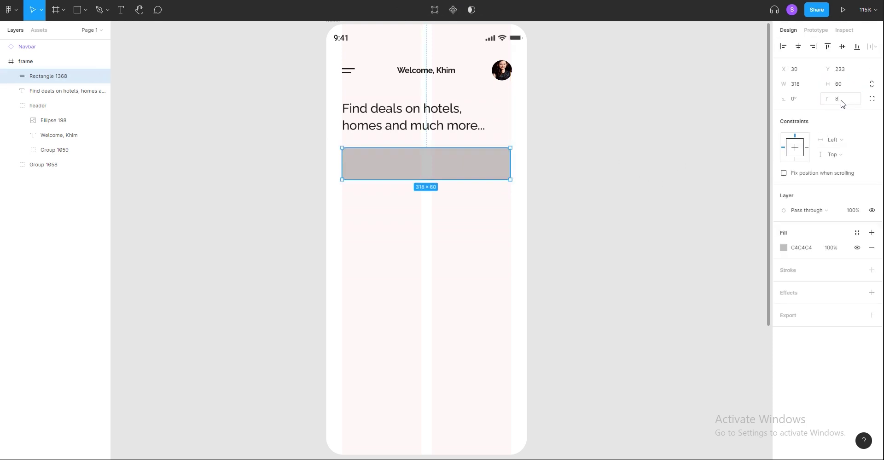
{"action": "key", "text": "Escape"}
{"action": "left_click", "coordinate": [452, 163]}
{"action": "left_click", "coordinate": [843, 99]}
{"action": "left_click", "coordinate": [615, 181]}
{"action": "left_click", "coordinate": [476, 177]}
{"action": "left_click", "coordinate": [845, 98]}
{"action": "type", "text": "12"}
{"action": "key", "text": "Return"}
Step: Fill the rectangle with light grey #EDEDED
{"action": "left_click", "coordinate": [783, 247]}
{"action": "left_click_drag", "start_coordinate": [667, 237], "coordinate": [656, 242]}
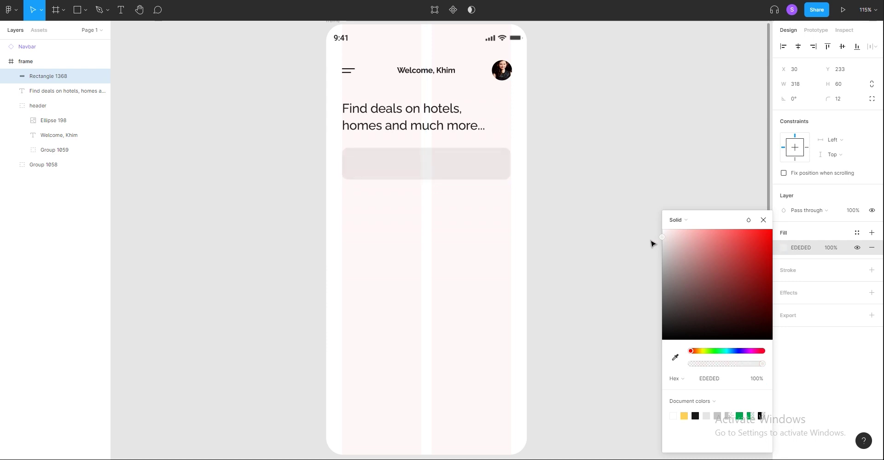
{"action": "left_click", "coordinate": [603, 253]}
{"action": "key", "text": "t"}
{"action": "left_click", "coordinate": [355, 205]}
Step: Type the 'Where are you going?' placeholder at size 14 and move it into the grey box
{"action": "type", "text": "Where are"}
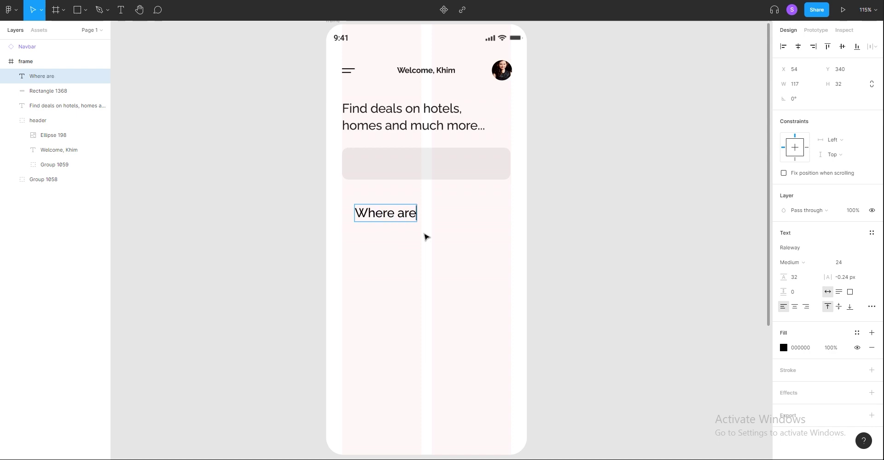
{"action": "type", "text": " you going"}
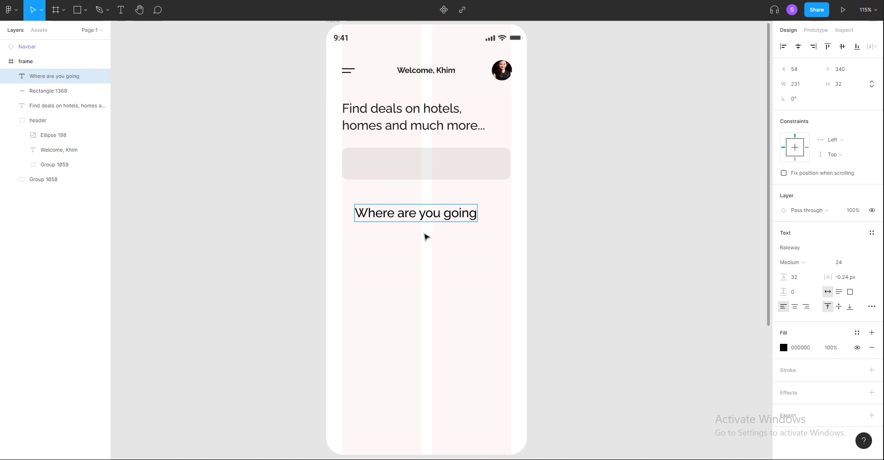
{"action": "key", "text": "ctrl+a"}
{"action": "left_click", "coordinate": [839, 262]}
{"action": "type", "text": "14"}
{"action": "key", "text": "Return"}
{"action": "left_click", "coordinate": [636, 256]}
{"action": "left_click_drag", "start_coordinate": [410, 214], "coordinate": [404, 165]}
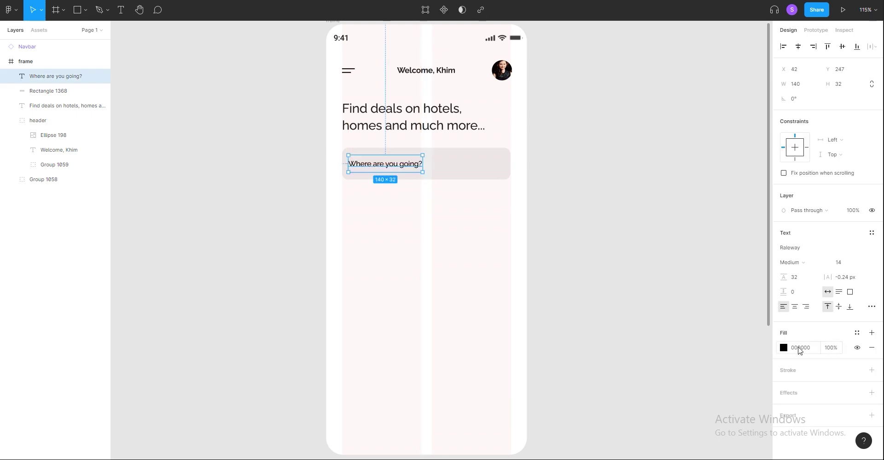
Step: Colour the placeholder text grey #777777
{"action": "left_click", "coordinate": [784, 347]}
{"action": "left_click_drag", "start_coordinate": [673, 320], "coordinate": [663, 277]}
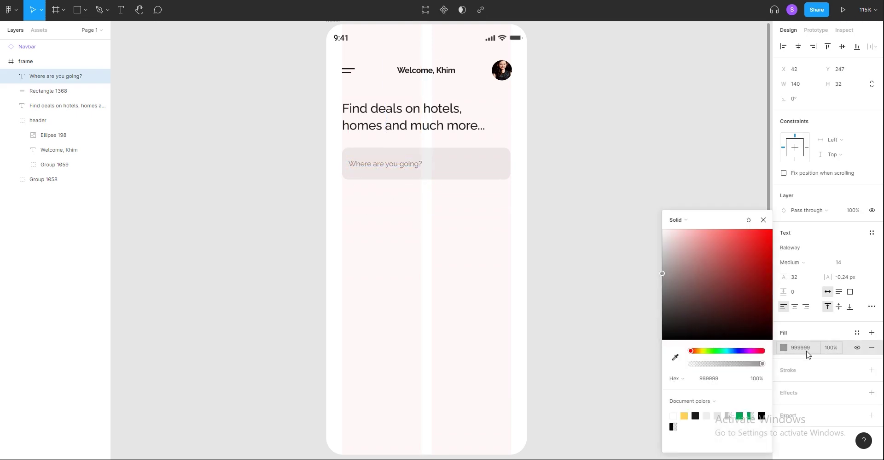
{"action": "left_click", "coordinate": [816, 354]}
{"action": "left_click", "coordinate": [783, 347]}
{"action": "mouse_move", "coordinate": [744, 301]}
{"action": "left_mouse_down"}
{"action": "mouse_move", "coordinate": [662, 280]}
{"action": "mouse_move", "coordinate": [656, 295]}
{"action": "left_mouse_up"}
{"action": "left_click", "coordinate": [815, 352]}
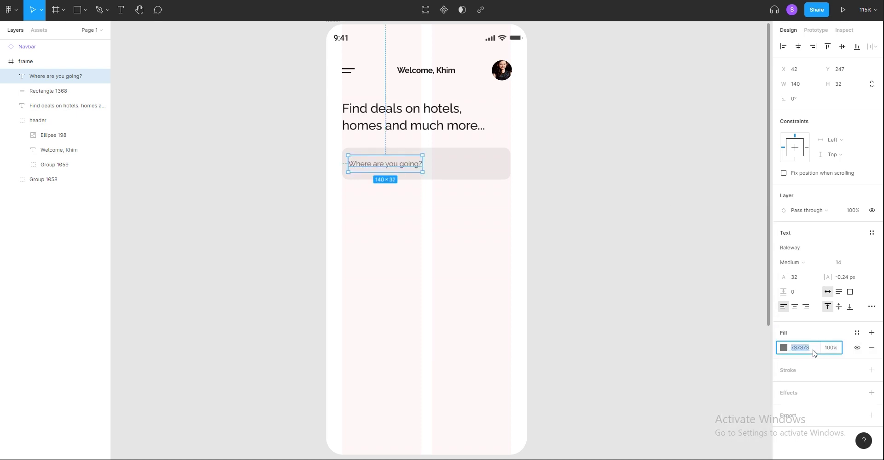
{"action": "left_click", "coordinate": [437, 205]}
Step: Nudge the placeholder text right inside the box for padding
{"action": "left_click", "coordinate": [385, 163]}
{"action": "left_click", "coordinate": [451, 168], "text": "shift"}
{"action": "left_click", "coordinate": [798, 46]}
{"action": "key", "text": "ctrl+z"}
{"action": "key", "text": "Escape"}
{"action": "left_click", "coordinate": [390, 169]}
{"action": "key", "text": "shift+Right"}
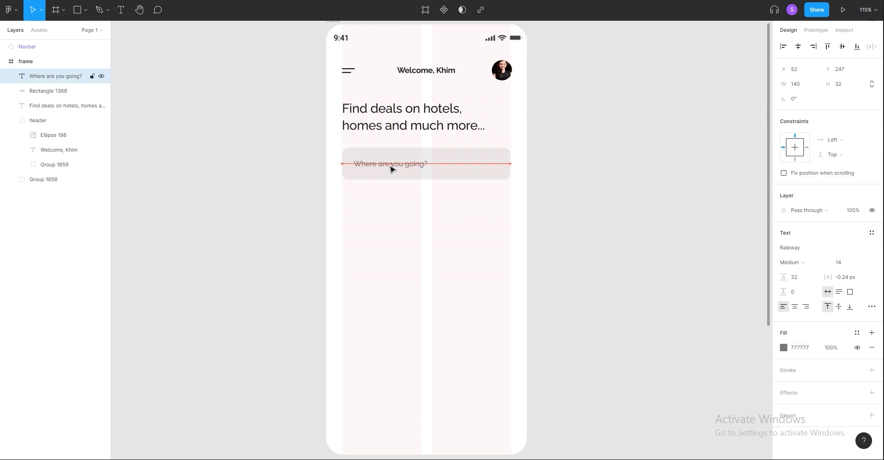
{"action": "left_click", "coordinate": [230, 129]}
{"action": "left_click", "coordinate": [10, 10]}
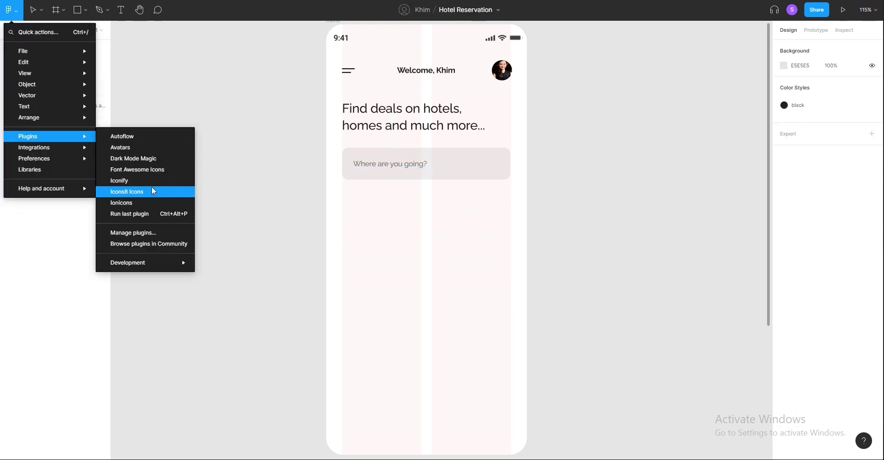
Step: Try placing a magnifier from the Icons8 Icons plugin as SVG, then close it
{"action": "left_click", "coordinate": [293, 200]}
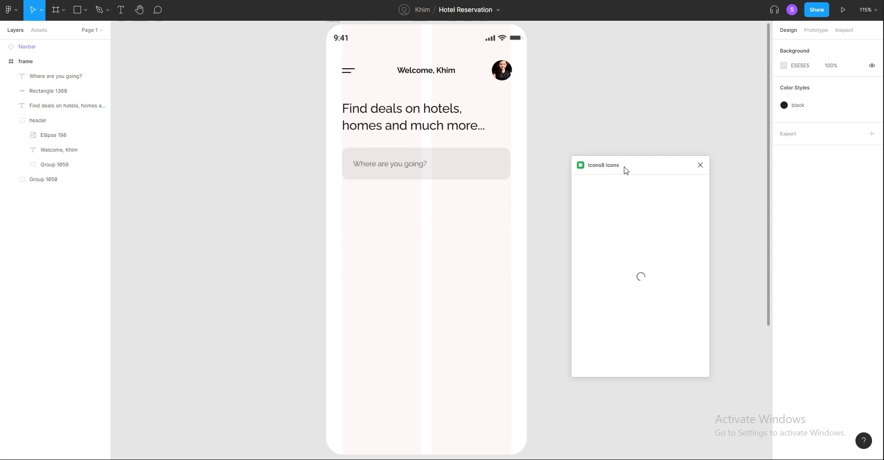
{"action": "left_click_drag", "start_coordinate": [625, 170], "coordinate": [420, 220]}
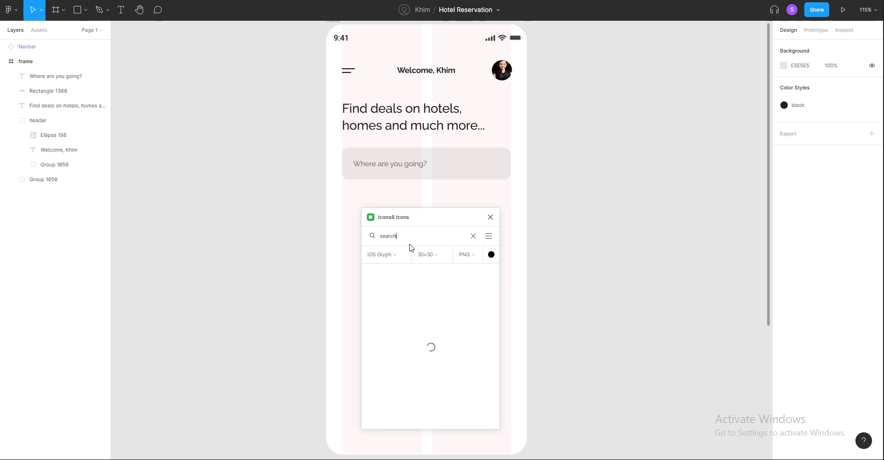
{"action": "left_click", "coordinate": [466, 254]}
{"action": "left_click", "coordinate": [471, 284]}
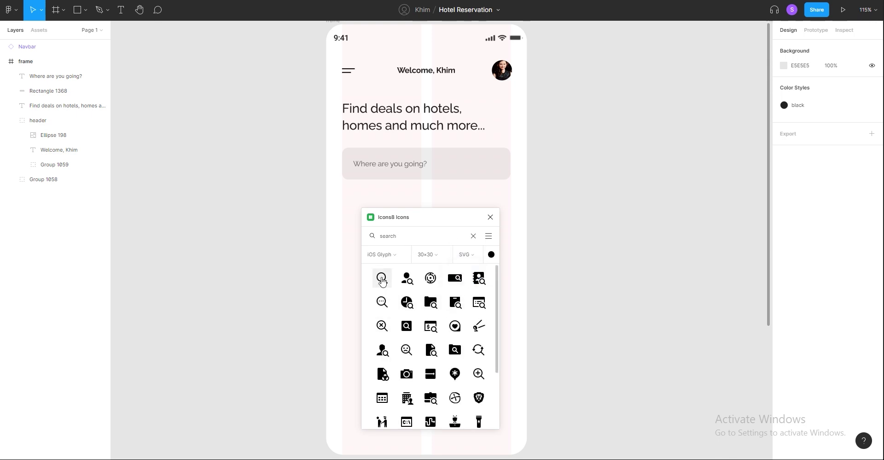
{"action": "left_click_drag", "start_coordinate": [474, 174], "coordinate": [474, 175]}
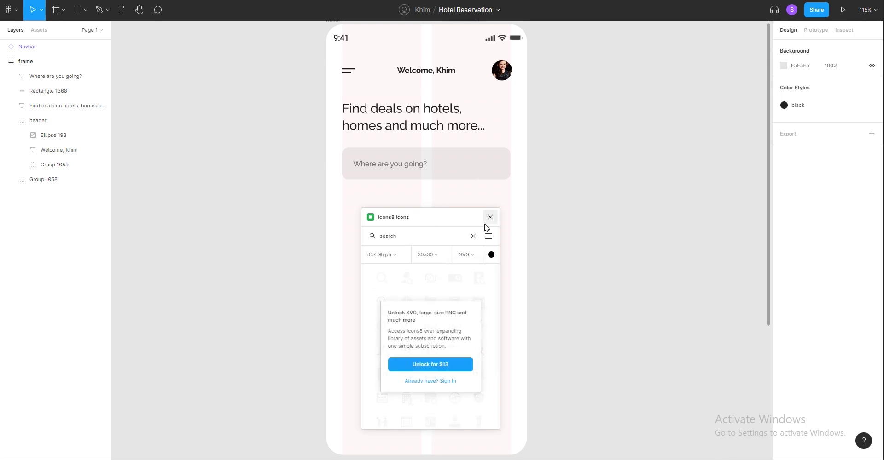
{"action": "left_click", "coordinate": [490, 217]}
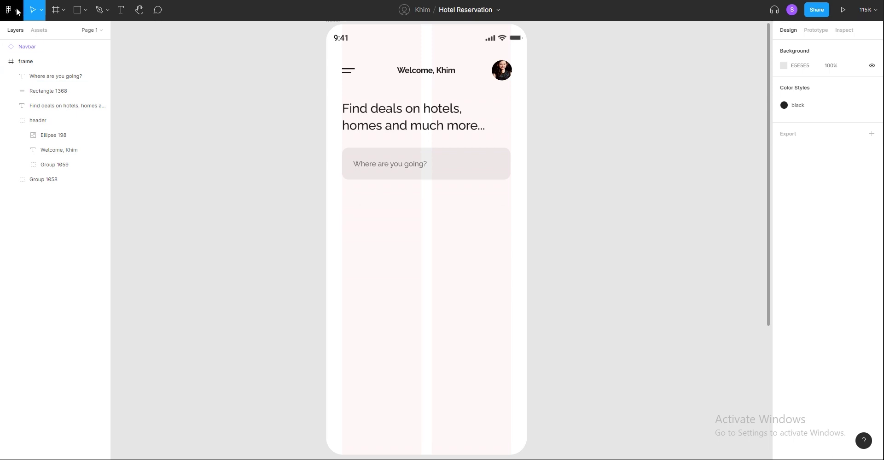
Step: Search 'search' in the Iconify plugin and drag the first magnifier onto the canvas
{"action": "left_click", "coordinate": [11, 10]}
{"action": "left_click", "coordinate": [135, 185]}
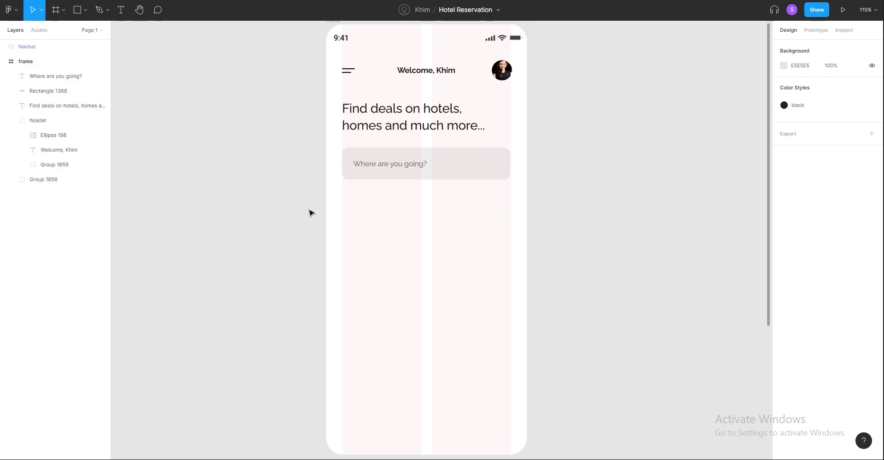
{"action": "left_click_drag", "start_coordinate": [168, 61], "coordinate": [506, 68]}
{"action": "left_click", "coordinate": [391, 136]}
{"action": "type", "text": "search"}
{"action": "key", "text": "Return"}
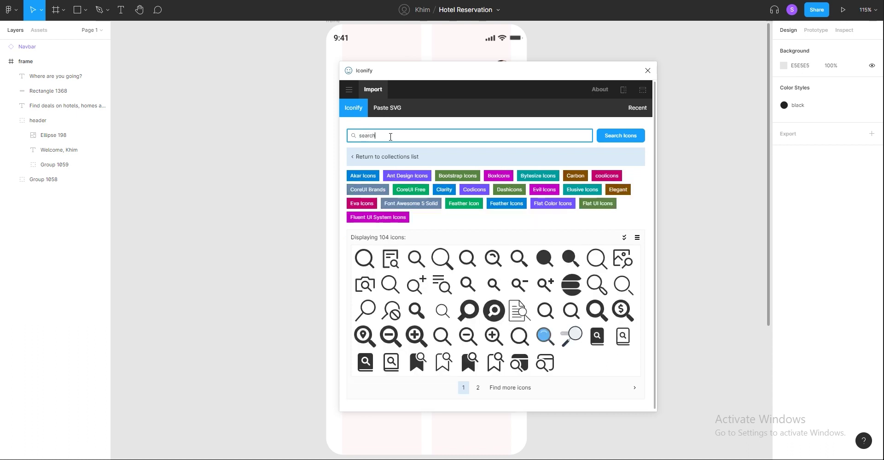
{"action": "left_click_drag", "start_coordinate": [364, 258], "coordinate": [280, 234]}
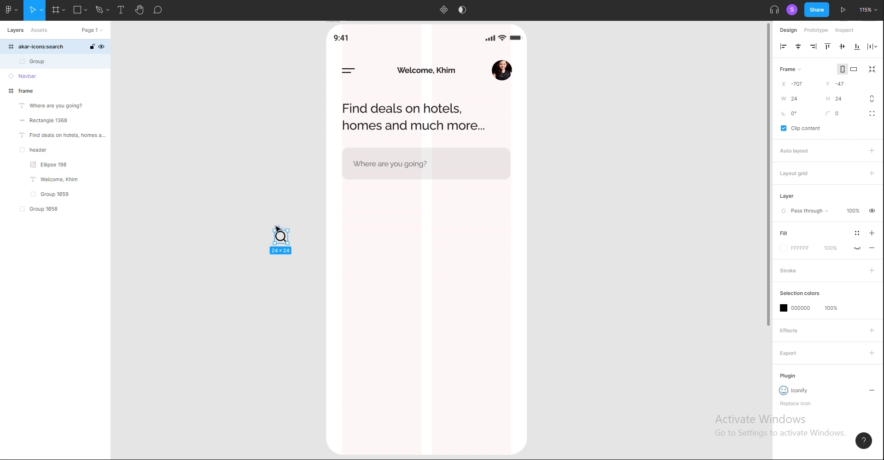
Step: Move the search icon to the box's right end and recolour it deep blue
{"action": "left_click_drag", "start_coordinate": [281, 237], "coordinate": [496, 164]}
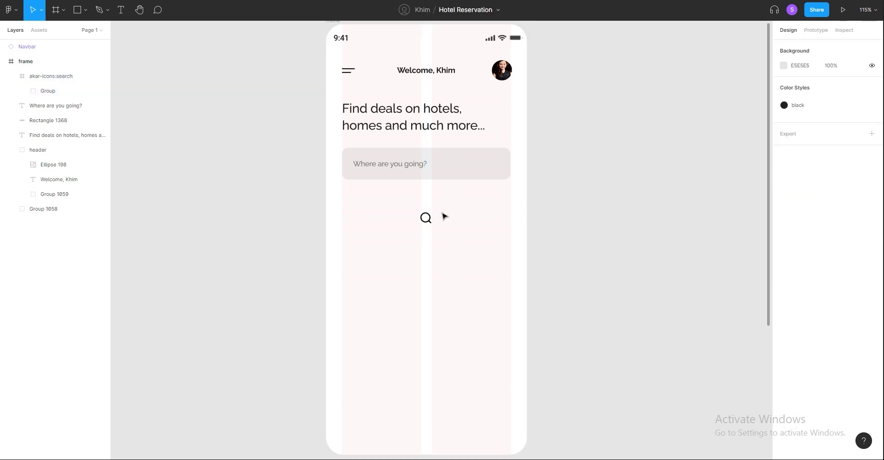
{"action": "left_click", "coordinate": [810, 382]}
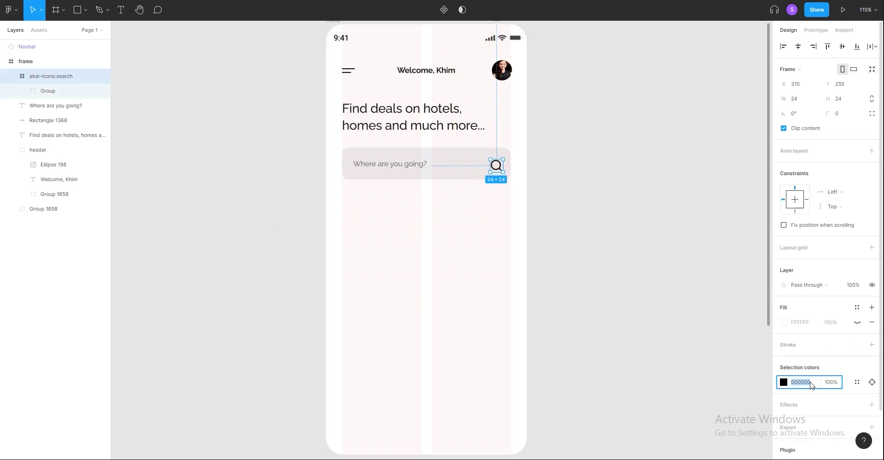
{"action": "type", "text": "777777"}
{"action": "key", "text": "Return"}
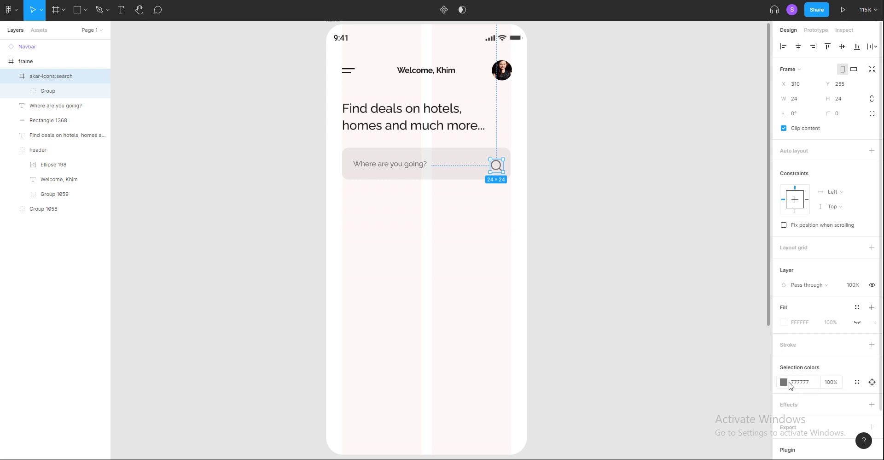
{"action": "left_click", "coordinate": [784, 382]}
{"action": "left_click_drag", "start_coordinate": [728, 351], "coordinate": [738, 351]}
{"action": "left_click", "coordinate": [736, 278]}
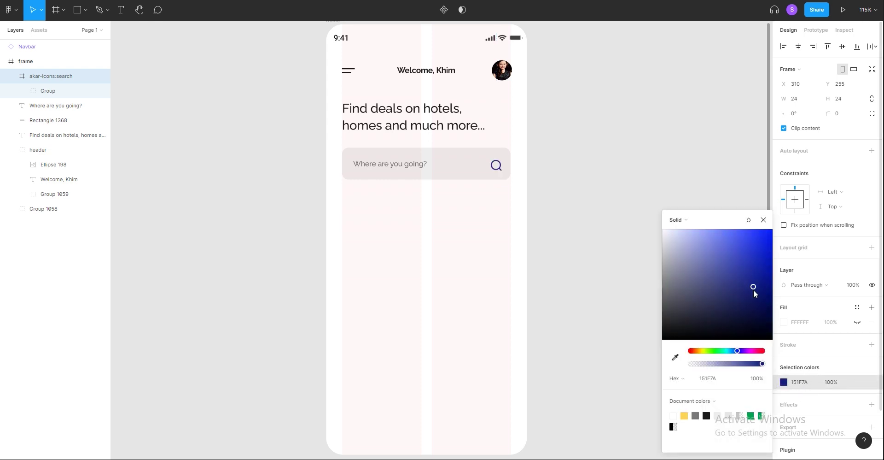
{"action": "left_click", "coordinate": [551, 184]}
{"action": "left_click", "coordinate": [496, 164]}
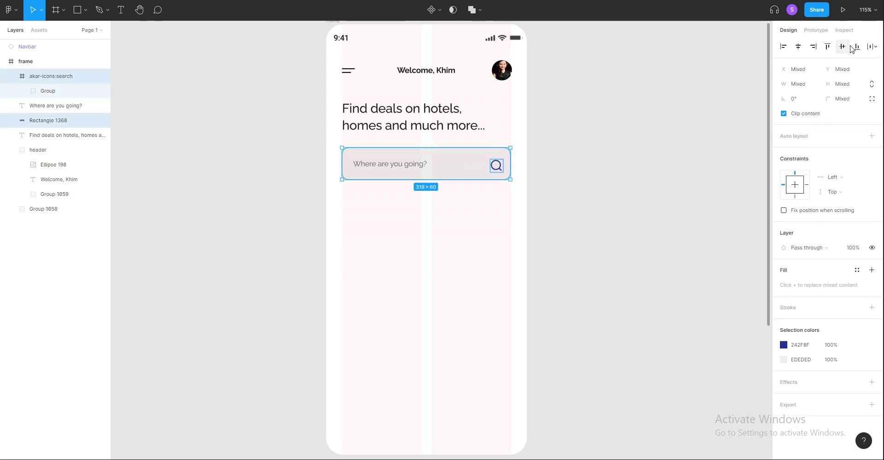
Step: Save the icon's blue stroke as a new 'primary color' colour style
{"action": "left_click", "coordinate": [496, 165]}
{"action": "double_click", "coordinate": [497, 165]}
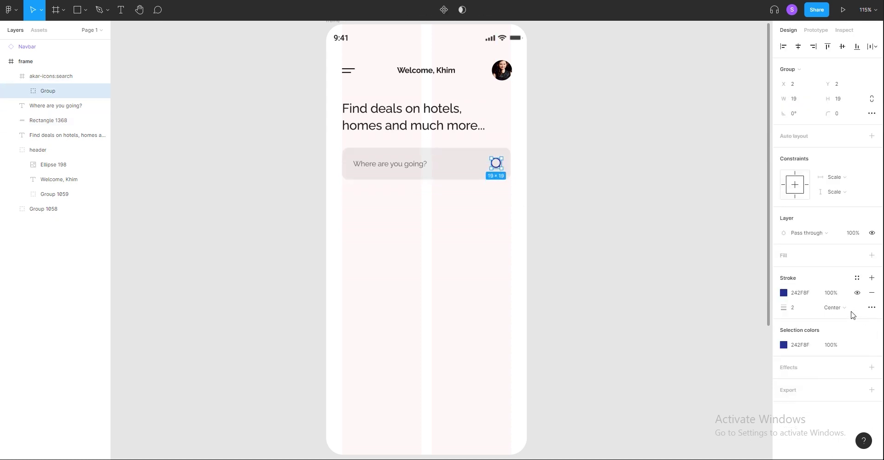
{"action": "left_click", "coordinate": [856, 278]}
{"action": "left_click", "coordinate": [868, 291]}
{"action": "type", "text": "primary"}
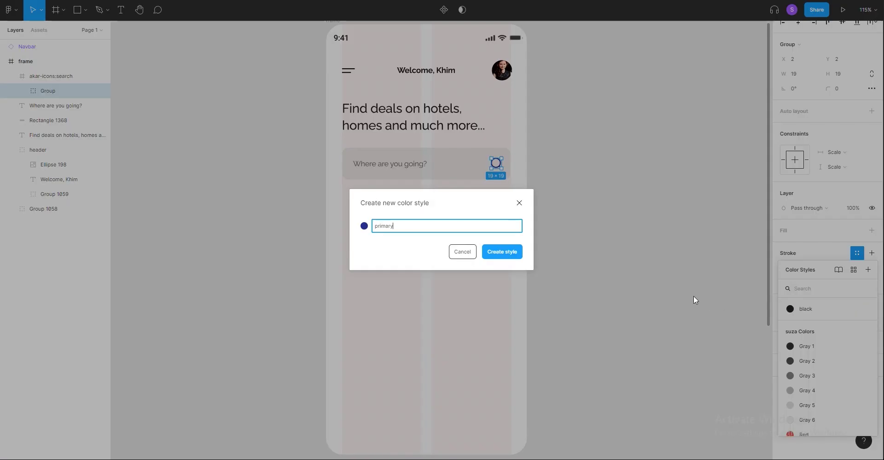
{"action": "type", "text": "color"}
{"action": "key", "text": "Return"}
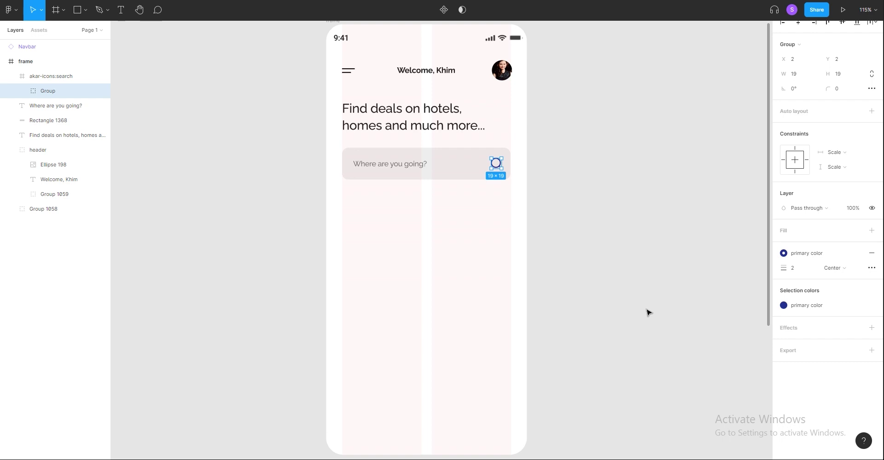
{"action": "left_click", "coordinate": [642, 312]}
{"action": "left_click", "coordinate": [492, 169]}
{"action": "left_click", "coordinate": [554, 192]}
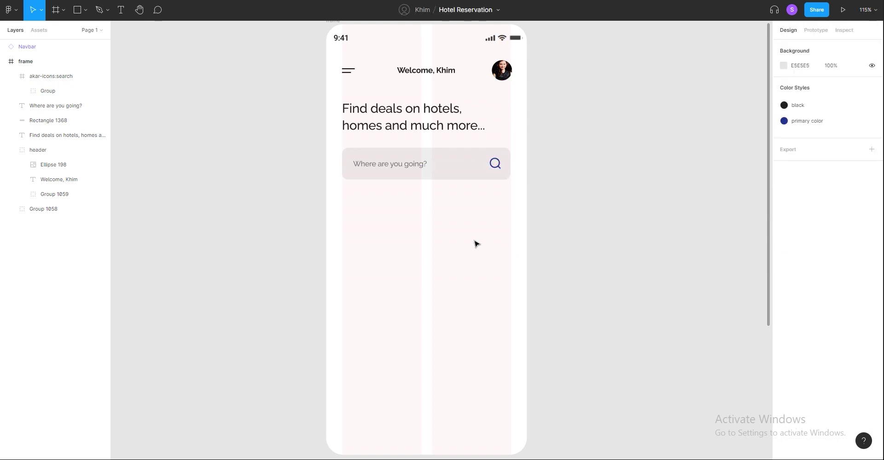
Step: Group the search bar's rectangle, text and icon and name the group 'search'
{"action": "left_click_drag", "start_coordinate": [473, 197], "coordinate": [339, 150]}
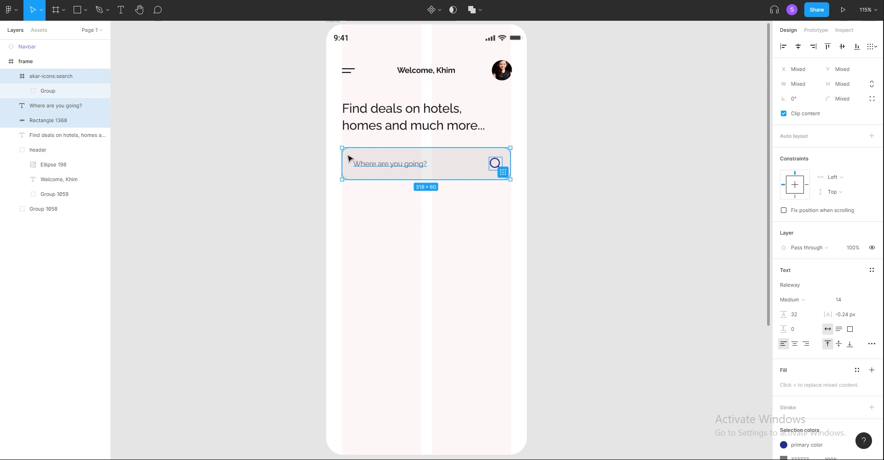
{"action": "key", "text": "ctrl+g"}
{"action": "left_click", "coordinate": [42, 78]}
{"action": "double_click", "coordinate": [42, 77]}
{"action": "type", "text": "sear"}
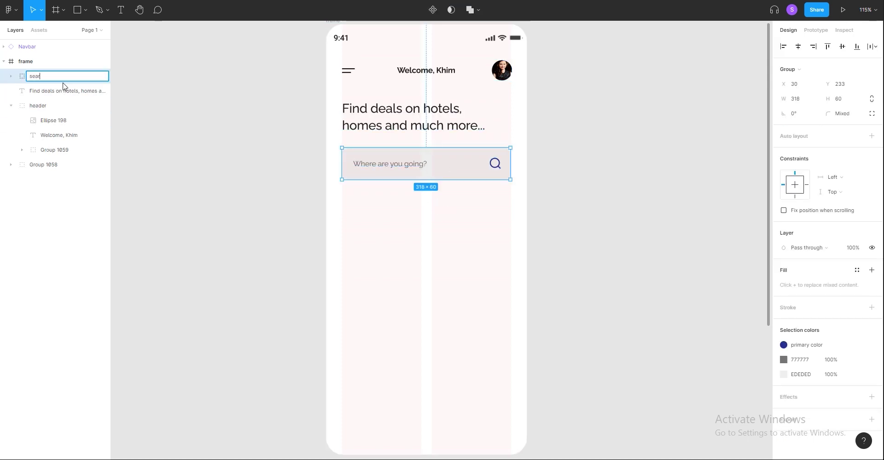
{"action": "type", "text": "ch"}
{"action": "key", "text": "Return"}
Step: Nudge the Find deals headline up about 12 px and the search bar up about 16 px
{"action": "left_click", "coordinate": [395, 134]}
{"action": "left_click", "coordinate": [507, 72]}
{"action": "left_click", "coordinate": [513, 39]}
{"action": "left_click", "coordinate": [11, 106]}
{"action": "left_click", "coordinate": [10, 76]}
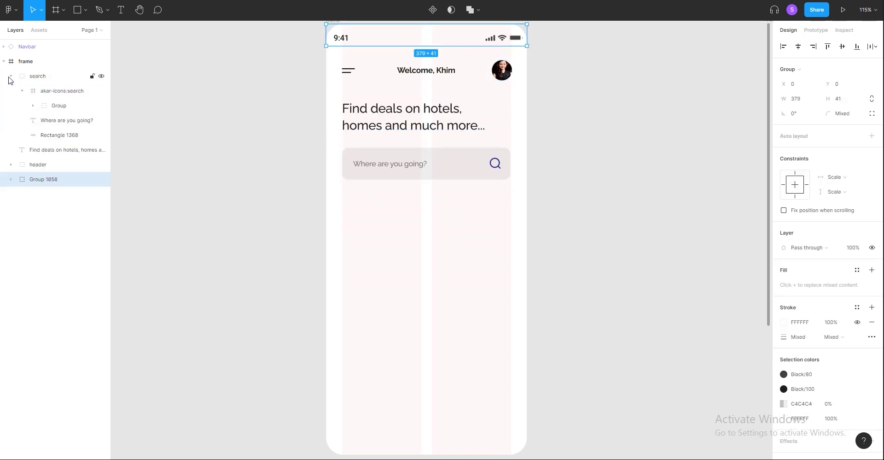
{"action": "left_click", "coordinate": [473, 244]}
{"action": "left_click_drag", "start_coordinate": [422, 134], "coordinate": [420, 128]}
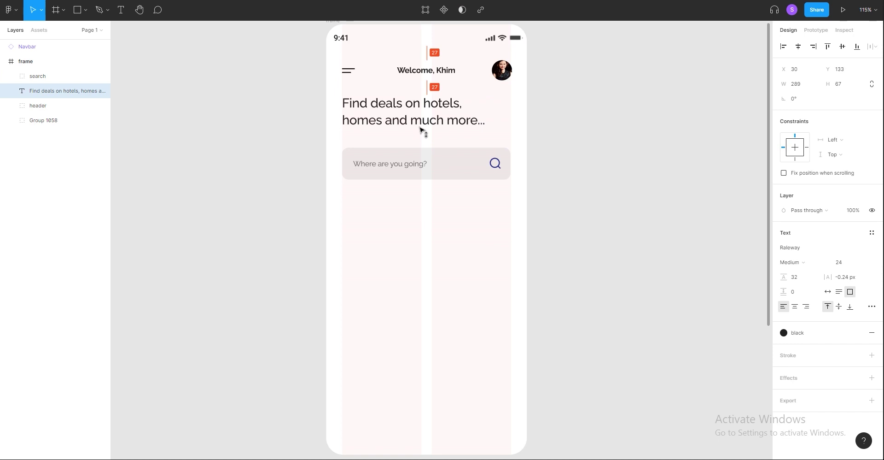
{"action": "left_click_drag", "start_coordinate": [442, 167], "coordinate": [442, 159]}
{"action": "left_click", "coordinate": [433, 224]}
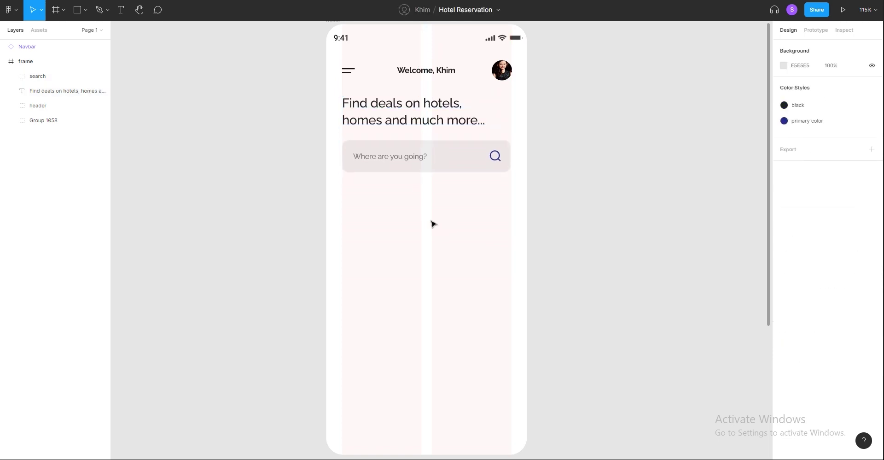
{"action": "key", "text": "t"}
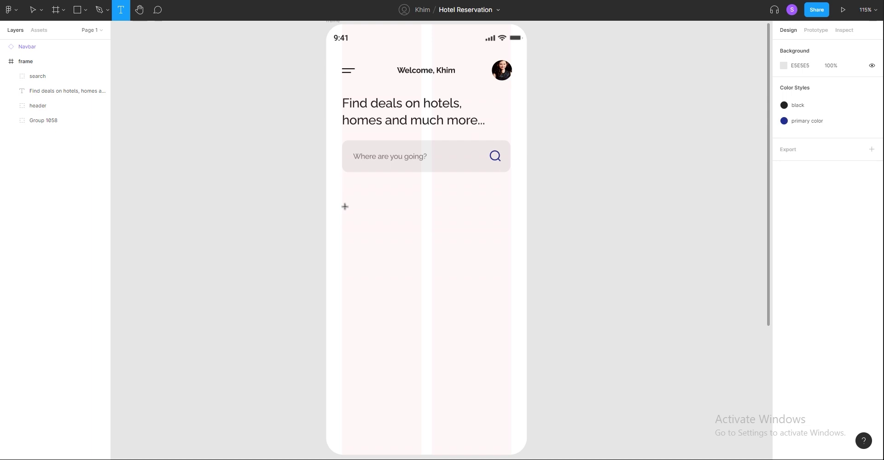
Step: Add the heading 'What type of house you want?' below the search bar
{"action": "left_click", "coordinate": [345, 207]}
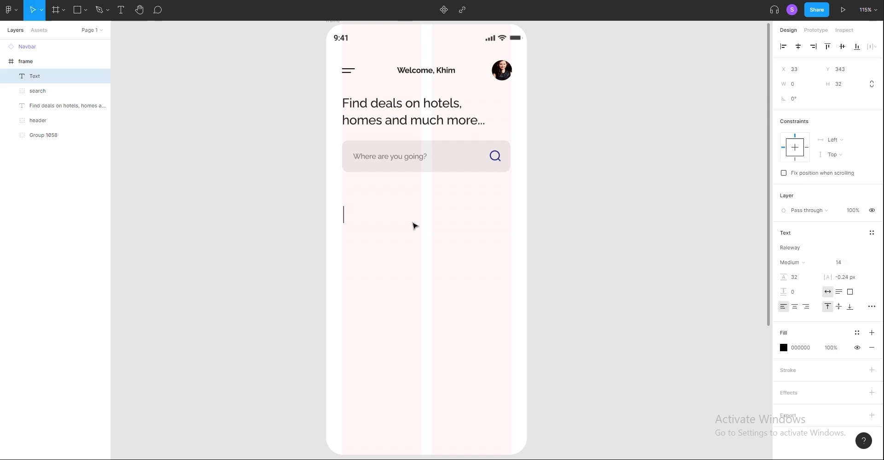
{"action": "type", "text": "Whatype of house you want?"}
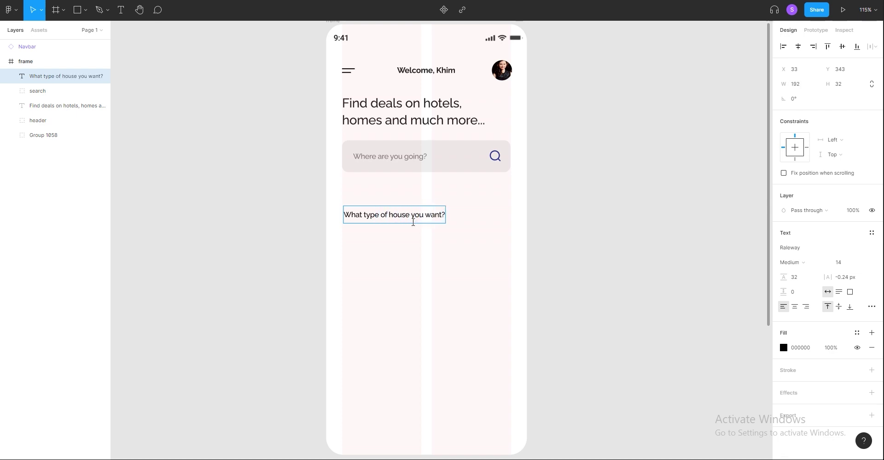
{"action": "key", "text": "Escape"}
{"action": "left_click_drag", "start_coordinate": [414, 216], "coordinate": [414, 205]}
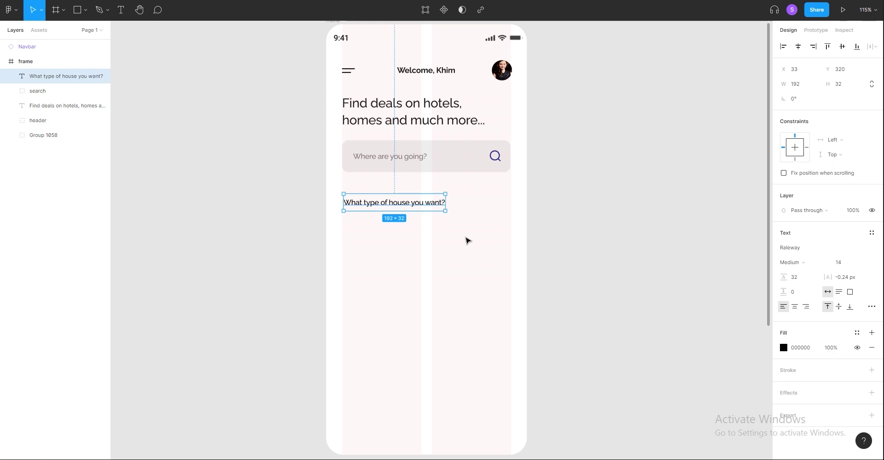
Step: Apply the black colour style and Bold weight to the heading
{"action": "left_click", "coordinate": [857, 332]}
{"action": "left_click", "coordinate": [802, 329]}
{"action": "left_click", "coordinate": [408, 223]}
{"action": "left_click", "coordinate": [396, 203]}
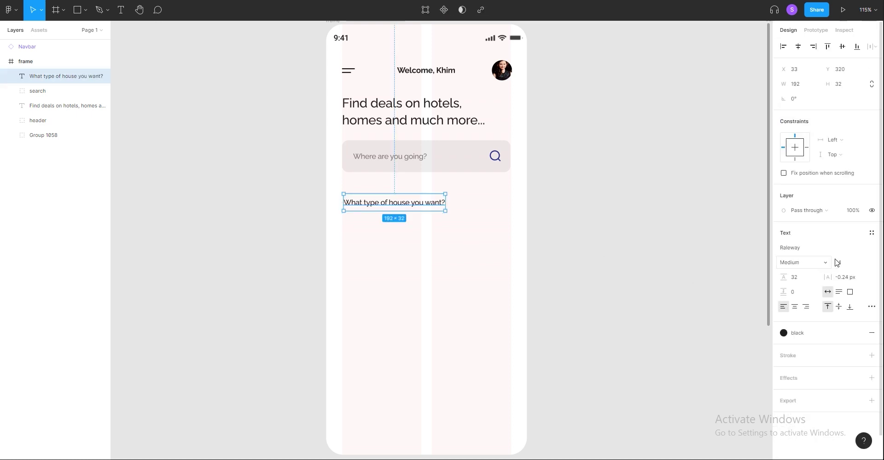
{"action": "left_click", "coordinate": [792, 262]}
{"action": "left_click", "coordinate": [803, 282]}
{"action": "key", "text": "Escape"}
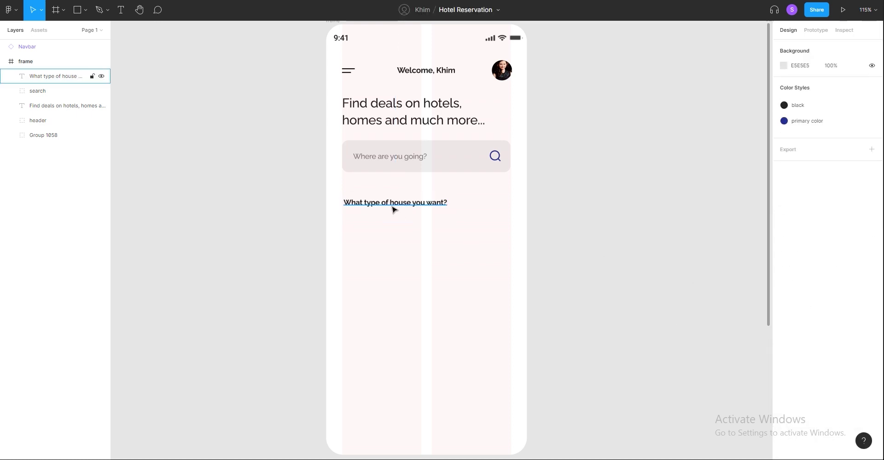
Step: Move the heading up closer to the search bar
{"action": "left_click_drag", "start_coordinate": [392, 207], "coordinate": [394, 199]}
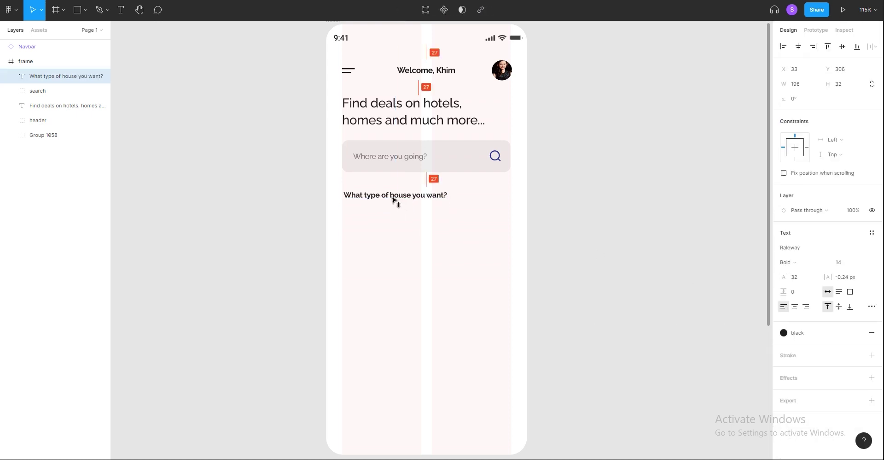
{"action": "left_click", "coordinate": [665, 276]}
{"action": "scroll", "coordinate": [552, 248], "scroll_direction": "down", "scroll_amount": 1}
{"action": "left_click_drag", "start_coordinate": [402, 172], "coordinate": [401, 170]}
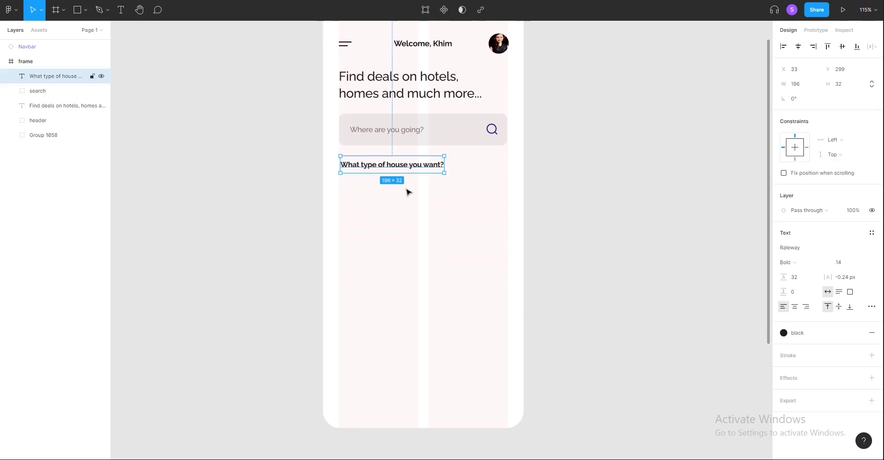
{"action": "left_click", "coordinate": [409, 216]}
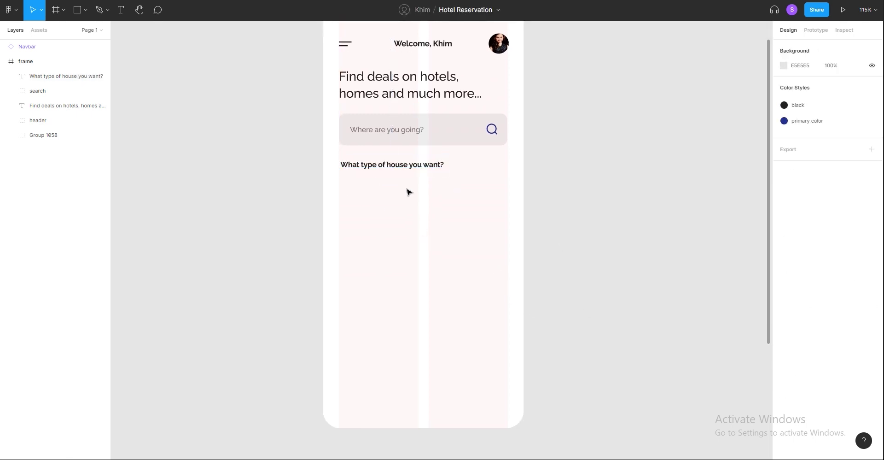
{"action": "left_click", "coordinate": [77, 10]}
Step: Draw a 144×135 card under the heading and round its corners to 16
{"action": "left_click_drag", "start_coordinate": [346, 189], "coordinate": [416, 257]}
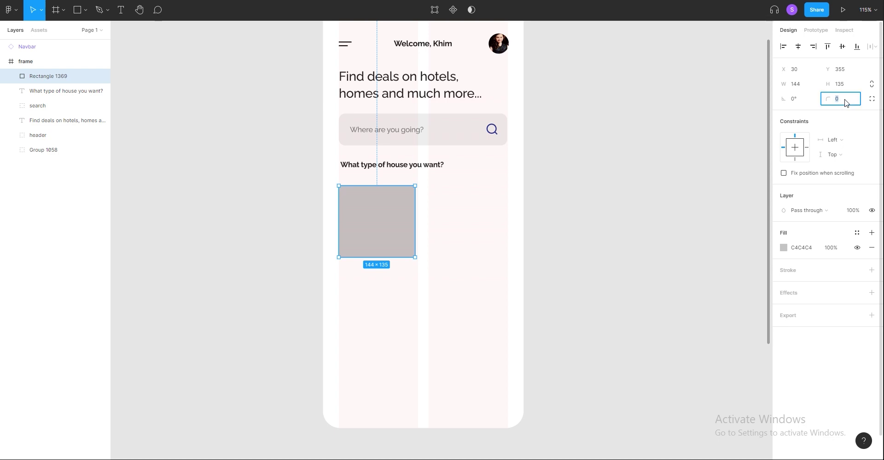
{"action": "left_click", "coordinate": [591, 247]}
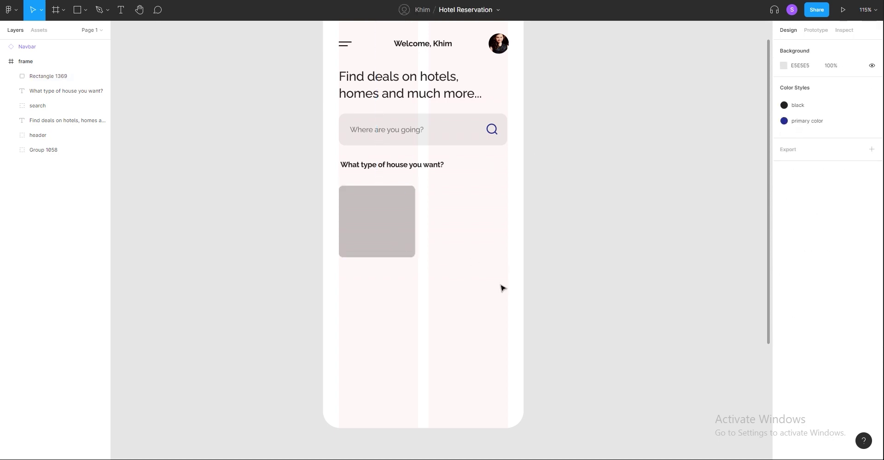
{"action": "left_click", "coordinate": [400, 247]}
{"action": "left_click", "coordinate": [850, 98]}
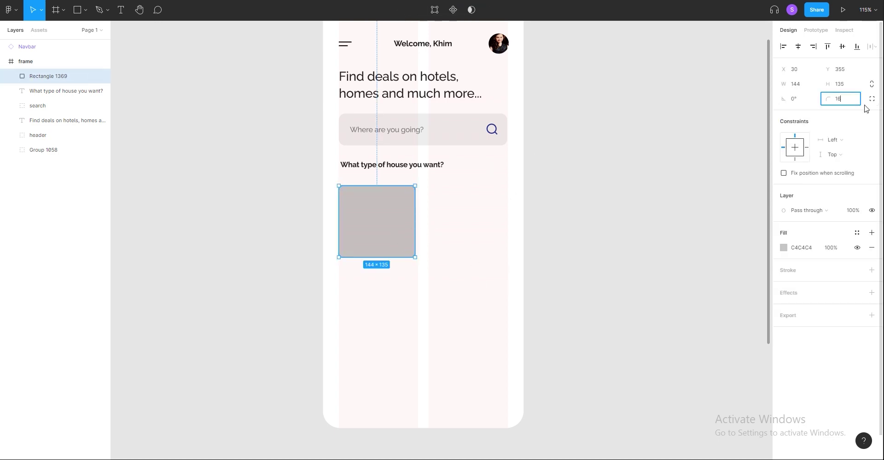
{"action": "left_click", "coordinate": [429, 245]}
{"action": "left_click", "coordinate": [377, 230]}
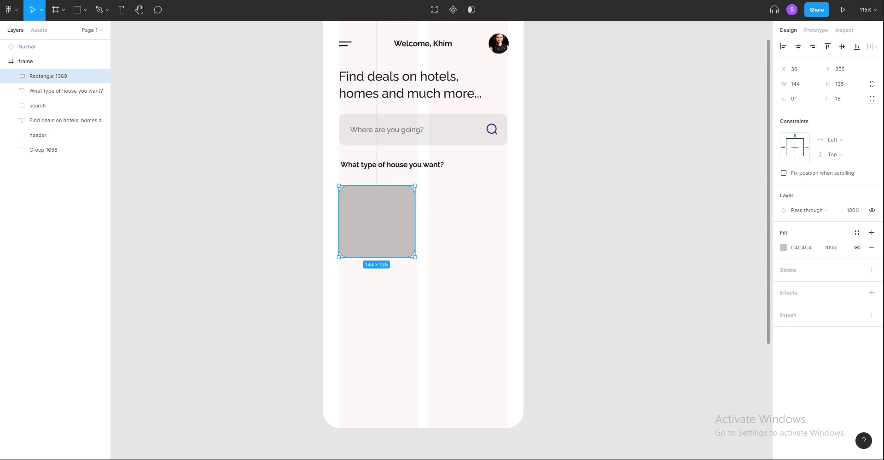
{"action": "key", "text": "Escape"}
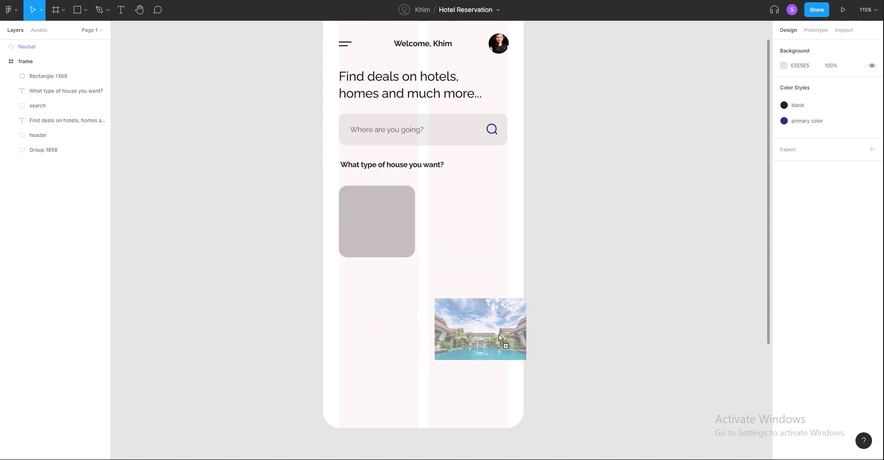
Step: Paste the hotel lobby photo into the card's spot, moving the grey card off-frame
{"action": "scroll", "coordinate": [510, 288], "scroll_direction": "down", "scroll_amount": 2, "text": "ctrl"}
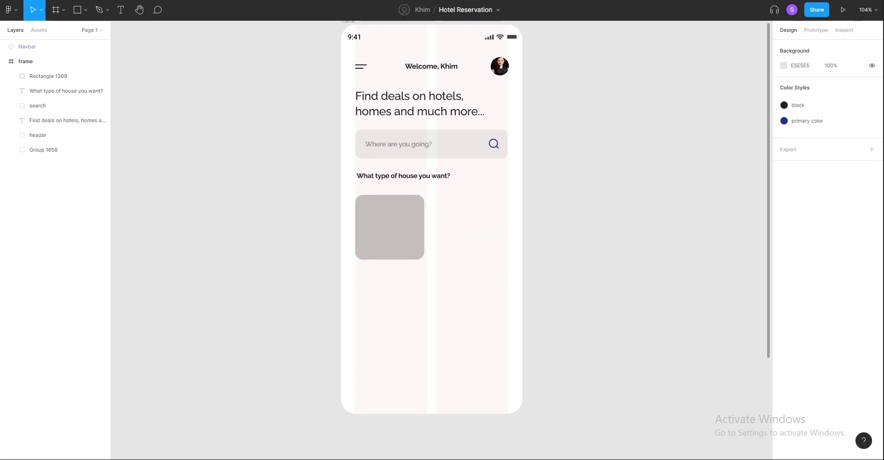
{"action": "key", "text": "ctrl+v"}
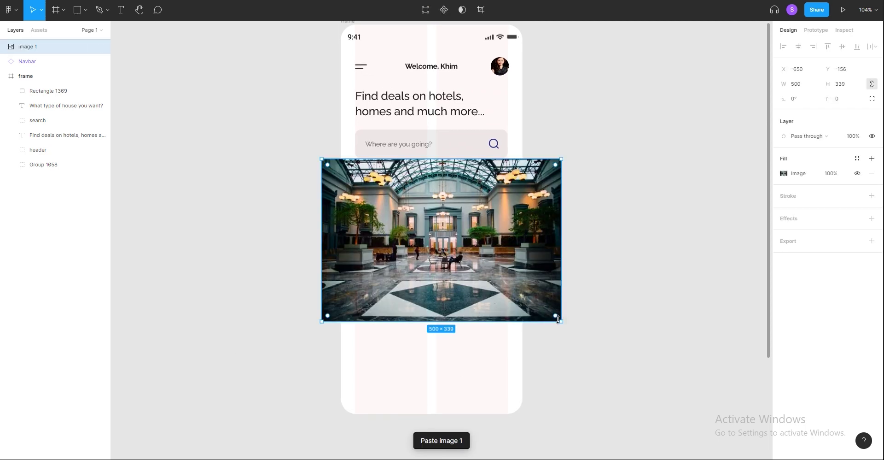
{"action": "left_click_drag", "start_coordinate": [558, 319], "coordinate": [459, 271]}
{"action": "left_click", "coordinate": [458, 270]}
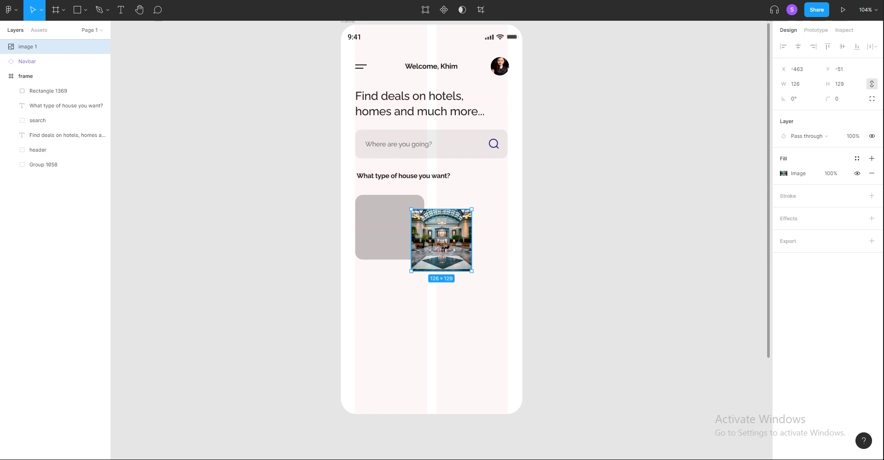
{"action": "left_click", "coordinate": [371, 217]}
{"action": "left_click_drag", "start_coordinate": [397, 245], "coordinate": [271, 244]}
{"action": "left_click_drag", "start_coordinate": [442, 240], "coordinate": [386, 226]}
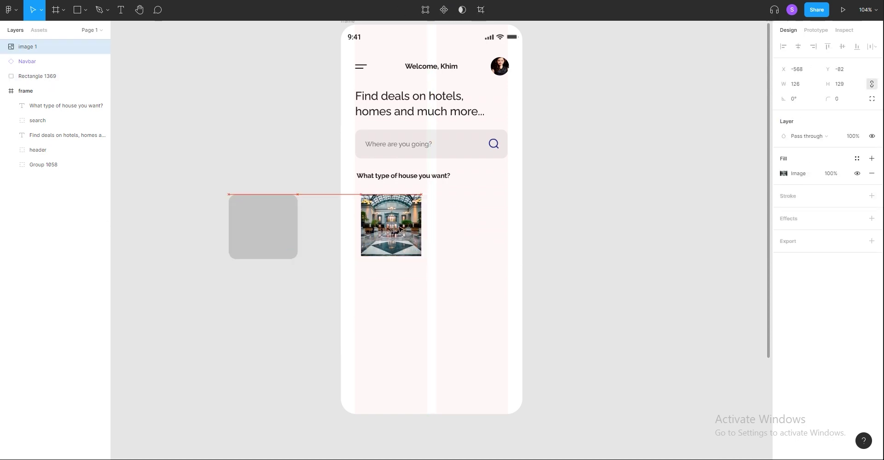
Step: Resize the photo to 160 × 160
{"action": "left_click_drag", "start_coordinate": [423, 249], "coordinate": [438, 253]}
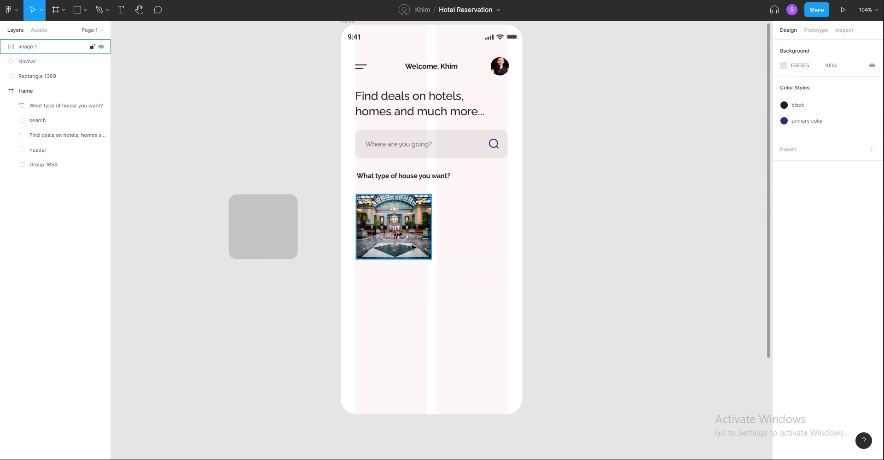
{"action": "type", "text": "10"}
{"action": "key", "text": "Tab"}
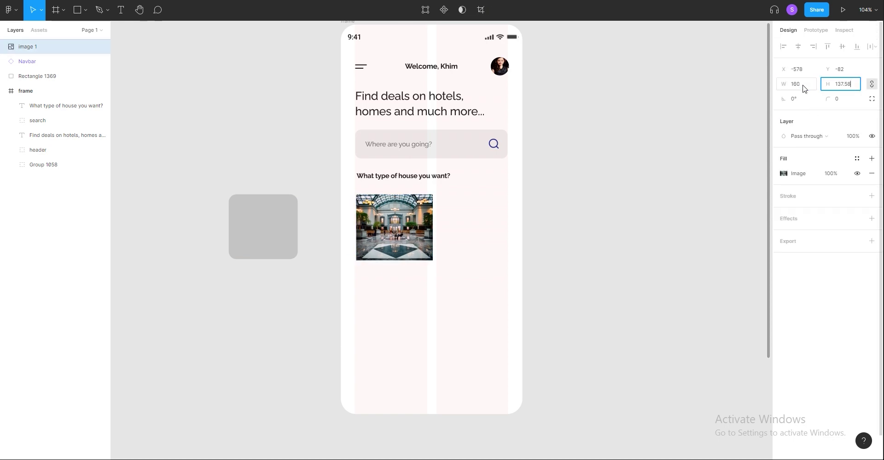
{"action": "type", "text": "160"}
{"action": "key", "text": "Return"}
Step: Give the photo a 20 px corner radius and align it under the heading
{"action": "left_click", "coordinate": [666, 246]}
{"action": "left_click", "coordinate": [407, 245]}
{"action": "type", "text": "0"}
{"action": "left_click", "coordinate": [594, 190]}
{"action": "left_click_drag", "start_coordinate": [400, 253], "coordinate": [389, 253]}
{"action": "left_click", "coordinate": [462, 298]}
{"action": "left_click", "coordinate": [428, 305]}
Step: Add a 'Hotel' text label just below the hotel photo
{"action": "key", "text": "t"}
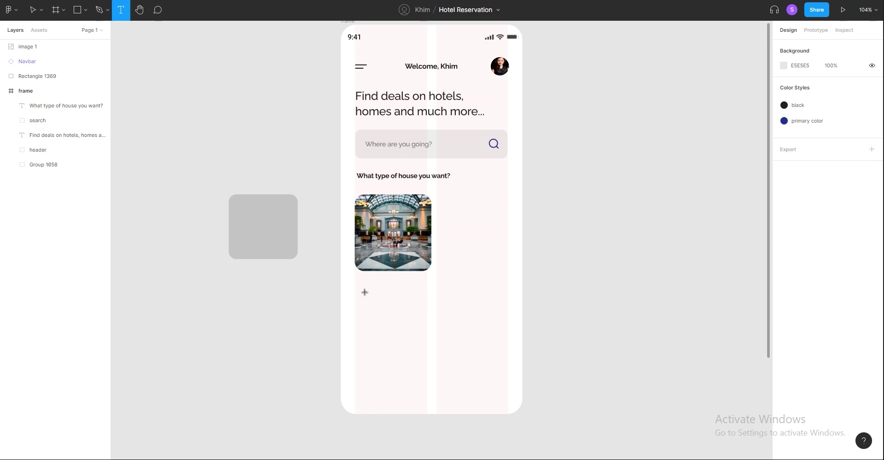
{"action": "left_click", "coordinate": [361, 290]}
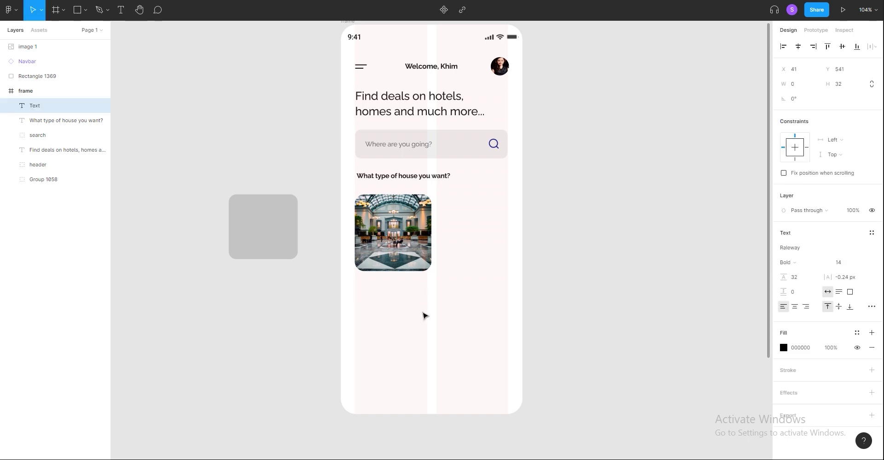
{"action": "type", "text": "Hotel"}
{"action": "key", "text": "Escape"}
{"action": "left_click_drag", "start_coordinate": [367, 294], "coordinate": [364, 286]}
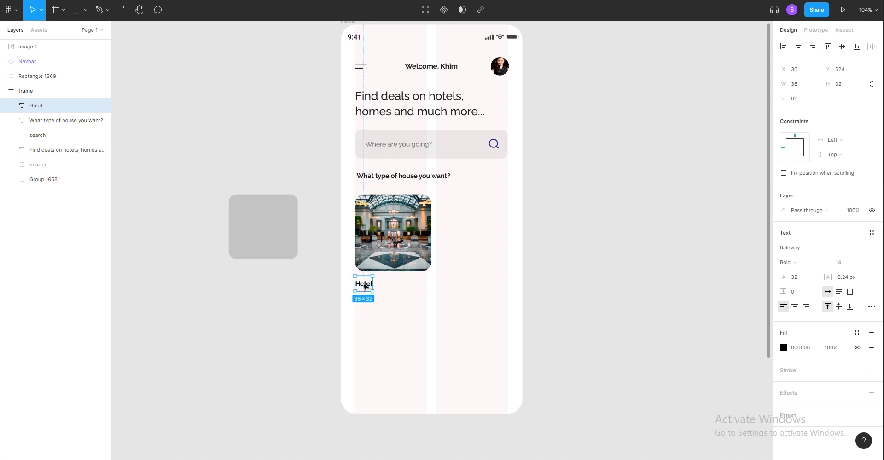
{"action": "key", "text": "Escape"}
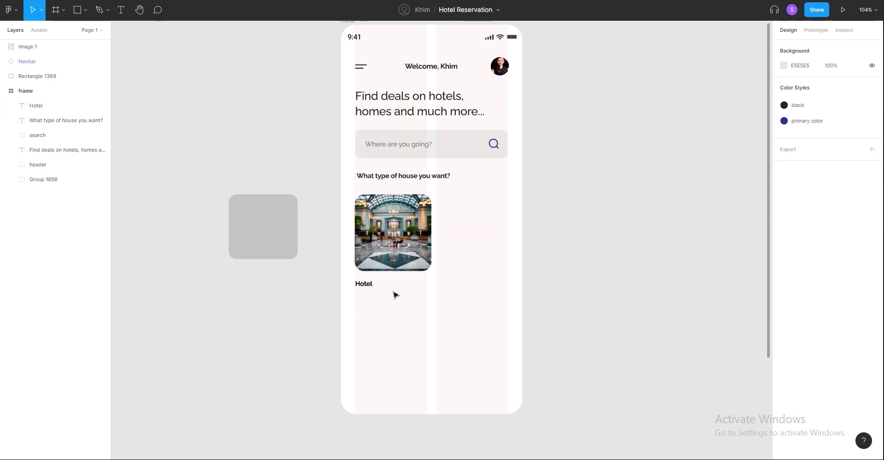
Step: Move the grey rectangle onto the hotel photo and set its width to 160
{"action": "left_click_drag", "start_coordinate": [268, 243], "coordinate": [395, 243]}
{"action": "left_click", "coordinate": [807, 88]}
{"action": "type", "text": "160"}
{"action": "key", "text": "Return"}
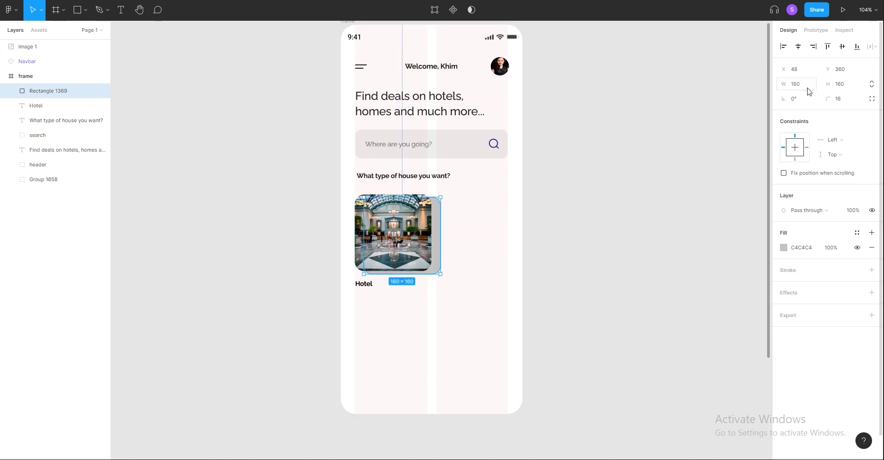
{"action": "left_click", "coordinate": [619, 258]}
Step: Move the hotel photo below the grey rectangle in the Layers panel
{"action": "left_click", "coordinate": [429, 265]}
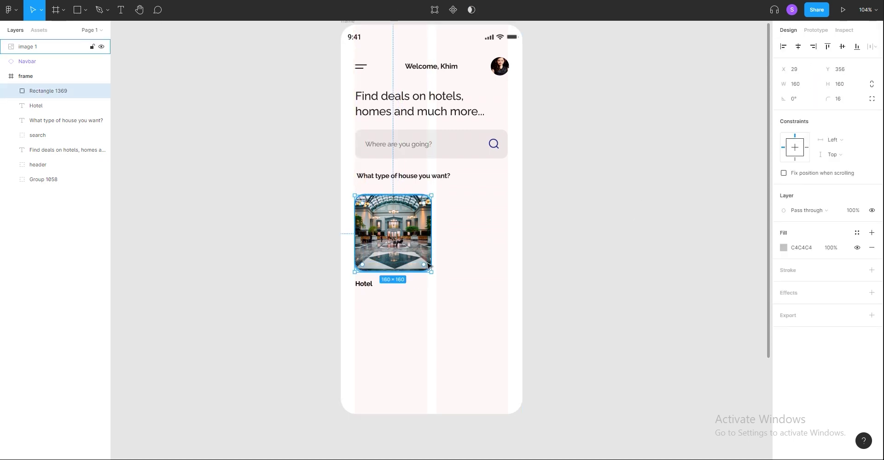
{"action": "left_click", "coordinate": [726, 131]}
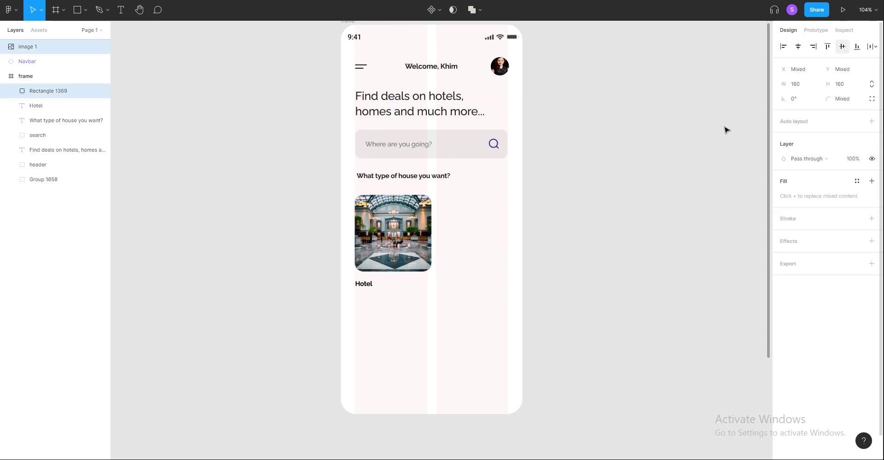
{"action": "left_click", "coordinate": [399, 255]}
{"action": "left_click_drag", "start_coordinate": [49, 46], "coordinate": [51, 98]}
{"action": "left_click", "coordinate": [46, 61]}
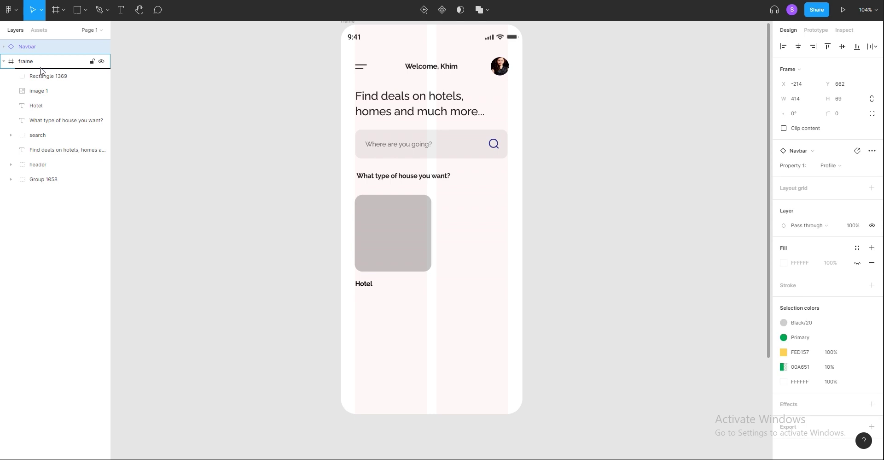
Step: Change the overlay rectangle's fill to a linear gradient with flipped opacity direction
{"action": "left_click", "coordinate": [416, 246]}
{"action": "left_click", "coordinate": [857, 232]}
{"action": "left_click", "coordinate": [783, 248]}
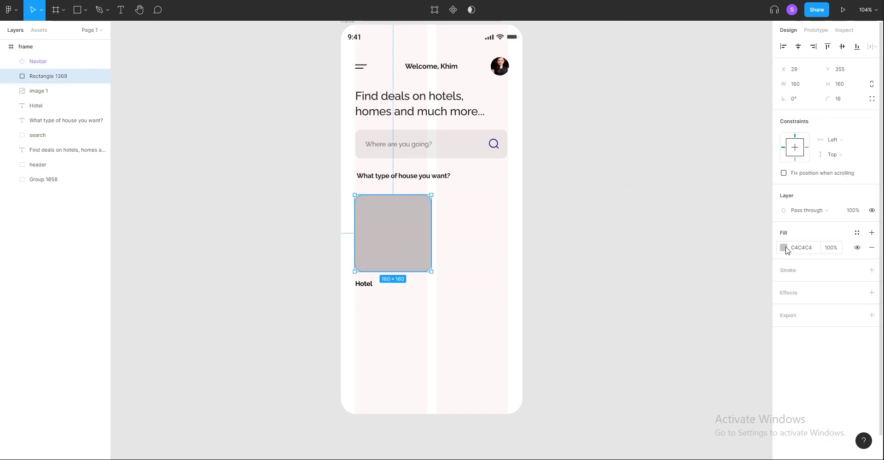
{"action": "left_click", "coordinate": [678, 220]}
{"action": "left_click", "coordinate": [689, 233]}
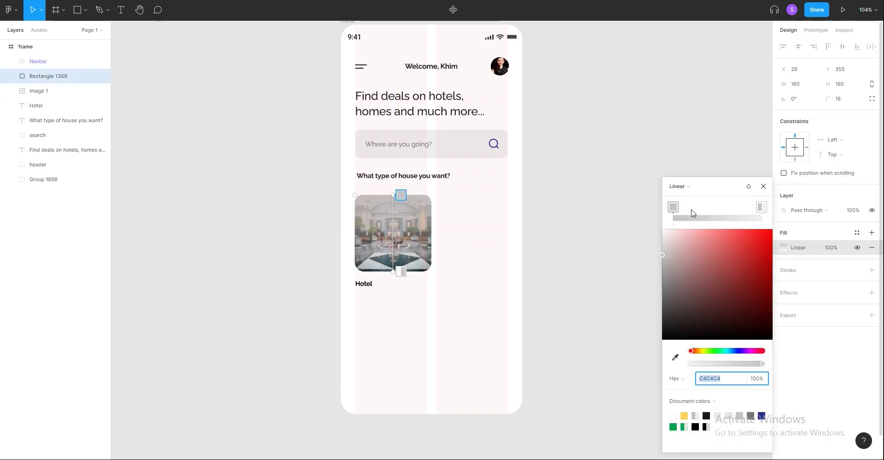
{"action": "left_click", "coordinate": [726, 208]}
{"action": "left_click_drag", "start_coordinate": [726, 208], "coordinate": [762, 207]}
{"action": "left_click", "coordinate": [749, 186]}
{"action": "left_click", "coordinate": [762, 207]}
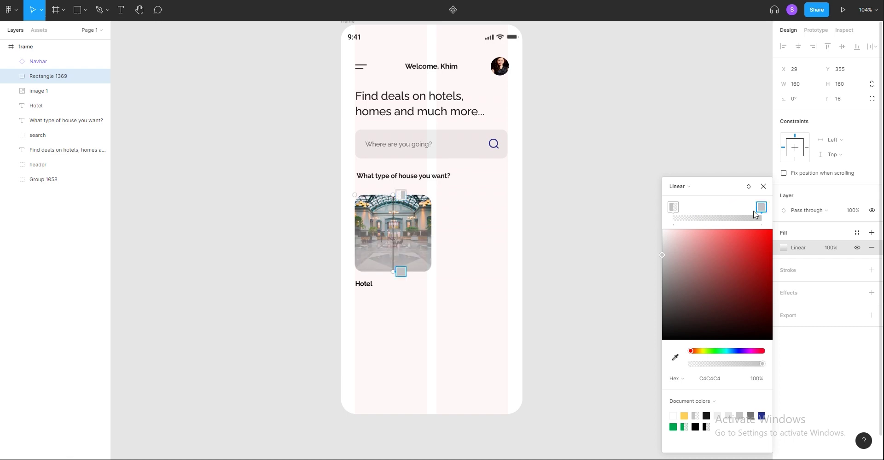
Step: Make the gradient transparent to black, adding a black middle stop at about 33% opacity
{"action": "left_click_drag", "start_coordinate": [722, 316], "coordinate": [663, 339]}
{"action": "left_click", "coordinate": [673, 207]}
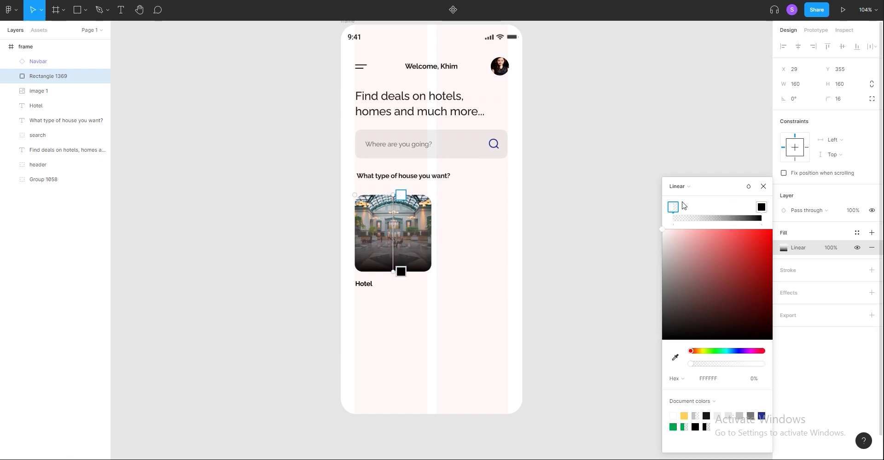
{"action": "left_click_drag", "start_coordinate": [694, 210], "coordinate": [733, 211]}
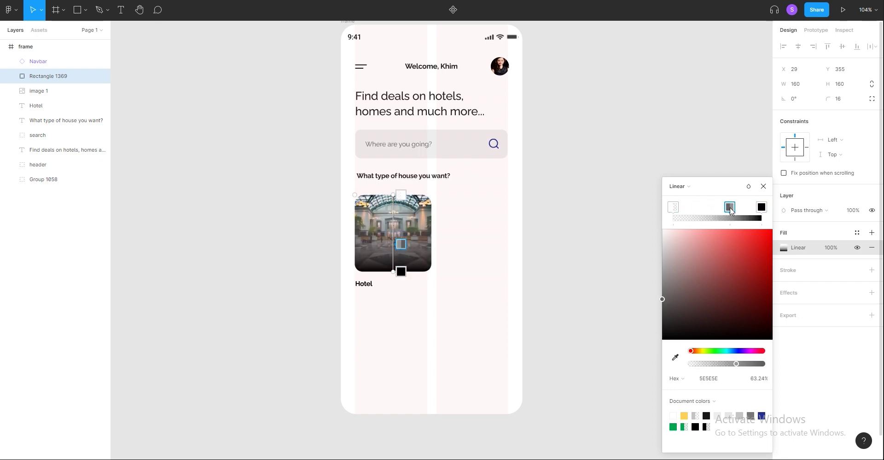
{"action": "left_click_drag", "start_coordinate": [736, 363], "coordinate": [722, 363]}
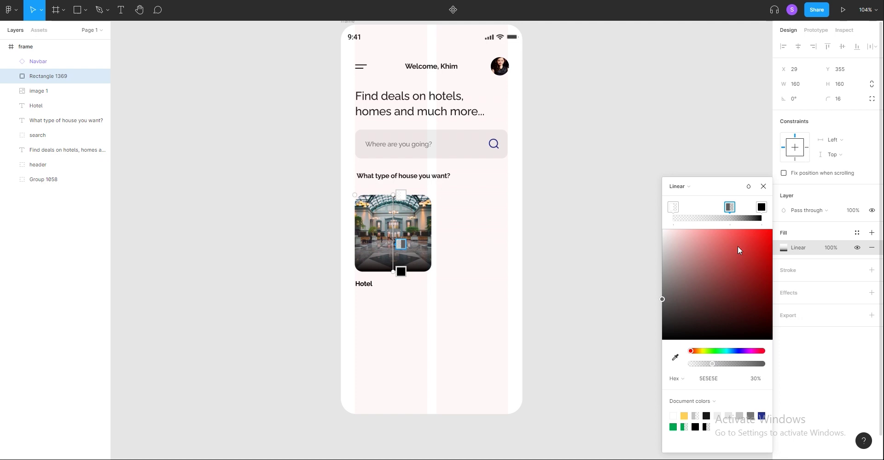
{"action": "left_click_drag", "start_coordinate": [729, 285], "coordinate": [653, 368]}
{"action": "left_click_drag", "start_coordinate": [712, 364], "coordinate": [714, 363]}
{"action": "left_click", "coordinate": [395, 242]}
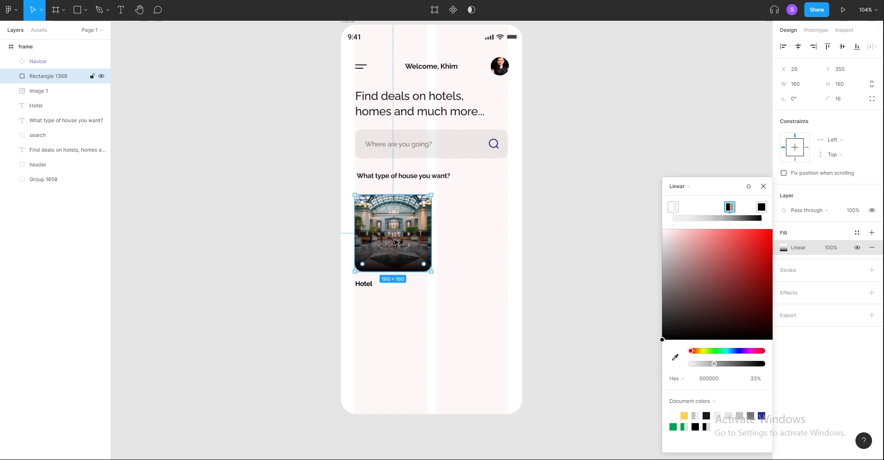
{"action": "left_click", "coordinate": [371, 276]}
Step: Bring the Hotel label in front of the photo and group the photo with its overlay
{"action": "left_click", "coordinate": [782, 347]}
{"action": "left_click", "coordinate": [390, 284]}
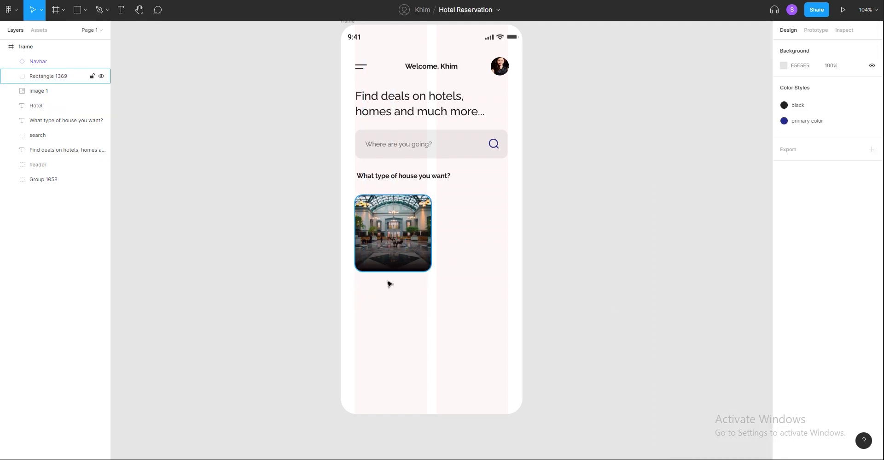
{"action": "key", "text": "]"}
{"action": "left_click", "coordinate": [424, 309]}
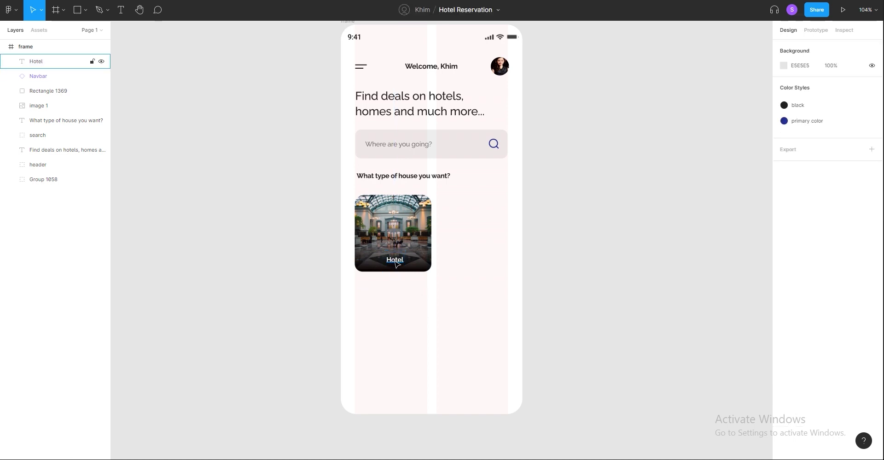
{"action": "left_click_drag", "start_coordinate": [413, 280], "coordinate": [426, 264]}
{"action": "key", "text": "ctrl+g"}
Step: Centre the Hotel label horizontally on the card, then ungroup the photo and overlay
{"action": "left_click", "coordinate": [36, 61]}
{"action": "left_click", "coordinate": [44, 91], "text": "shift"}
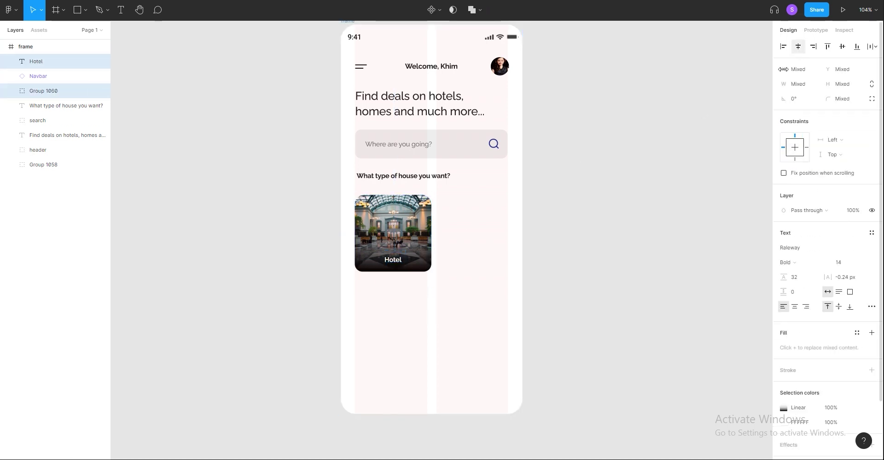
{"action": "left_click", "coordinate": [454, 266]}
{"action": "scroll", "coordinate": [454, 266], "scroll_direction": "up", "scroll_amount": 1}
{"action": "left_click", "coordinate": [43, 91]}
{"action": "key", "text": "ctrl+shift+g"}
{"action": "left_click", "coordinate": [450, 277]}
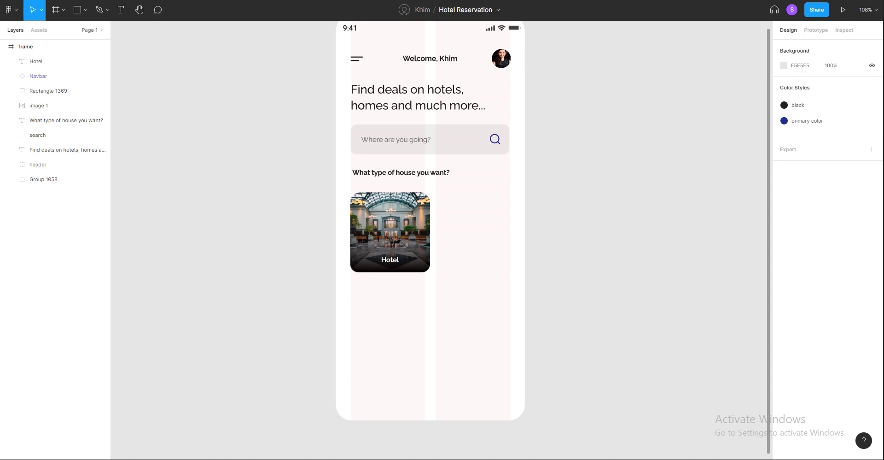
Step: Paste the building photo at 160×160 and place it beside the Hotel card
{"action": "key", "text": "ctrl+v"}
{"action": "left_click", "coordinate": [807, 84]}
{"action": "type", "text": "160"}
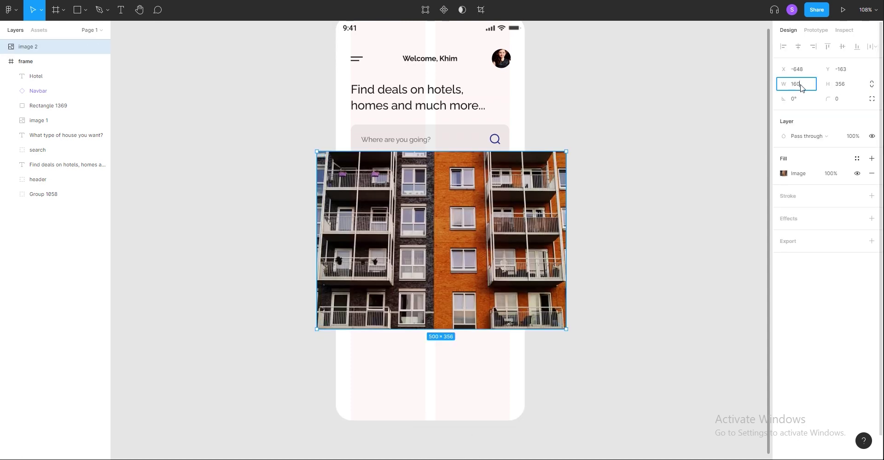
{"action": "key", "text": "Tab"}
{"action": "type", "text": "160"}
{"action": "key", "text": "Return"}
{"action": "left_click_drag", "start_coordinate": [375, 192], "coordinate": [495, 232]}
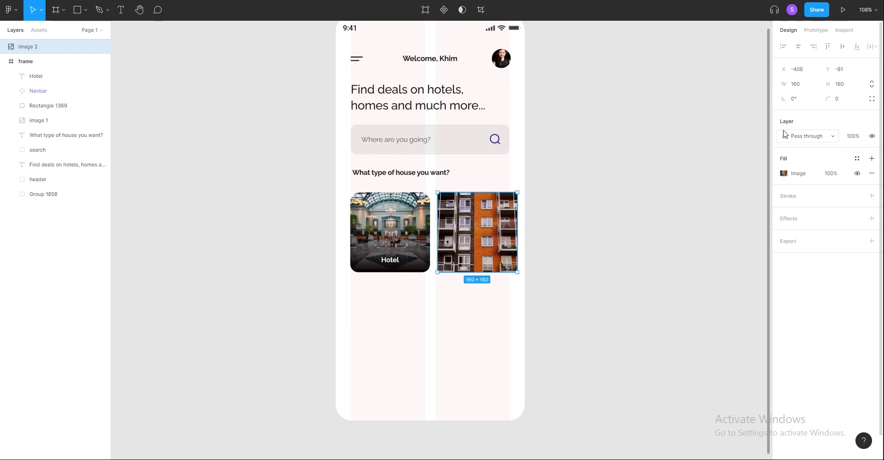
{"action": "key", "text": "Escape"}
Step: Give the building photo a corner radius of 16
{"action": "left_click", "coordinate": [477, 232]}
{"action": "left_click", "coordinate": [839, 98]}
{"action": "type", "text": "16"}
{"action": "key", "text": "Return"}
Step: Copy the gradient overlay onto the building photo, with the photo layered beneath it
{"action": "left_click", "coordinate": [415, 230]}
{"action": "left_click_drag", "start_coordinate": [391, 230], "coordinate": [479, 230], "text": "alt"}
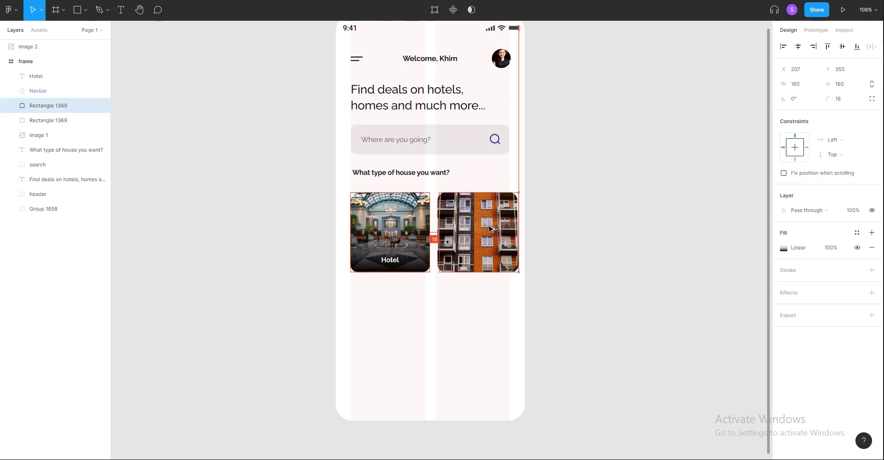
{"action": "left_click_drag", "start_coordinate": [39, 47], "coordinate": [62, 83]}
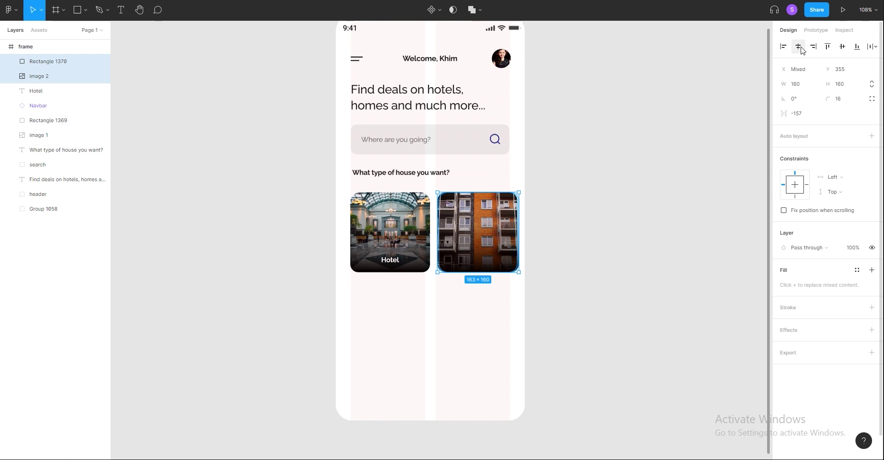
{"action": "key", "text": "Escape"}
Step: Duplicate the Hotel label onto the building card and change it to 'Apartment'
{"action": "left_click_drag", "start_coordinate": [390, 264], "coordinate": [477, 265], "text": "alt"}
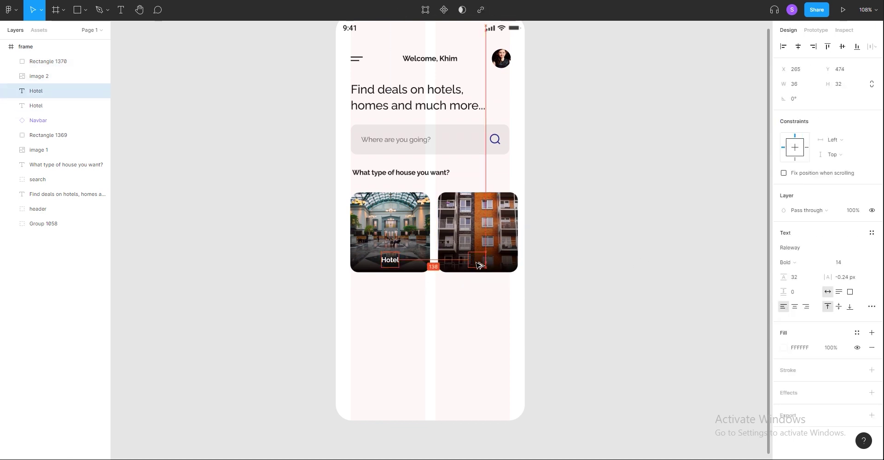
{"action": "double_click", "coordinate": [477, 264]}
{"action": "type", "text": "Apartment"}
{"action": "left_click", "coordinate": [507, 309]}
Step: Centre the Apartment label horizontally on its card
{"action": "left_click_drag", "start_coordinate": [521, 275], "coordinate": [435, 190]}
{"action": "left_click", "coordinate": [798, 47]}
{"action": "left_click", "coordinate": [487, 304]}
{"action": "left_click", "coordinate": [477, 260]}
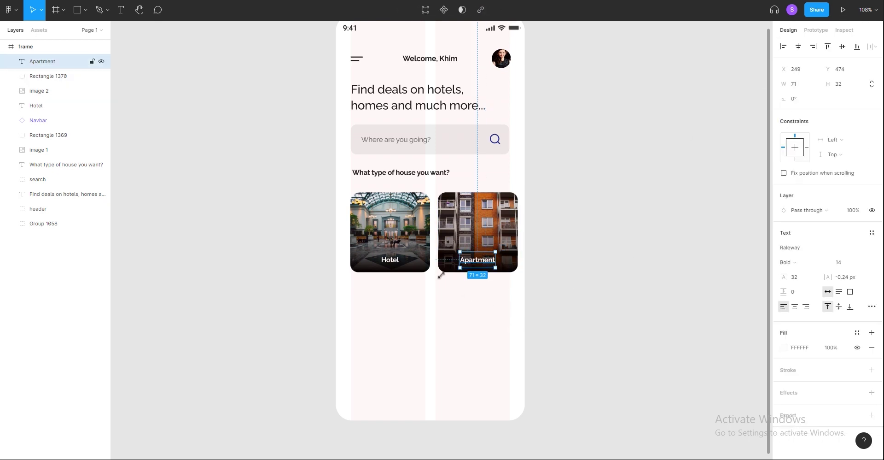
{"action": "left_click_drag", "start_coordinate": [433, 275], "coordinate": [348, 189]}
{"action": "left_click", "coordinate": [698, 146]}
{"action": "scroll", "coordinate": [416, 289], "scroll_direction": "up", "scroll_amount": 3}
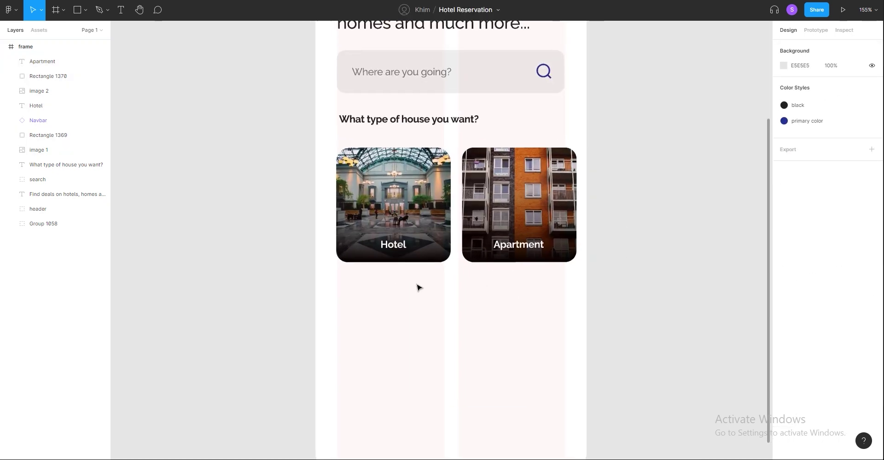
Step: Set the Hotel card's photo and overlay width to 150
{"action": "scroll", "coordinate": [416, 289], "scroll_direction": "down", "scroll_amount": 1}
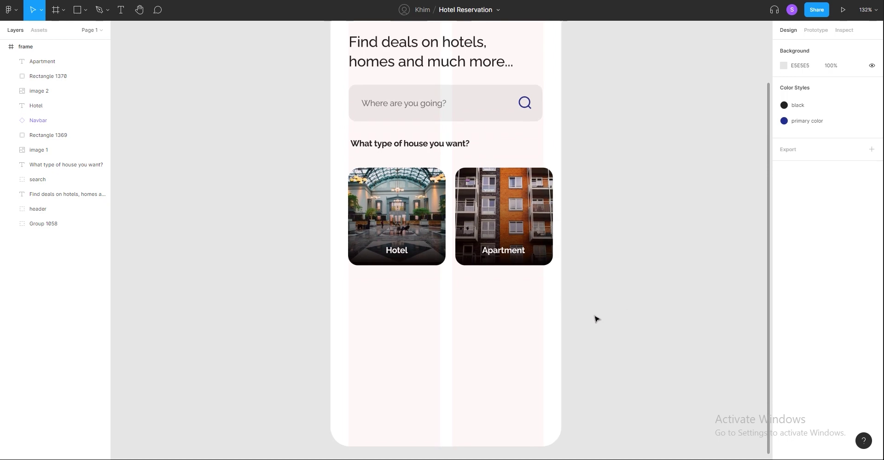
{"action": "left_click_drag", "start_coordinate": [441, 275], "coordinate": [443, 263]}
{"action": "left_click", "coordinate": [803, 85]}
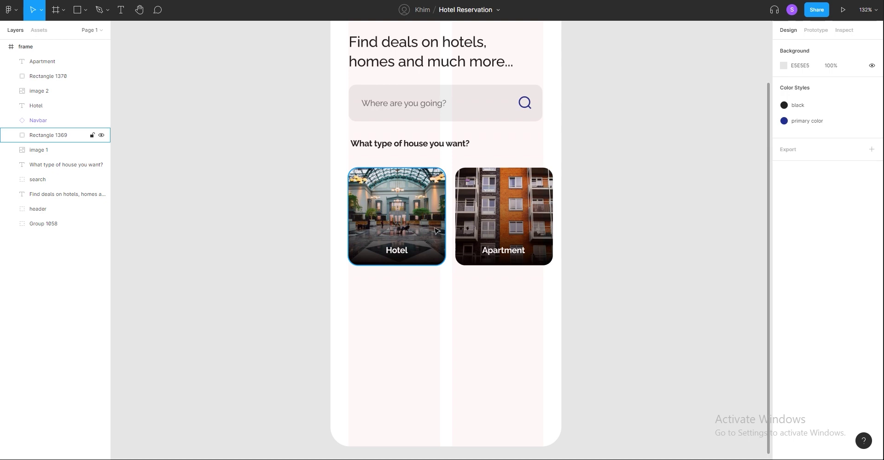
{"action": "left_click", "coordinate": [48, 134]}
{"action": "left_click", "coordinate": [39, 149], "text": "shift"}
{"action": "type", "text": "50"}
{"action": "key", "text": "Return"}
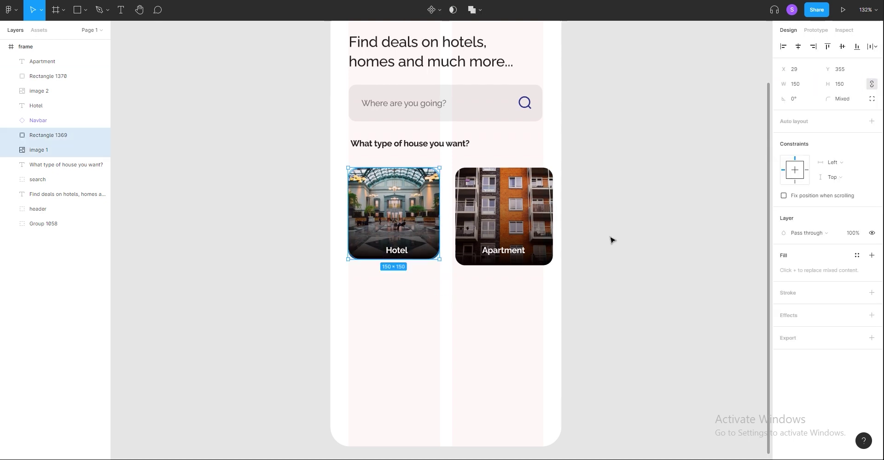
Step: Set the Apartment card's photo and overlay width to 150
{"action": "left_click_drag", "start_coordinate": [613, 239], "coordinate": [530, 221]}
{"action": "left_click", "coordinate": [806, 87]}
{"action": "type", "text": "150"}
{"action": "key", "text": "Return"}
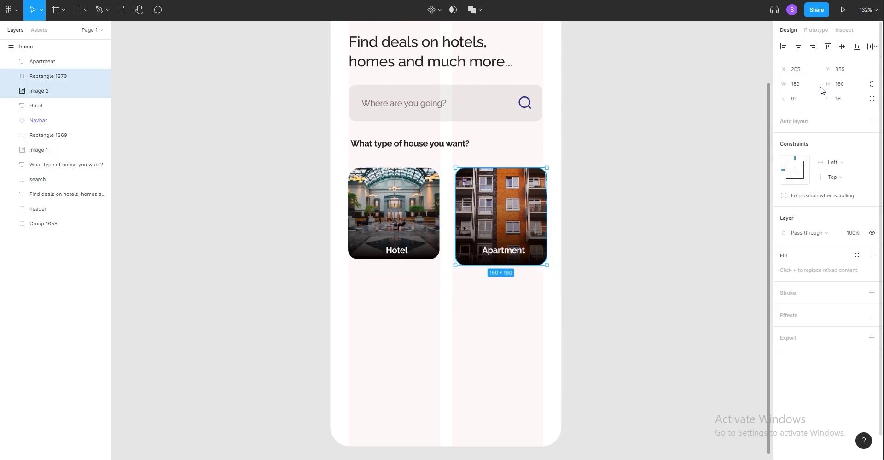
{"action": "key", "text": "ctrl+z"}
{"action": "key", "text": "Return"}
{"action": "left_click", "coordinate": [530, 283]}
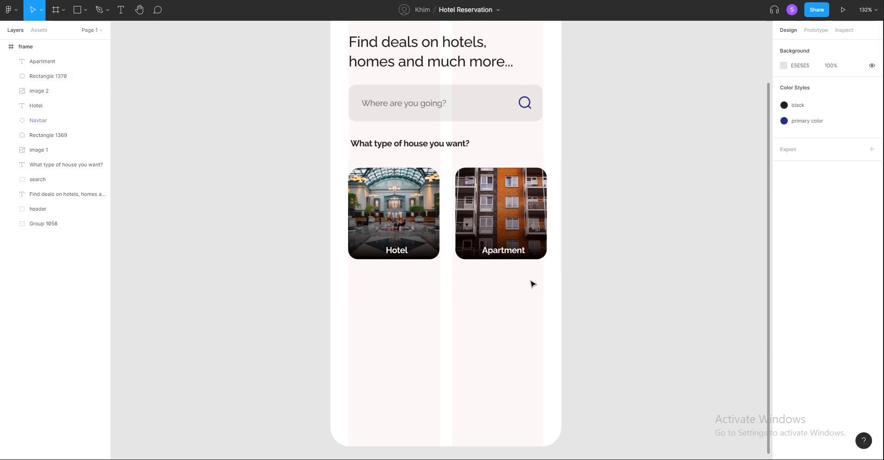
Step: Raise both card labels about 13 px and shift the Apartment card about 18 px left
{"action": "left_click", "coordinate": [36, 106]}
{"action": "left_click", "coordinate": [43, 61], "text": "shift"}
{"action": "left_click_drag", "start_coordinate": [509, 258], "coordinate": [509, 252]}
{"action": "mouse_move", "coordinate": [562, 295]}
{"action": "left_mouse_down"}
{"action": "mouse_move", "coordinate": [529, 248]}
{"action": "mouse_move", "coordinate": [495, 231]}
{"action": "left_mouse_up"}
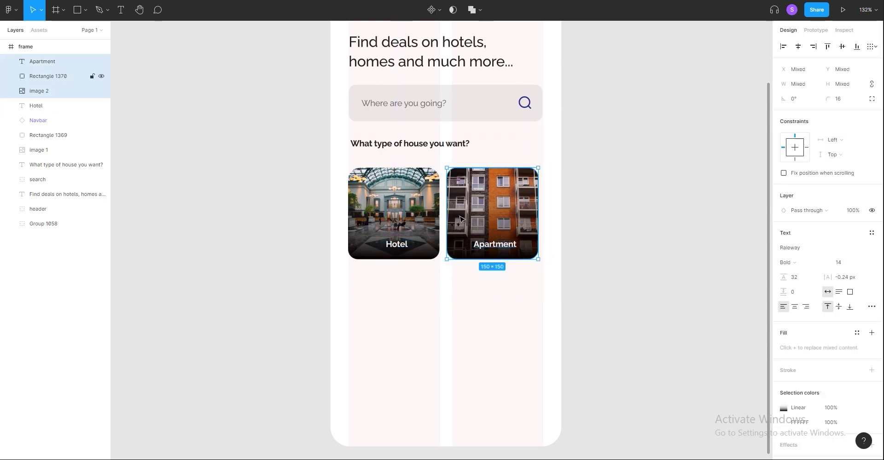
Step: Shrink both the Hotel and Apartment cards to 140 px wide
{"action": "left_click_drag", "start_coordinate": [441, 271], "coordinate": [432, 253]}
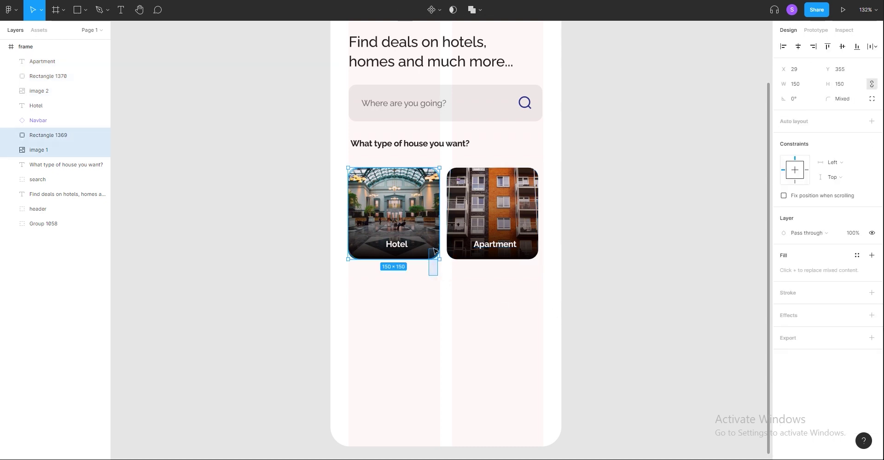
{"action": "left_click", "coordinate": [806, 85]}
{"action": "type", "text": "140"}
{"action": "key", "text": "Return"}
{"action": "left_click_drag", "start_coordinate": [542, 277], "coordinate": [530, 257]}
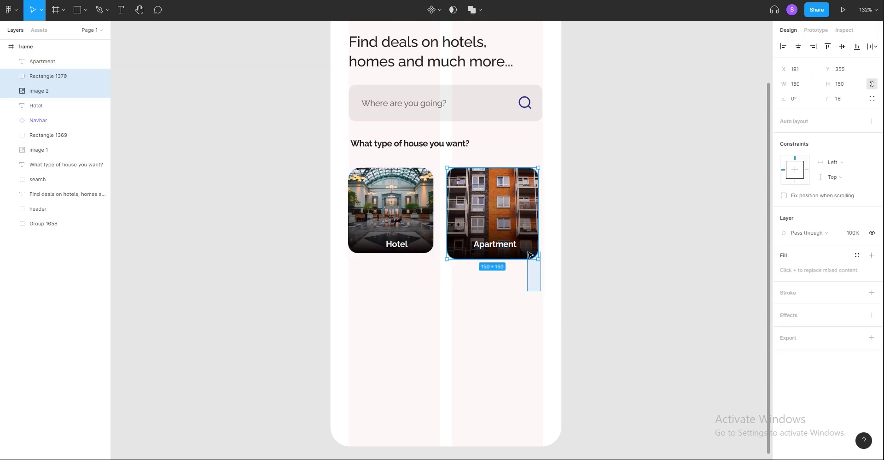
{"action": "left_click", "coordinate": [803, 84]}
{"action": "type", "text": "140"}
{"action": "key", "text": "Return"}
{"action": "key", "text": "Escape"}
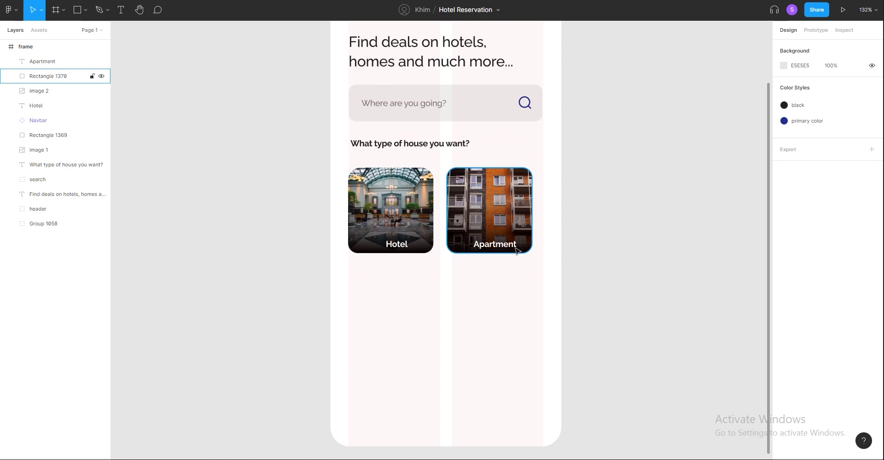
Step: Centre the Apartment label on its card and nudge both labels up a few pixels
{"action": "left_click", "coordinate": [514, 245]}
{"action": "key", "text": "alt+h"}
{"action": "left_click", "coordinate": [409, 278]}
{"action": "left_click_drag", "start_coordinate": [409, 279], "coordinate": [391, 239]}
{"action": "key", "text": "Escape"}
{"action": "left_click", "coordinate": [489, 243]}
{"action": "left_click", "coordinate": [397, 244], "text": "shift"}
{"action": "key", "text": "shift+Up"}
Step: Move the duplicated card beside the Hotel card and paste in the pink house photo
{"action": "mouse_move", "coordinate": [510, 279]}
{"action": "left_mouse_down"}
{"action": "mouse_move", "coordinate": [524, 247]}
{"action": "mouse_move", "coordinate": [501, 235]}
{"action": "mouse_move", "coordinate": [582, 224]}
{"action": "left_mouse_up"}
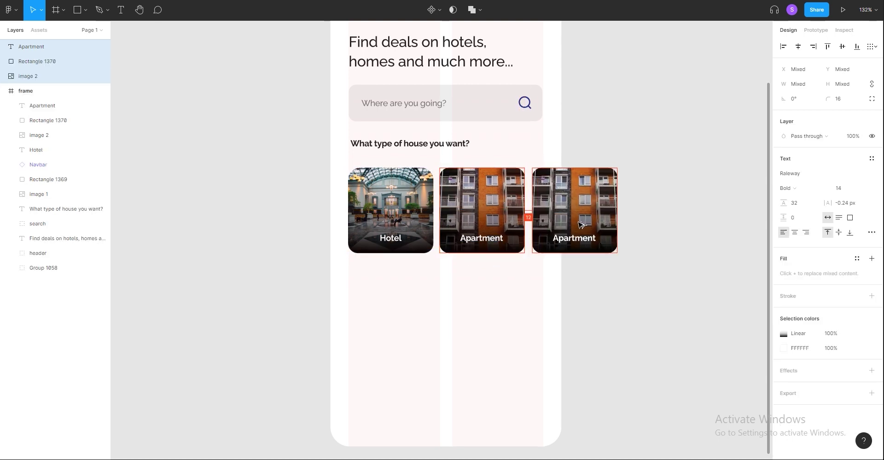
{"action": "left_click_drag", "start_coordinate": [617, 286], "coordinate": [304, 166]}
{"action": "left_click", "coordinate": [482, 302]}
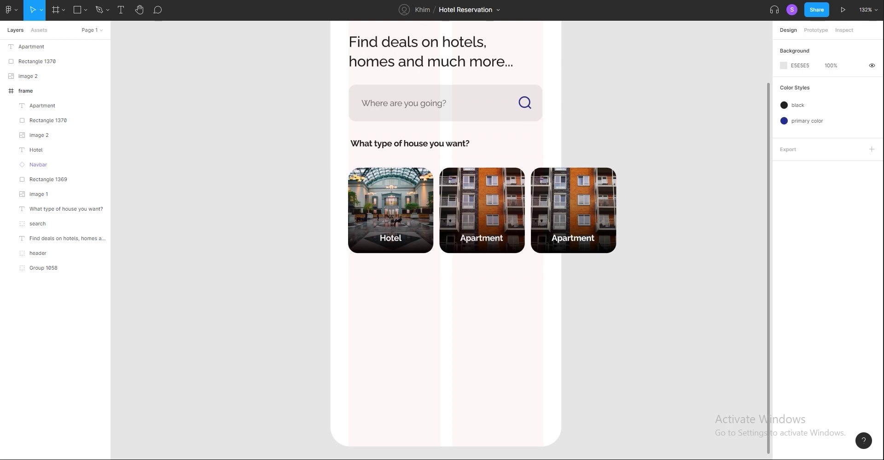
{"action": "left_click", "coordinate": [479, 308]}
{"action": "key", "text": "ctrl+v"}
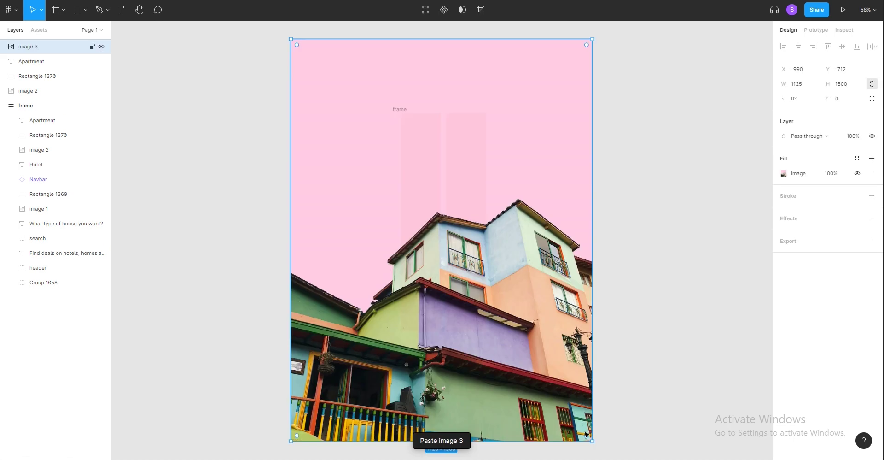
{"action": "left_click_drag", "start_coordinate": [586, 433], "coordinate": [500, 275]}
{"action": "left_click_drag", "start_coordinate": [479, 239], "coordinate": [594, 258]}
{"action": "left_click", "coordinate": [459, 226]}
Step: Resize the house photo to 140×140 with a corner radius of 160
{"action": "left_click", "coordinate": [587, 265]}
{"action": "left_click", "coordinate": [802, 85]}
{"action": "type", "text": "140"}
{"action": "key", "text": "Return"}
{"action": "left_click", "coordinate": [840, 84]}
{"action": "type", "text": "140"}
{"action": "key", "text": "Return"}
{"action": "left_click", "coordinate": [847, 100]}
{"action": "type", "text": "160"}
{"action": "key", "text": "Return"}
{"action": "key", "text": "Escape"}
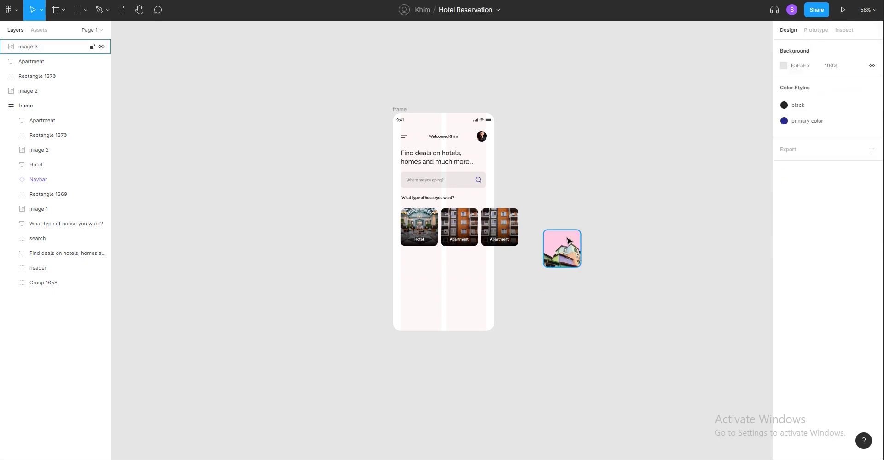
Step: Move the house photo into the phone frame
{"action": "scroll", "coordinate": [565, 236], "scroll_direction": "up", "scroll_amount": 3}
{"action": "left_click_drag", "start_coordinate": [565, 236], "coordinate": [426, 277]}
{"action": "left_click", "coordinate": [522, 309]}
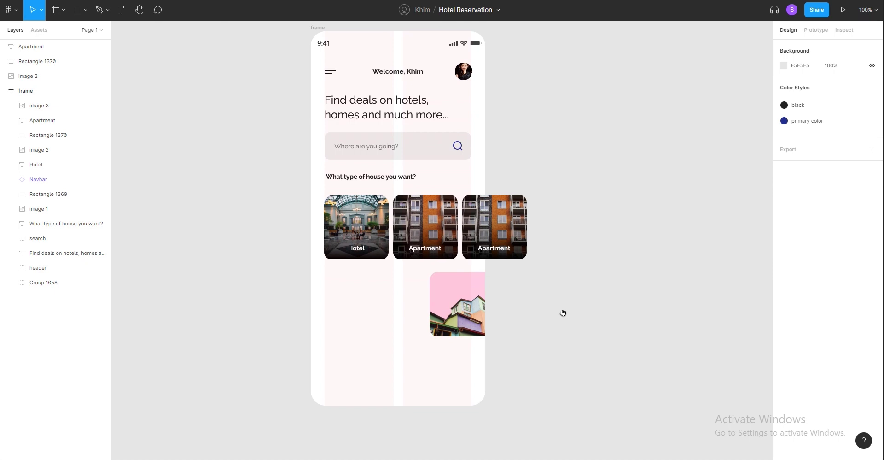
{"action": "left_click", "coordinate": [542, 357]}
{"action": "scroll", "coordinate": [517, 347], "scroll_direction": "up", "scroll_amount": 1}
{"action": "scroll", "coordinate": [490, 344], "scroll_direction": "up", "scroll_amount": 1}
{"action": "scroll", "coordinate": [481, 343], "scroll_direction": "up", "scroll_amount": 1}
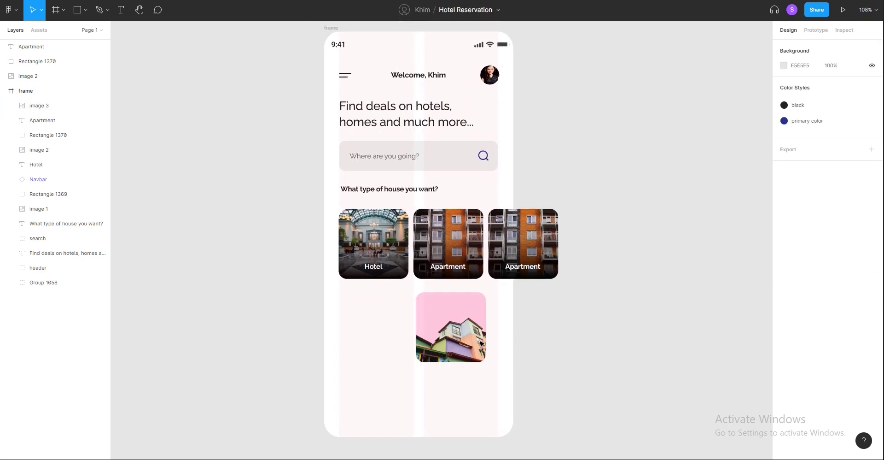
{"action": "scroll", "coordinate": [488, 350], "scroll_direction": "up", "scroll_amount": 1}
Step: Place the house photo over the third card, beneath its gradient overlay
{"action": "left_click", "coordinate": [571, 258]}
{"action": "key", "text": "Escape"}
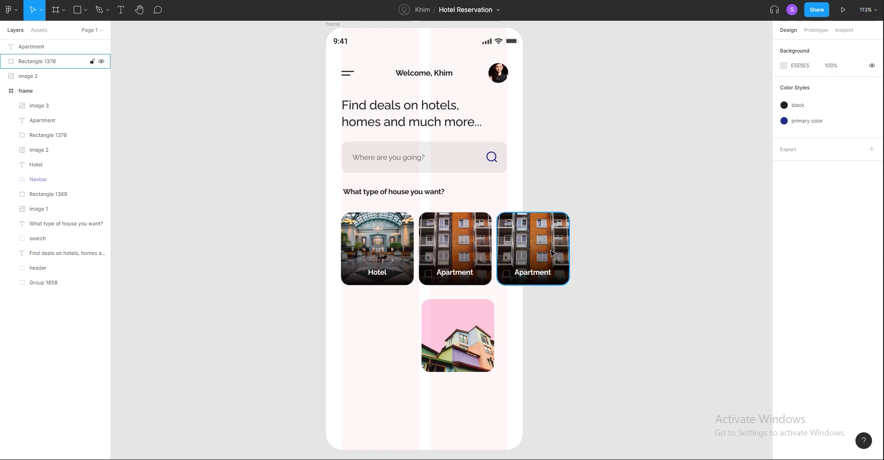
{"action": "left_click_drag", "start_coordinate": [551, 252], "coordinate": [551, 346]}
{"action": "mouse_move", "coordinate": [457, 335]}
{"action": "left_mouse_down"}
{"action": "mouse_move", "coordinate": [580, 253]}
{"action": "mouse_move", "coordinate": [602, 249]}
{"action": "left_mouse_up"}
{"action": "left_click_drag", "start_coordinate": [534, 248], "coordinate": [552, 166]}
{"action": "mouse_move", "coordinate": [616, 265]}
{"action": "left_mouse_down"}
{"action": "mouse_move", "coordinate": [568, 265]}
{"action": "mouse_move", "coordinate": [474, 373]}
{"action": "left_mouse_up"}
{"action": "left_click_drag", "start_coordinate": [533, 346], "coordinate": [460, 350]}
{"action": "left_click", "coordinate": [502, 414]}
Step: Group the house photo with the third card's gradient overlay
{"action": "mouse_move", "coordinate": [502, 415]}
{"action": "left_mouse_down"}
{"action": "mouse_move", "coordinate": [476, 386]}
{"action": "mouse_move", "coordinate": [545, 267]}
{"action": "left_mouse_up"}
{"action": "key", "text": "ctrl+g"}
{"action": "key", "text": "Escape"}
{"action": "left_click", "coordinate": [540, 271]}
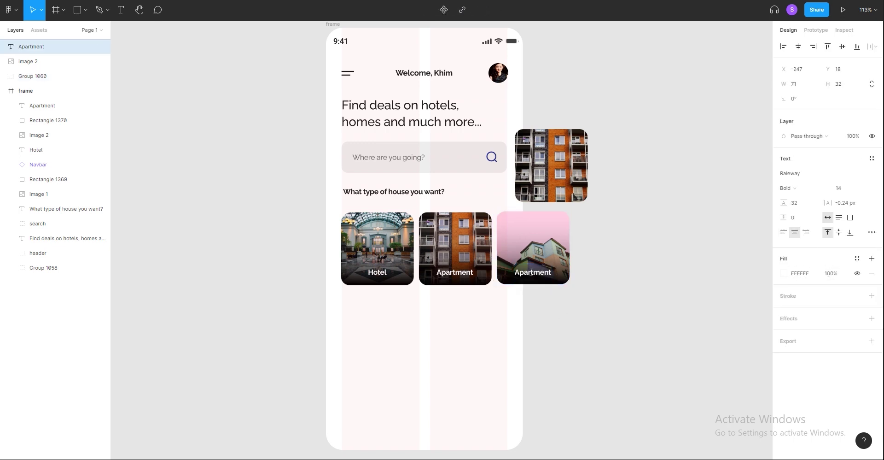
Step: Delete the leftover apartment photo and group all three category cards
{"action": "left_click", "coordinate": [567, 185]}
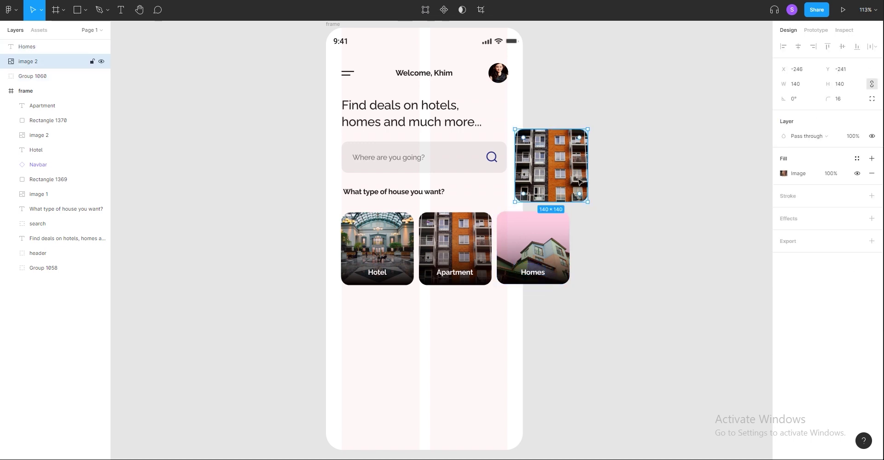
{"action": "key", "text": "Delete"}
{"action": "left_click_drag", "start_coordinate": [608, 325], "coordinate": [327, 231]}
{"action": "key", "text": "ctrl+g"}
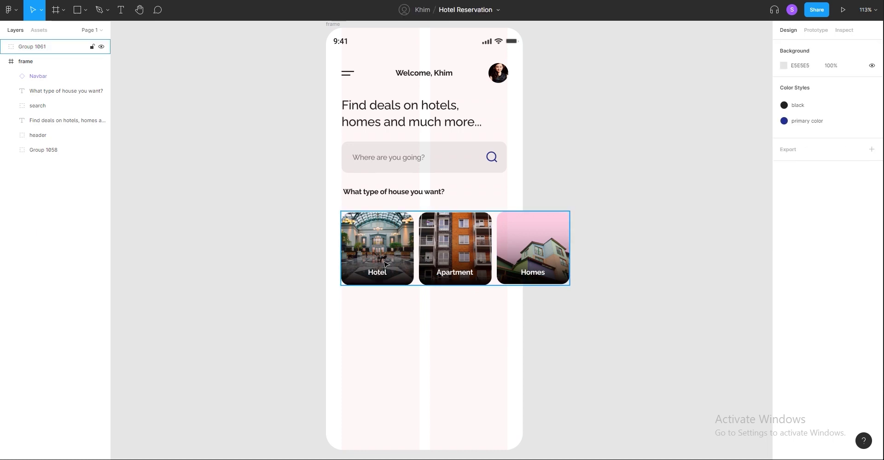
Step: Move the card group inside the phone frame and name it 'listing'
{"action": "left_click_drag", "start_coordinate": [33, 47], "coordinate": [47, 69]}
{"action": "double_click", "coordinate": [47, 64]}
{"action": "type", "text": "listing"}
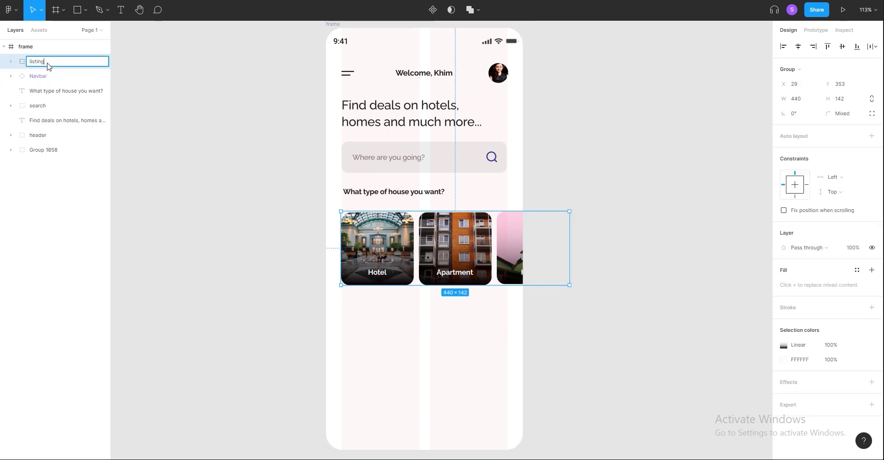
{"action": "key", "text": "Return"}
{"action": "left_click", "coordinate": [524, 308]}
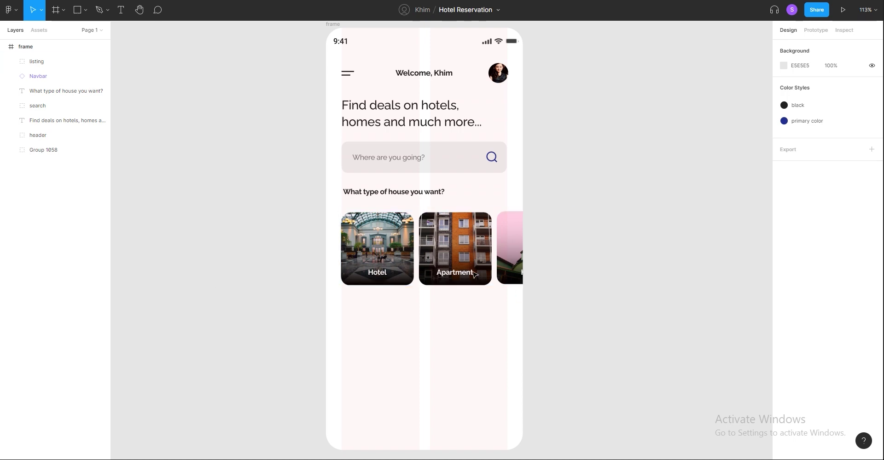
{"action": "left_click_drag", "start_coordinate": [465, 266], "coordinate": [464, 264]}
{"action": "left_click", "coordinate": [456, 292]}
Step: Add a size-12 'View All' link in the primary color style beside the heading
{"action": "key", "text": "t"}
{"action": "left_click", "coordinate": [463, 194]}
{"action": "type", "text": "View All"}
{"action": "key", "text": "Escape"}
{"action": "left_click_drag", "start_coordinate": [462, 198], "coordinate": [489, 190]}
{"action": "left_click", "coordinate": [839, 262]}
{"action": "type", "text": "12"}
{"action": "key", "text": "Return"}
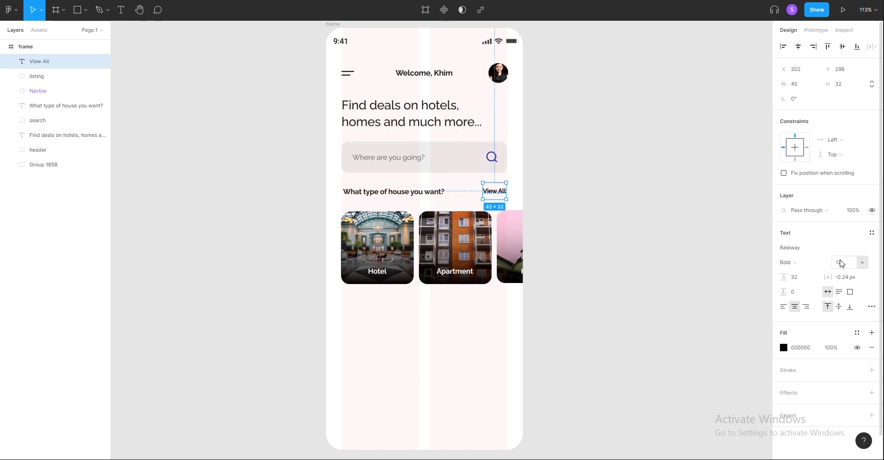
{"action": "left_click", "coordinate": [857, 333]}
{"action": "left_click", "coordinate": [809, 347]}
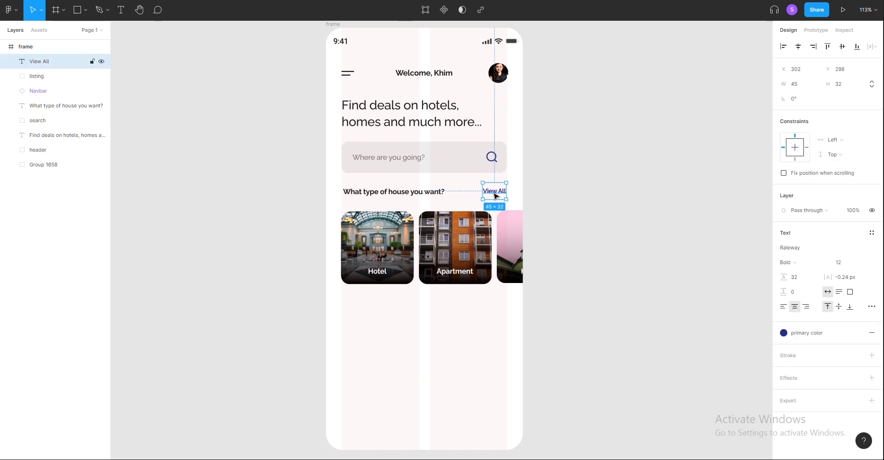
{"action": "left_click", "coordinate": [576, 208]}
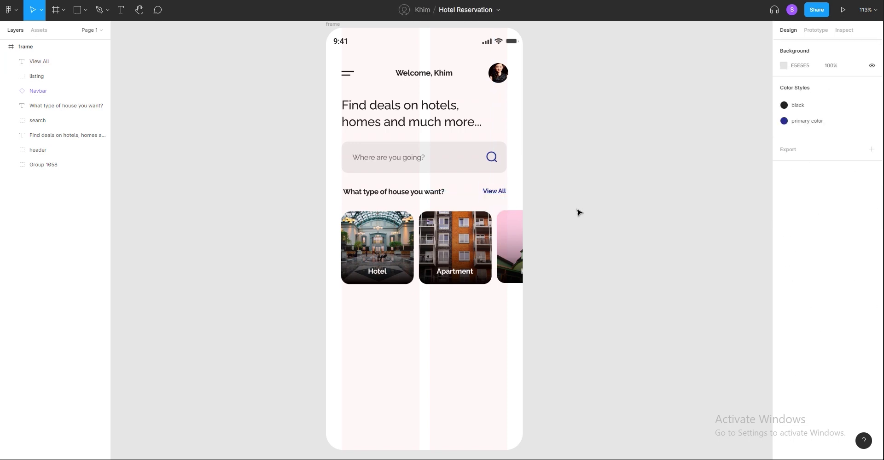
{"action": "left_click_drag", "start_coordinate": [394, 191], "coordinate": [396, 302]}
Step: Retype the duplicated heading as 'Highlights' and paste the hotel bedroom photo
{"action": "double_click", "coordinate": [396, 301]}
{"action": "type", "text": "Highlights"}
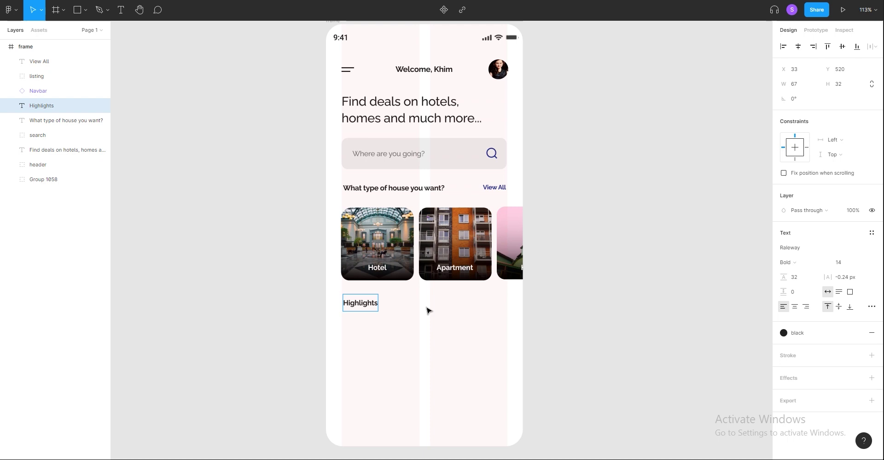
{"action": "key", "text": "Escape"}
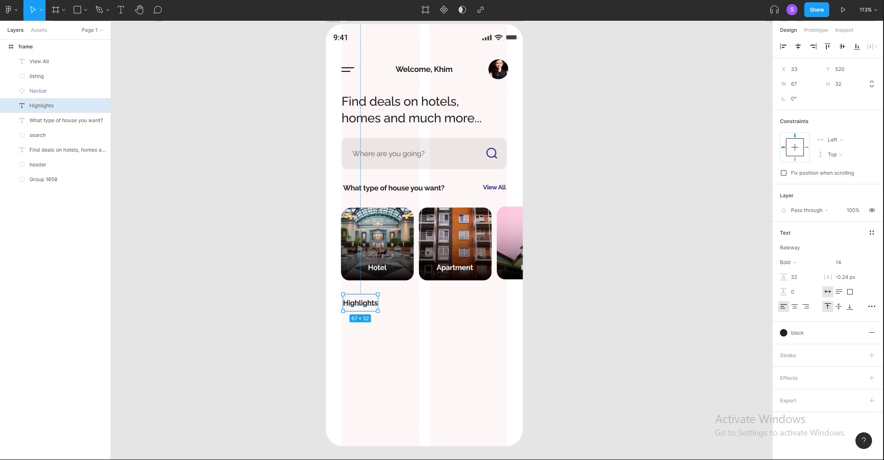
{"action": "scroll", "coordinate": [428, 346], "scroll_direction": "down", "scroll_amount": 1}
{"action": "key", "text": "ctrl+v"}
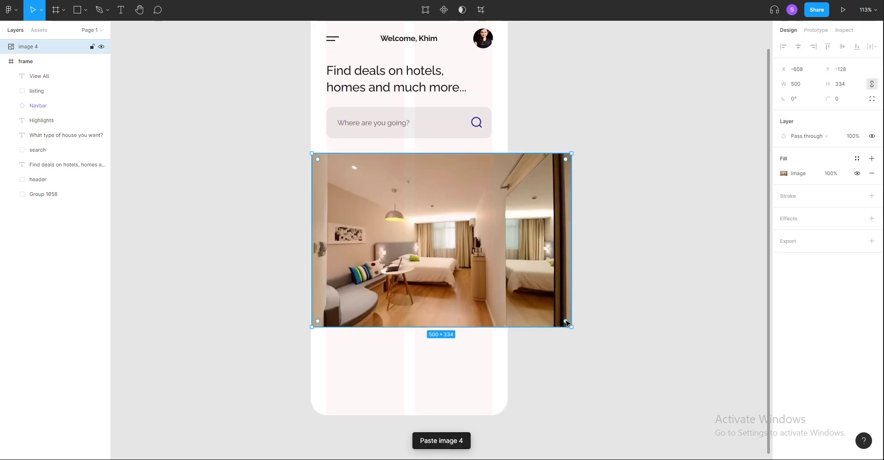
Step: Shrink the room photo to about 149×105 and place it under Highlights
{"action": "left_click_drag", "start_coordinate": [442, 243], "coordinate": [390, 208]}
{"action": "left_click_drag", "start_coordinate": [351, 181], "coordinate": [365, 311]}
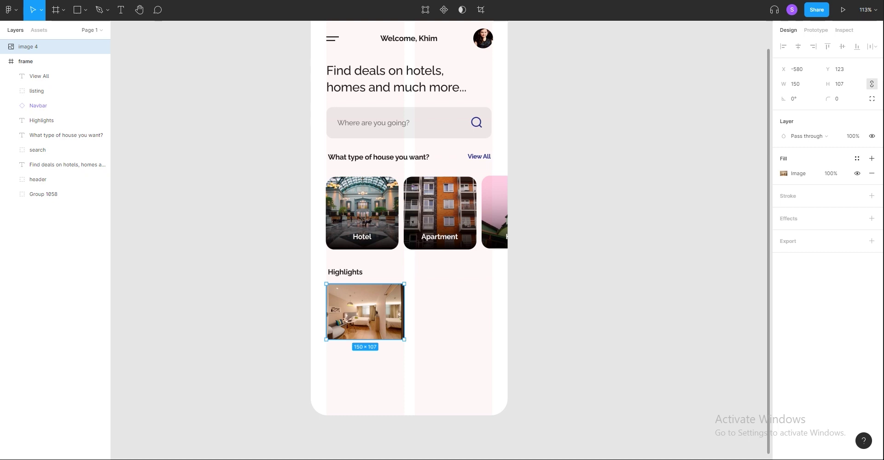
{"action": "left_click", "coordinate": [293, 316]}
{"action": "scroll", "coordinate": [461, 308], "scroll_direction": "up", "scroll_amount": 2}
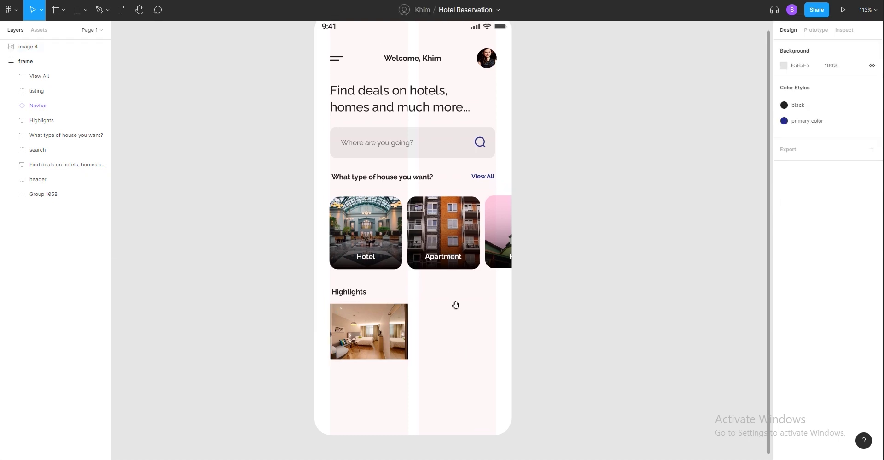
{"action": "left_click_drag", "start_coordinate": [386, 364], "coordinate": [408, 380]}
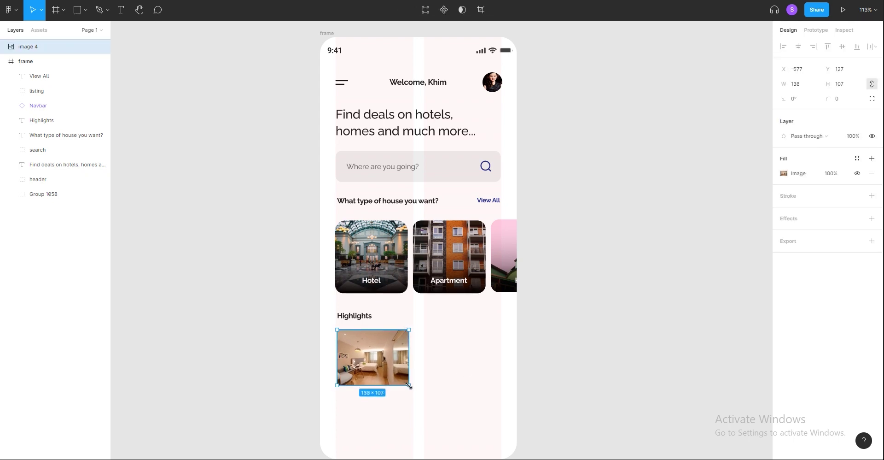
{"action": "key", "text": "Left"}
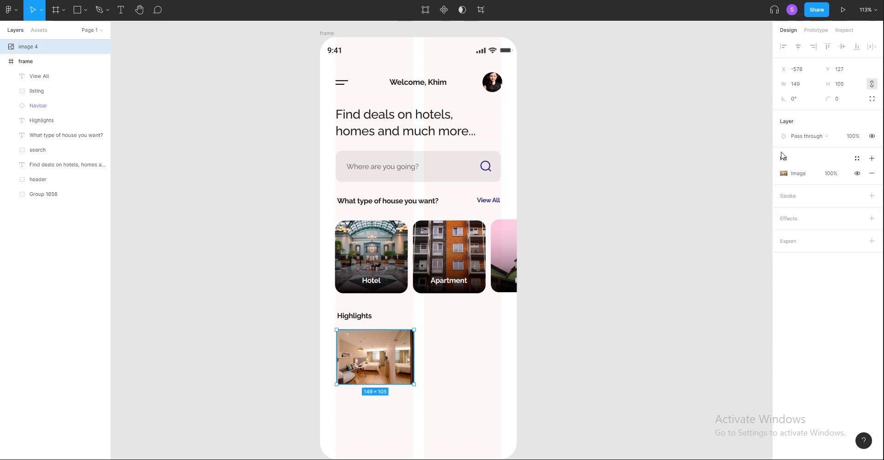
Step: Round the room photo's two top corners to 16
{"action": "left_click", "coordinate": [872, 98]}
{"action": "type", "text": "16"}
{"action": "key", "text": "Return"}
{"action": "left_click", "coordinate": [824, 113]}
{"action": "type", "text": "16"}
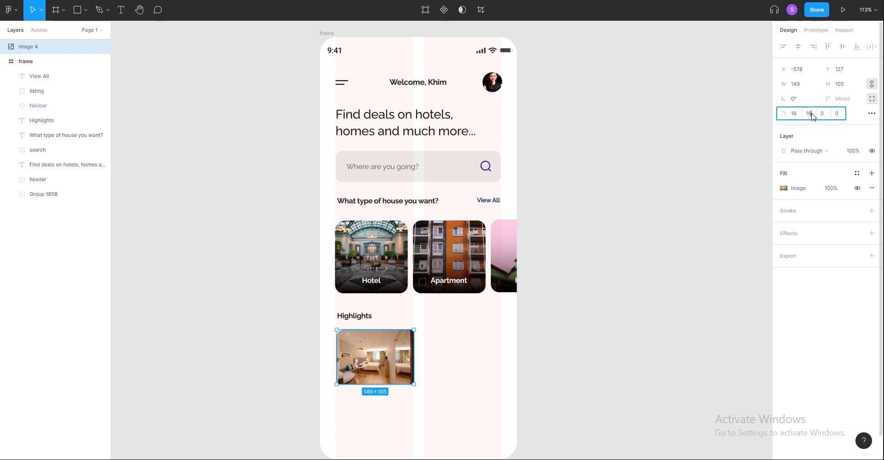
{"action": "left_click", "coordinate": [458, 382]}
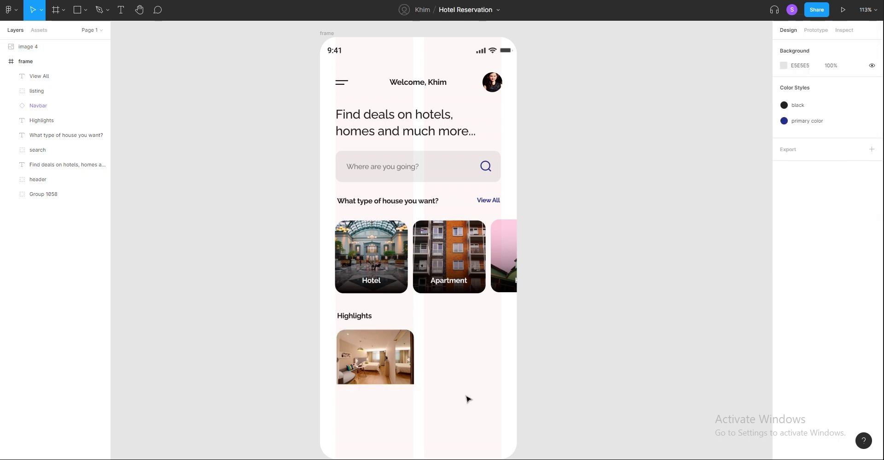
{"action": "scroll", "coordinate": [470, 399], "scroll_direction": "down", "scroll_amount": 1}
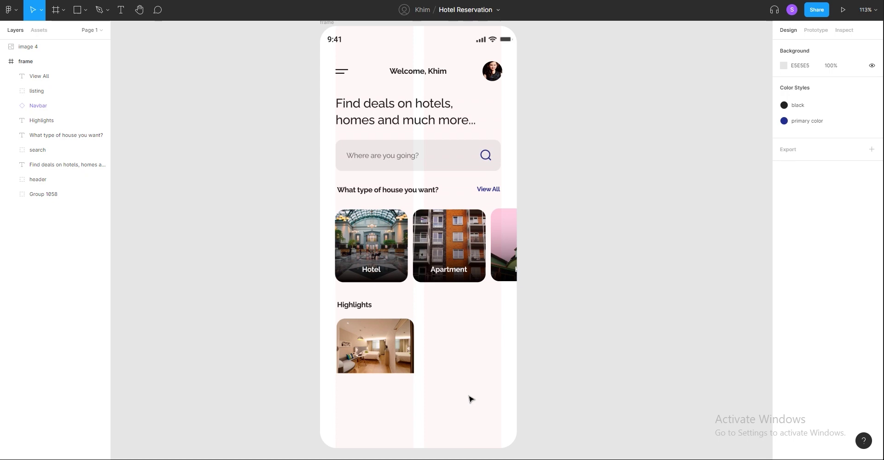
Step: Draw a grey rectangle with top corners rounded to 16
{"action": "left_click", "coordinate": [85, 9]}
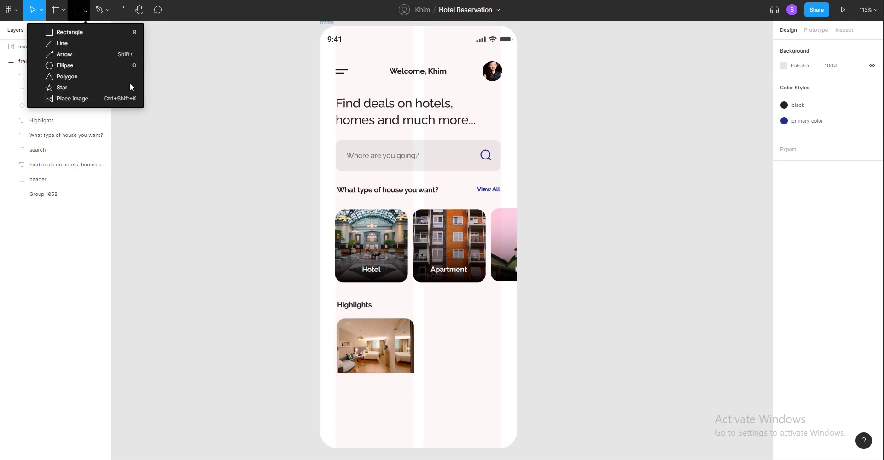
{"action": "key", "text": "r"}
{"action": "left_click_drag", "start_coordinate": [440, 318], "coordinate": [483, 358]}
{"action": "left_click", "coordinate": [521, 372]}
{"action": "left_click", "coordinate": [460, 338]}
{"action": "left_click", "coordinate": [872, 98]}
{"action": "left_click", "coordinate": [794, 114]}
{"action": "type", "text": "16"}
{"action": "key", "text": "Tab"}
{"action": "type", "text": "16"}
{"action": "key", "text": "Return"}
Step: Place the grey rectangle behind the room photo and check their widths match
{"action": "left_click", "coordinate": [496, 419]}
{"action": "scroll", "coordinate": [456, 339], "scroll_direction": "up", "scroll_amount": 1}
{"action": "mouse_move", "coordinate": [462, 355]}
{"action": "left_mouse_down"}
{"action": "mouse_move", "coordinate": [350, 350]}
{"action": "mouse_move", "coordinate": [355, 357]}
{"action": "mouse_move", "coordinate": [411, 338]}
{"action": "mouse_move", "coordinate": [381, 392]}
{"action": "left_mouse_up"}
{"action": "left_click", "coordinate": [441, 400]}
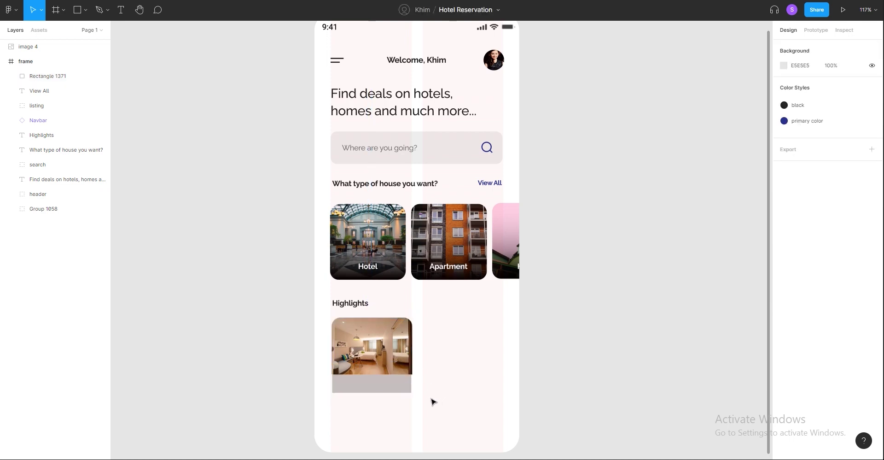
{"action": "left_click", "coordinate": [408, 348]}
{"action": "left_click", "coordinate": [437, 395]}
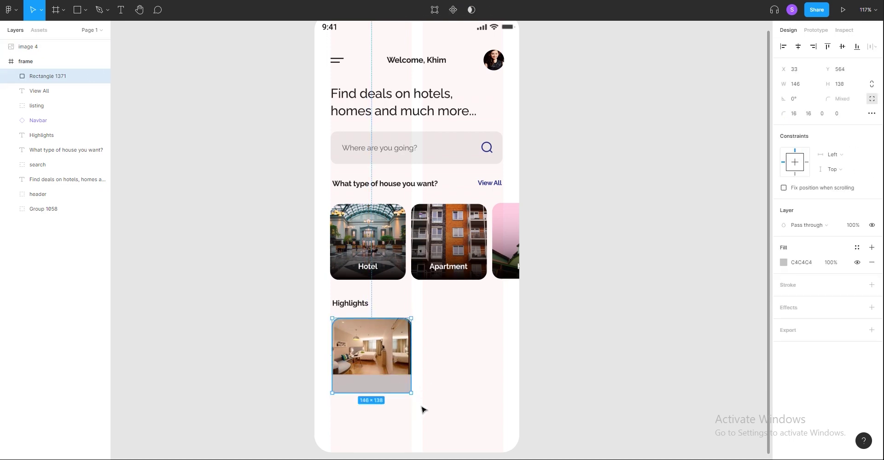
{"action": "scroll", "coordinate": [450, 403], "scroll_direction": "up", "scroll_amount": 5}
{"action": "left_click", "coordinate": [420, 410]}
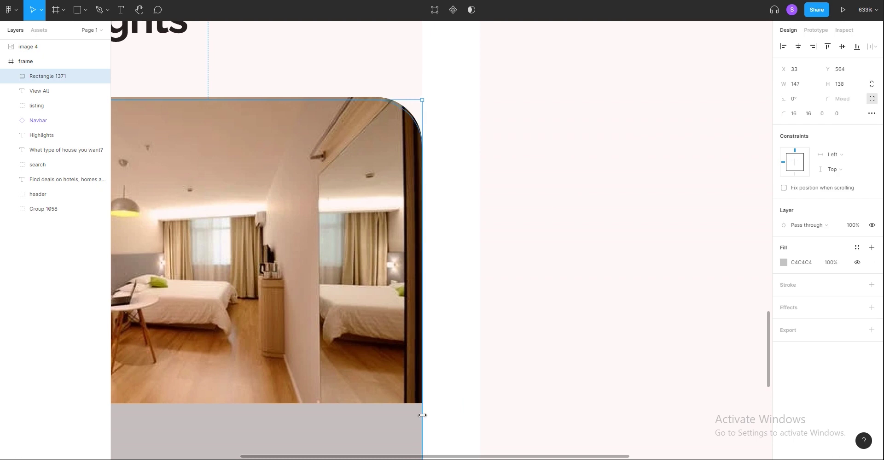
{"action": "scroll", "coordinate": [465, 401], "scroll_direction": "down", "scroll_amount": 5}
{"action": "left_click", "coordinate": [429, 378]}
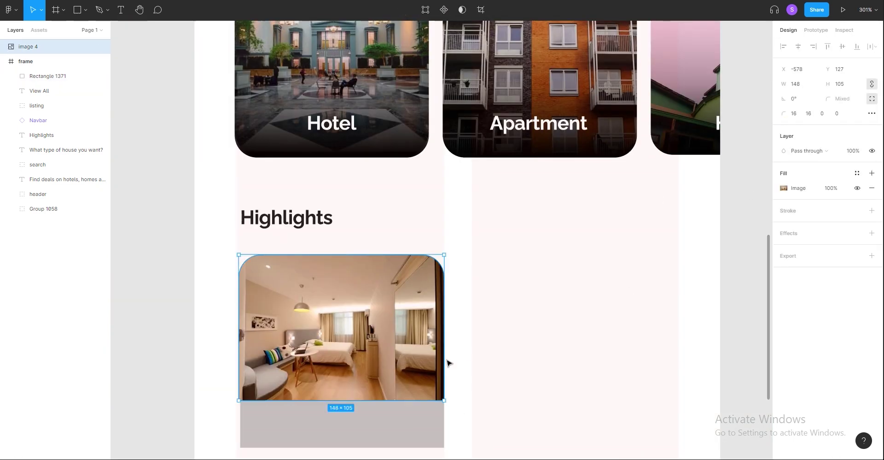
{"action": "left_click", "coordinate": [433, 424]}
{"action": "left_click", "coordinate": [493, 408]}
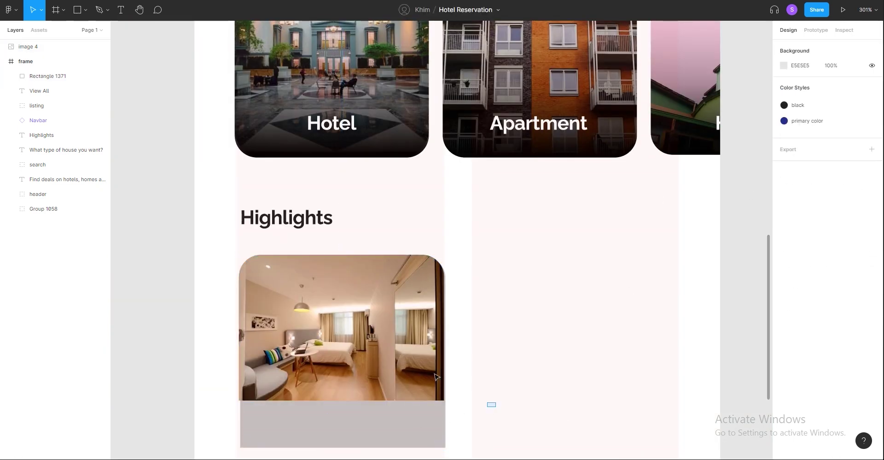
Step: Zoom out and pan so the whole phone home screen is visible
{"action": "scroll", "coordinate": [536, 326], "scroll_direction": "down", "scroll_amount": 3}
{"action": "scroll", "coordinate": [536, 326], "scroll_direction": "down", "scroll_amount": 2}
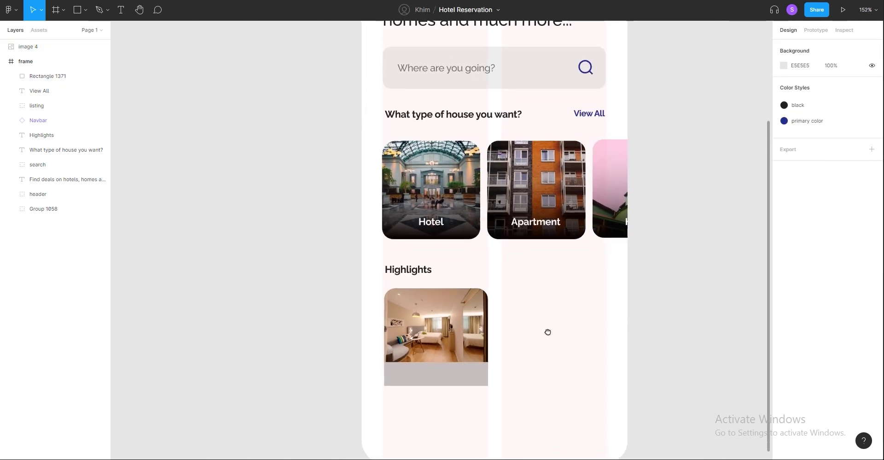
{"action": "scroll", "coordinate": [559, 330], "scroll_direction": "down", "scroll_amount": 3}
{"action": "left_click_drag", "start_coordinate": [547, 341], "coordinate": [493, 353]}
{"action": "scroll", "coordinate": [493, 354], "scroll_direction": "up", "scroll_amount": 1}
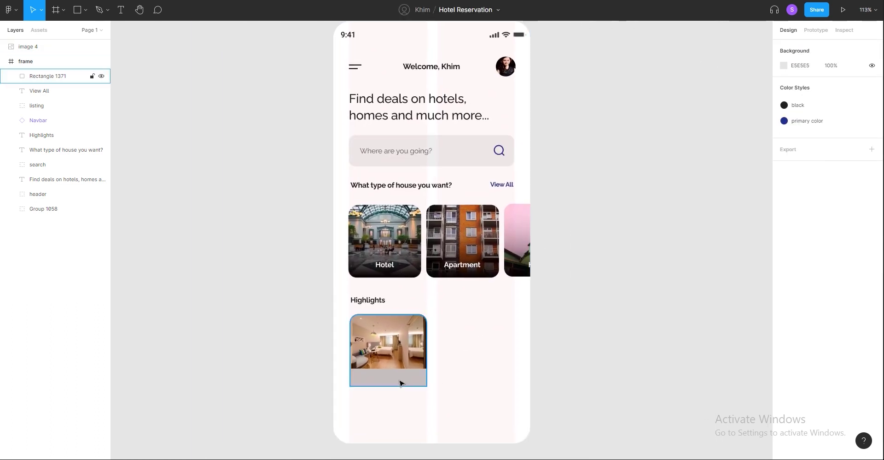
{"action": "left_click", "coordinate": [392, 380]}
{"action": "left_click", "coordinate": [467, 394]}
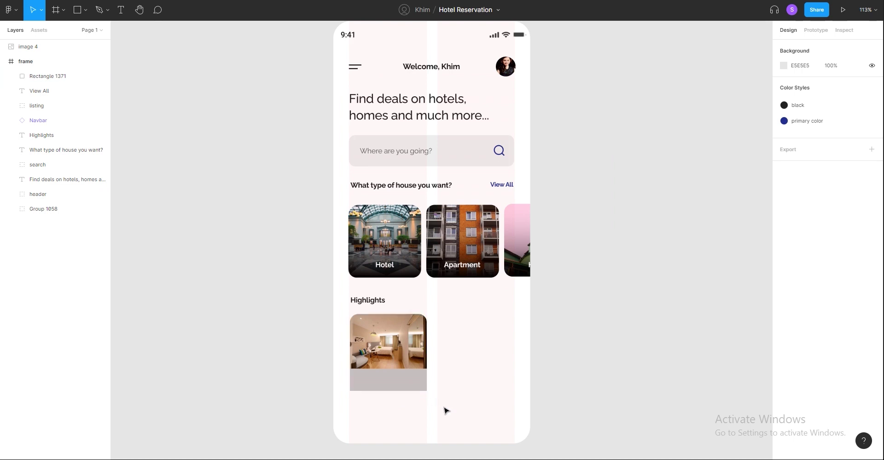
Step: Set the grey card base's two top corner radii to 8
{"action": "left_click", "coordinate": [423, 350]}
{"action": "left_click", "coordinate": [804, 116]}
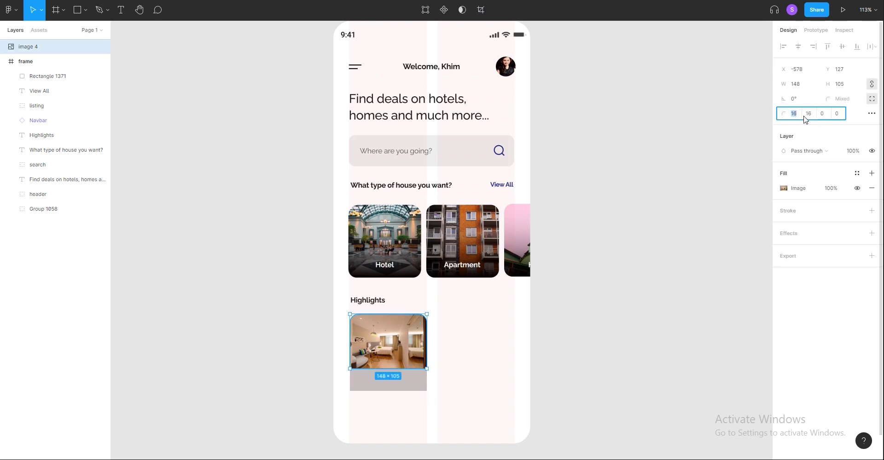
{"action": "left_click", "coordinate": [471, 416]}
{"action": "left_click", "coordinate": [388, 380]}
{"action": "left_click", "coordinate": [800, 115]}
{"action": "type", "text": "8"}
{"action": "key", "text": "Tab"}
{"action": "type", "text": "8"}
{"action": "key", "text": "Return"}
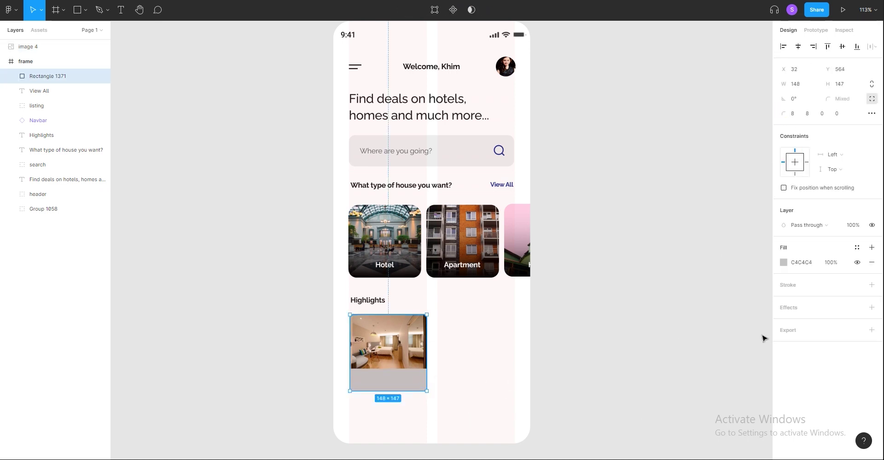
Step: Change the card base fill to EAEAEA
{"action": "left_click", "coordinate": [783, 266]}
{"action": "type", "text": "EAEAEA"}
{"action": "key", "text": "Return"}
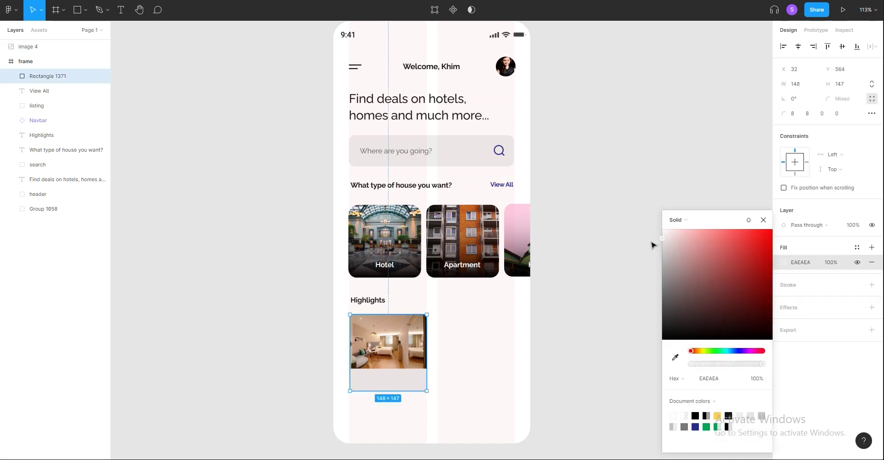
{"action": "left_click", "coordinate": [397, 392]}
{"action": "left_click", "coordinate": [478, 391]}
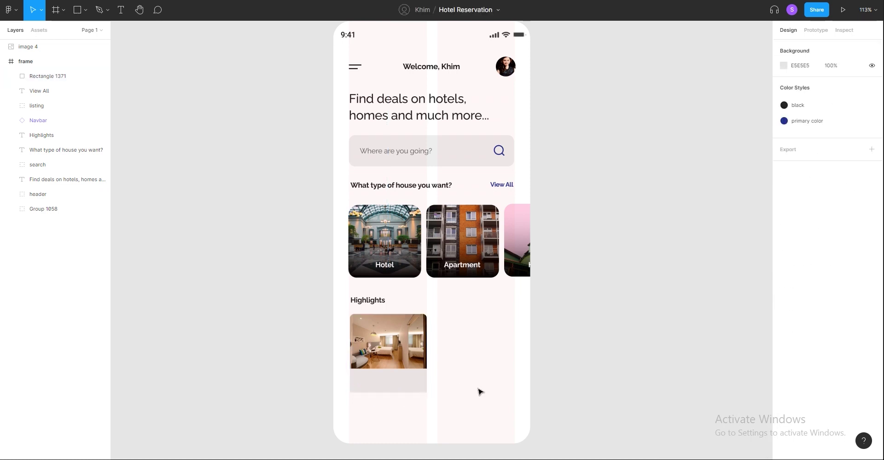
Step: Add a text layer near the phone's bottom and begin typing the home description
{"action": "key", "text": "t"}
{"action": "left_click", "coordinate": [381, 411]}
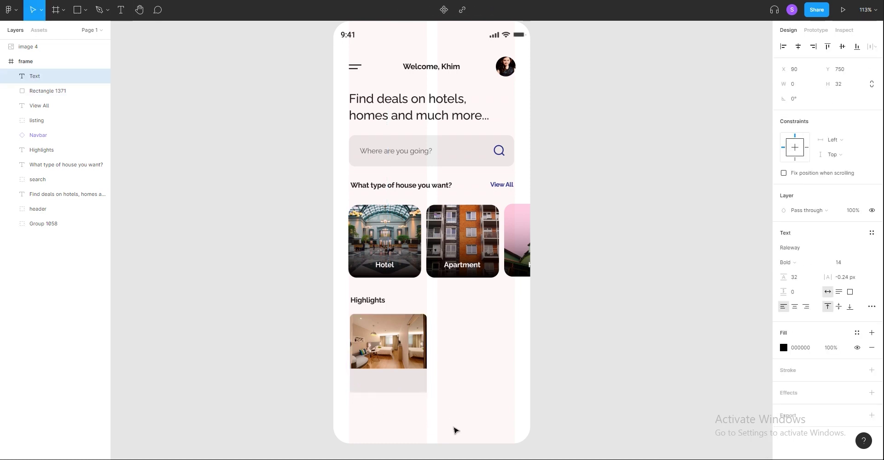
{"action": "type", "text": "Home with 3 flo"}
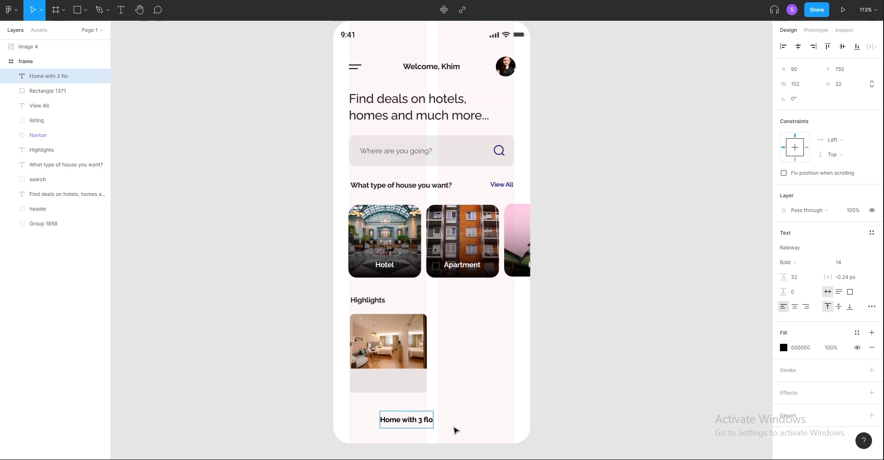
{"action": "type", "text": "rooms"}
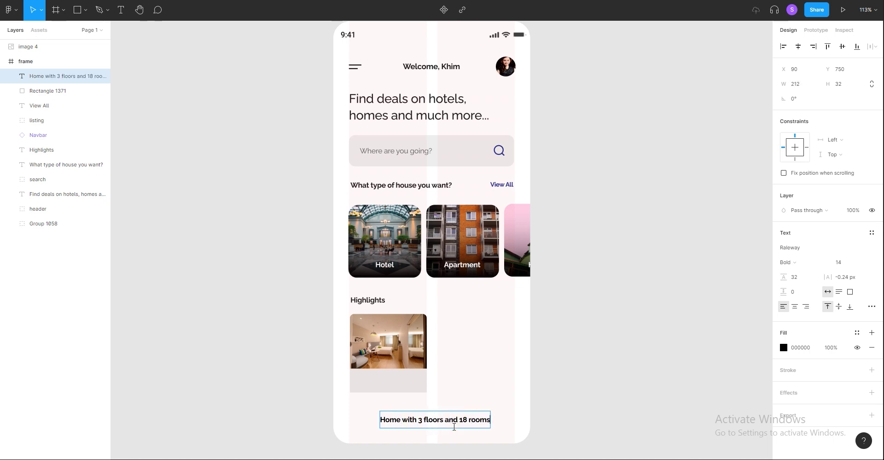
{"action": "type", "text": "bed"}
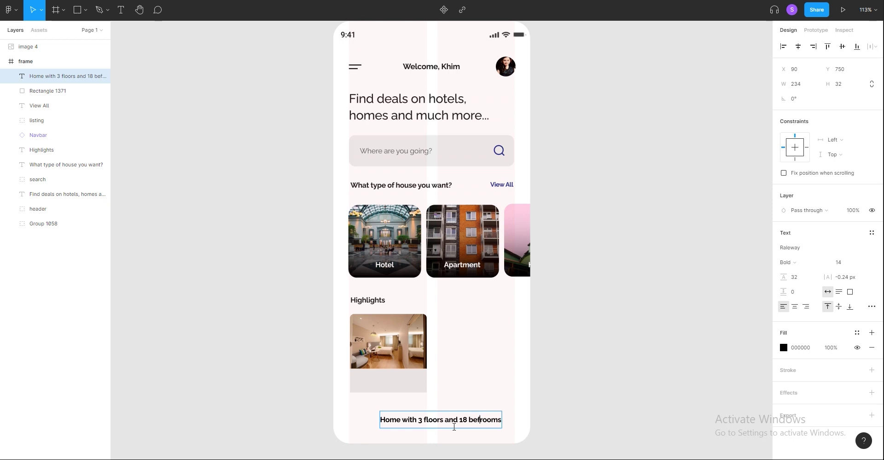
Step: Move the caption into the card under the image and set its line height to 18
{"action": "key", "text": "Escape"}
{"action": "key", "text": "Escape"}
{"action": "mouse_move", "coordinate": [463, 423]}
{"action": "left_mouse_down"}
{"action": "mouse_move", "coordinate": [438, 381]}
{"action": "mouse_move", "coordinate": [425, 393]}
{"action": "left_mouse_up"}
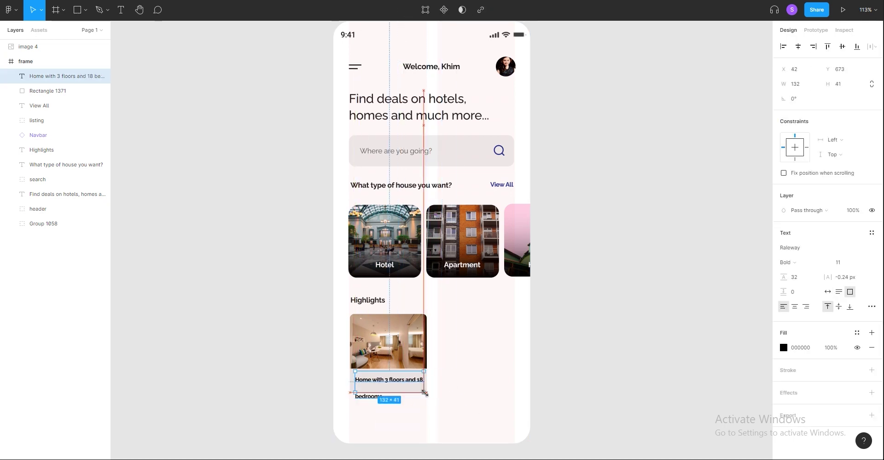
{"action": "left_click", "coordinate": [796, 277]}
{"action": "type", "text": "19"}
{"action": "key", "text": "Return"}
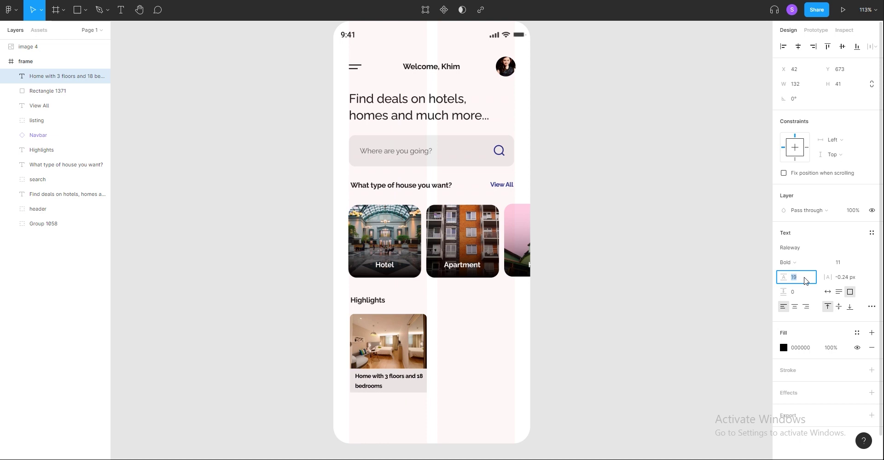
{"action": "key", "text": "Down"}
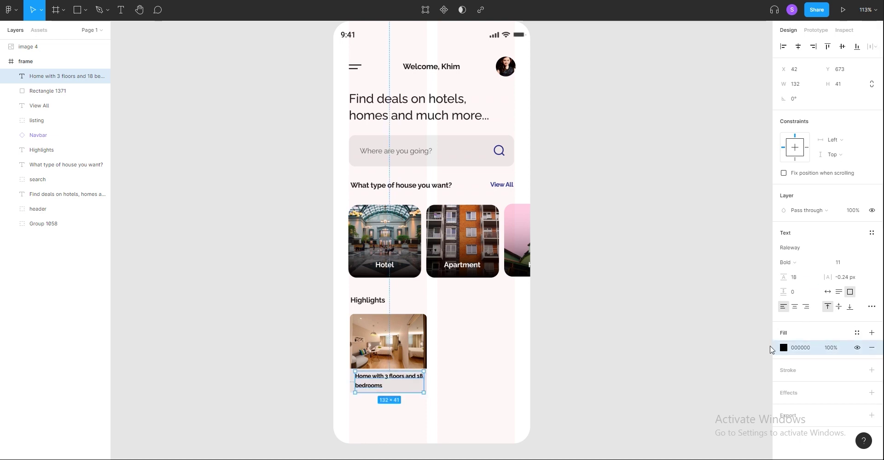
Step: Make the caption #484848 grey, fix its box at 132 px wide, and set it to Medium 12
{"action": "left_click", "coordinate": [783, 347]}
{"action": "left_click_drag", "start_coordinate": [665, 335], "coordinate": [647, 287]}
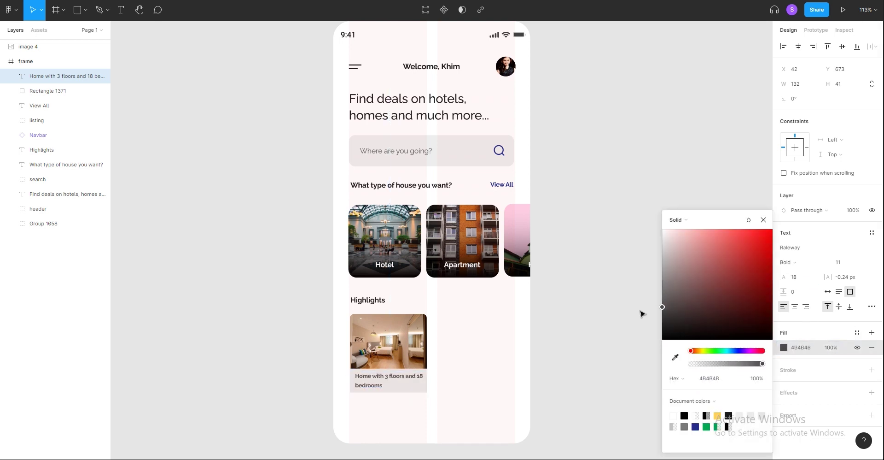
{"action": "left_click", "coordinate": [617, 337]}
{"action": "left_click", "coordinate": [409, 381]}
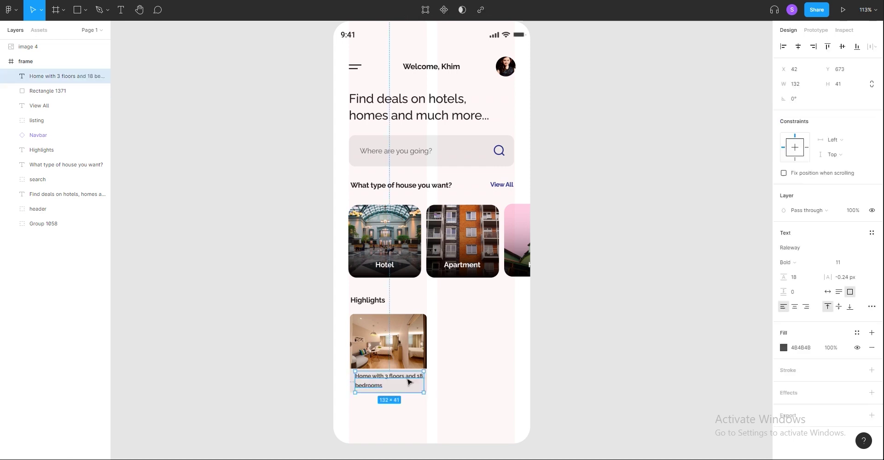
{"action": "left_click", "coordinate": [845, 261]}
{"action": "key", "text": "Escape"}
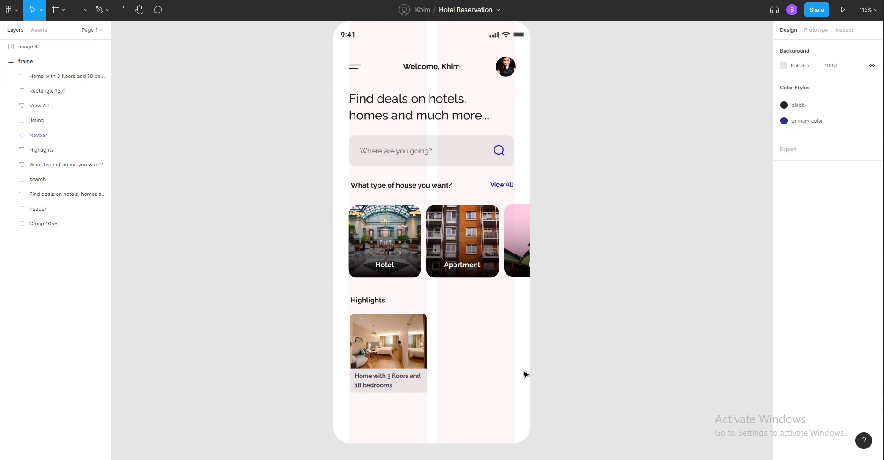
{"action": "left_click", "coordinate": [387, 381]}
{"action": "left_click", "coordinate": [792, 262]}
{"action": "key", "text": "Escape"}
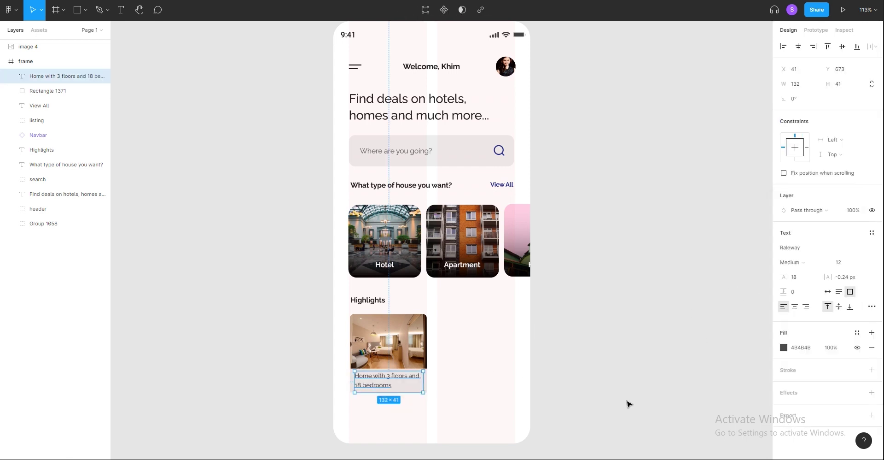
{"action": "left_click", "coordinate": [629, 404]}
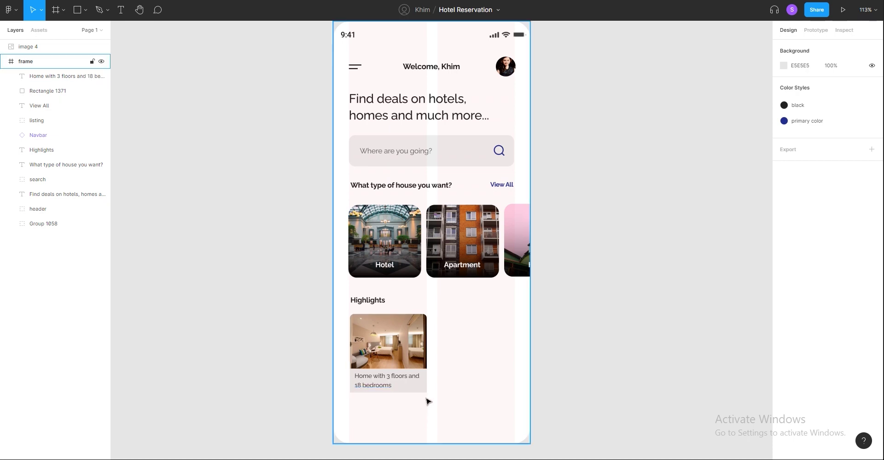
Step: Zoom in slightly and nudge the grey card base, Rectangle 1371, down
{"action": "scroll", "coordinate": [426, 401], "scroll_direction": "up", "scroll_amount": 2, "text": "ctrl"}
{"action": "scroll", "coordinate": [427, 401], "scroll_direction": "down", "scroll_amount": 1, "text": "ctrl"}
{"action": "scroll", "coordinate": [427, 401], "scroll_direction": "down", "scroll_amount": 1}
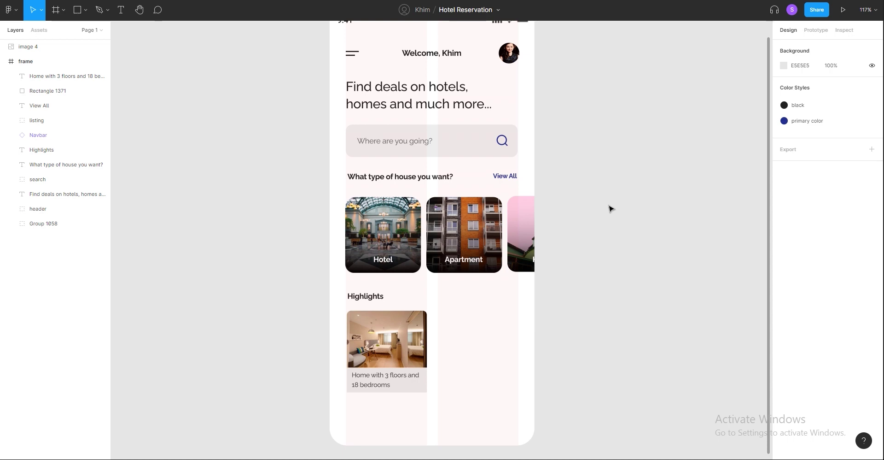
{"action": "left_click", "coordinate": [396, 330]}
{"action": "left_click", "coordinate": [501, 363]}
{"action": "scroll", "coordinate": [419, 397], "scroll_direction": "down", "scroll_amount": 1}
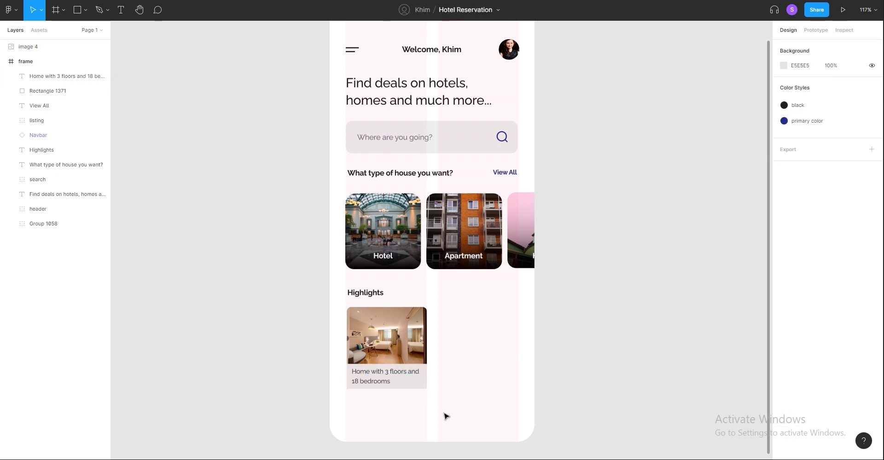
{"action": "left_click_drag", "start_coordinate": [369, 387], "coordinate": [354, 374]}
{"action": "key", "text": "Escape"}
Step: Narrow the caption to 122 px so it wraps after 'floors', and stretch the grey base to 155 px tall
{"action": "left_click", "coordinate": [369, 386]}
{"action": "left_click_drag", "start_coordinate": [423, 379], "coordinate": [421, 379]}
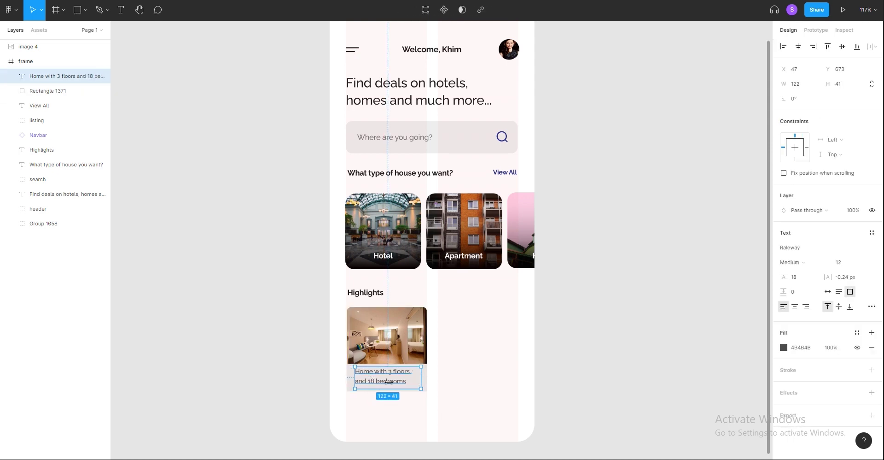
{"action": "left_click", "coordinate": [465, 406]}
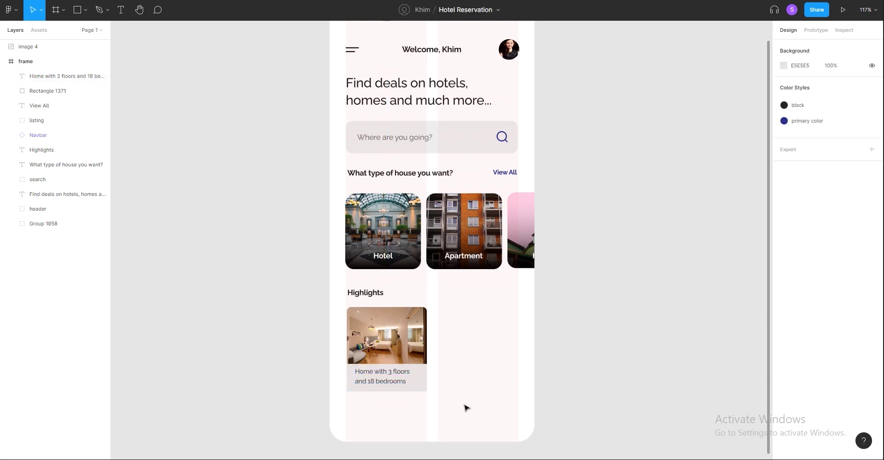
{"action": "left_click_drag", "start_coordinate": [416, 386], "coordinate": [647, 380]}
Step: Extend the Highlights image and copy the Hotel card's gradient overlay down to the Highlights area
{"action": "left_click", "coordinate": [396, 355]}
{"action": "left_click_drag", "start_coordinate": [389, 363], "coordinate": [414, 389]}
{"action": "key", "text": "Escape"}
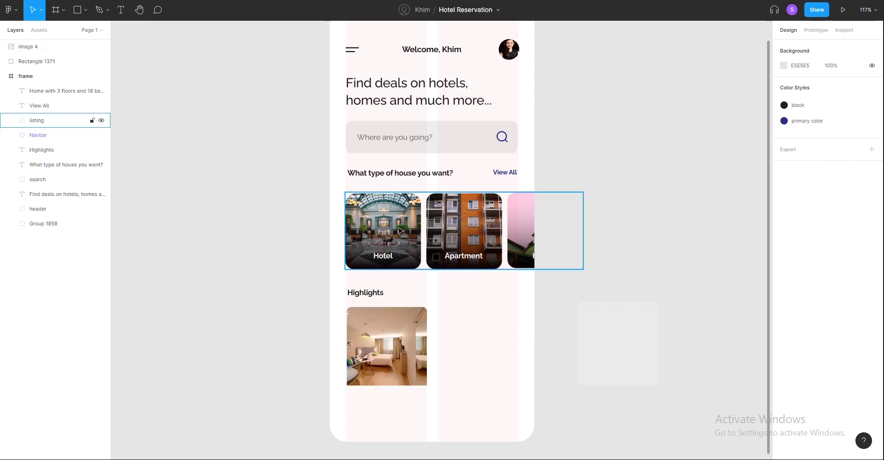
{"action": "double_click", "coordinate": [401, 231]}
{"action": "key", "text": "ctrl+c"}
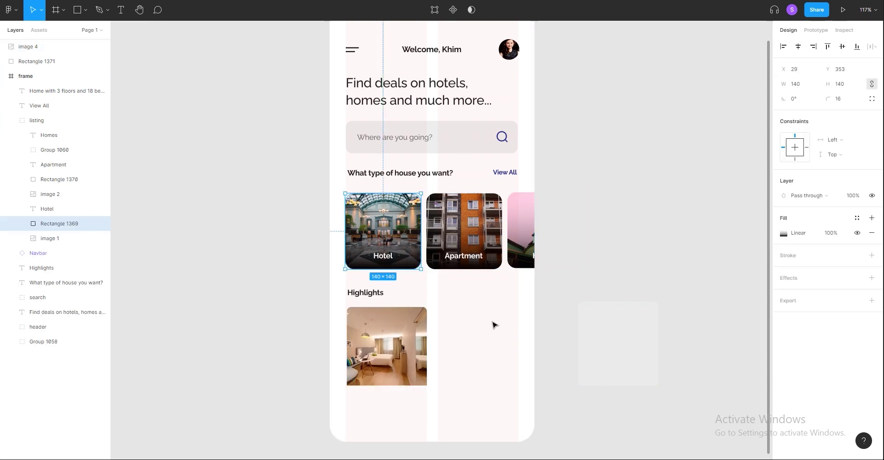
{"action": "left_click", "coordinate": [496, 340]}
{"action": "key", "text": "ctrl+v"}
{"action": "mouse_move", "coordinate": [386, 257]}
{"action": "left_mouse_down"}
{"action": "mouse_move", "coordinate": [424, 376]}
{"action": "mouse_move", "coordinate": [465, 367]}
{"action": "left_mouse_up"}
Step: Size the image and gradient to 148 px and move the image and grey base into the frame
{"action": "left_click", "coordinate": [414, 322]}
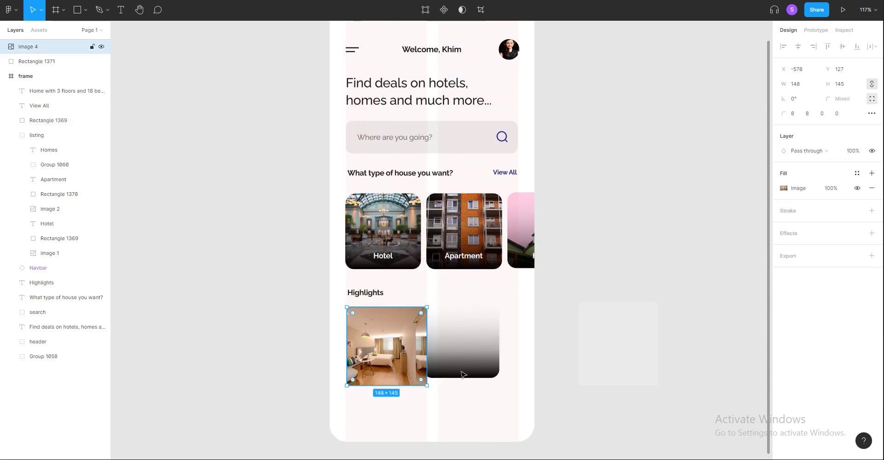
{"action": "left_click", "coordinate": [488, 354]}
{"action": "left_click", "coordinate": [371, 333]}
{"action": "left_click", "coordinate": [845, 88]}
{"action": "type", "text": "48"}
{"action": "key", "text": "Return"}
{"action": "key", "text": "Return"}
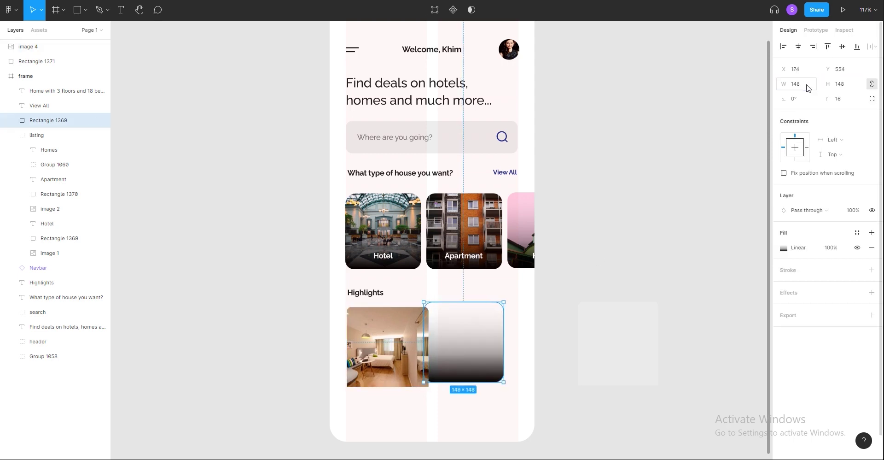
{"action": "key", "text": "bracketright"}
{"action": "left_click", "coordinate": [51, 63]}
{"action": "left_click", "coordinate": [46, 54], "text": "shift"}
{"action": "left_click_drag", "start_coordinate": [46, 58], "coordinate": [46, 85]}
Step: Slide the gradient overlay over the image and line the two up
{"action": "left_click", "coordinate": [592, 408]}
{"action": "double_click", "coordinate": [466, 341]}
{"action": "key", "text": "Escape"}
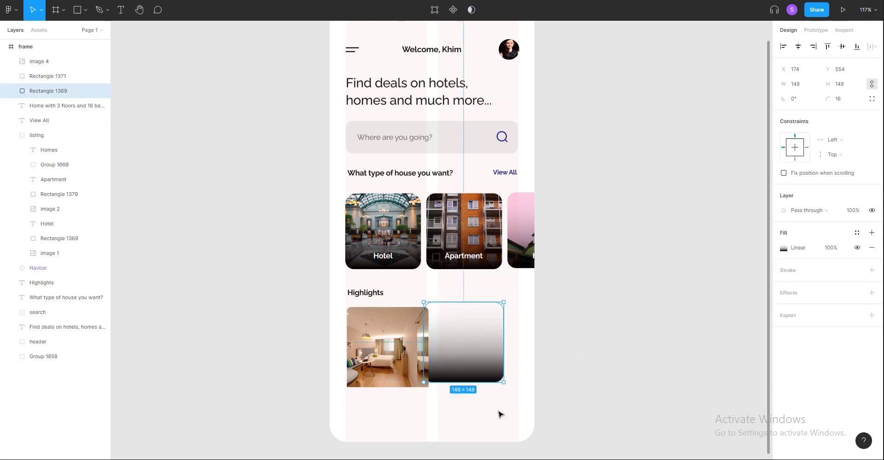
{"action": "left_click", "coordinate": [492, 395]}
{"action": "left_click_drag", "start_coordinate": [48, 91], "coordinate": [48, 57]}
{"action": "left_click_drag", "start_coordinate": [461, 341], "coordinate": [425, 345]}
{"action": "left_click", "coordinate": [366, 345]}
{"action": "left_click", "coordinate": [809, 113]}
{"action": "left_click", "coordinate": [477, 355]}
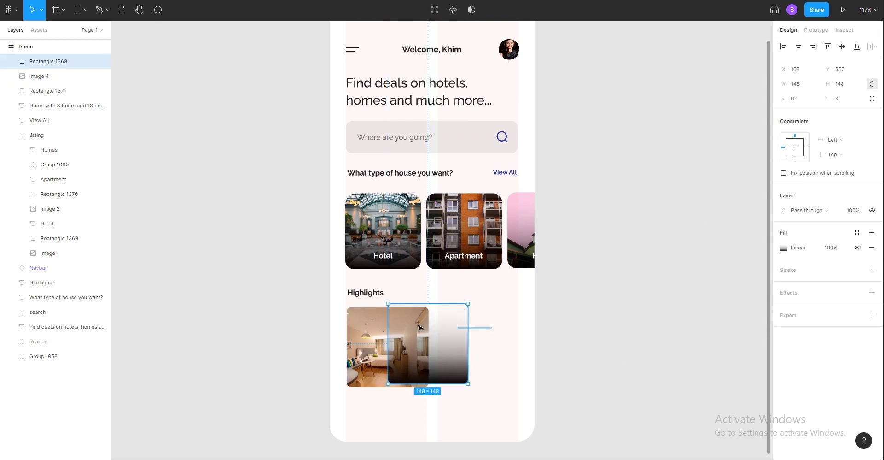
{"action": "left_click_drag", "start_coordinate": [418, 327], "coordinate": [438, 328]}
{"action": "left_click", "coordinate": [620, 329]}
Step: Bring the caption in front of the image and make its text white
{"action": "left_click", "coordinate": [385, 371]}
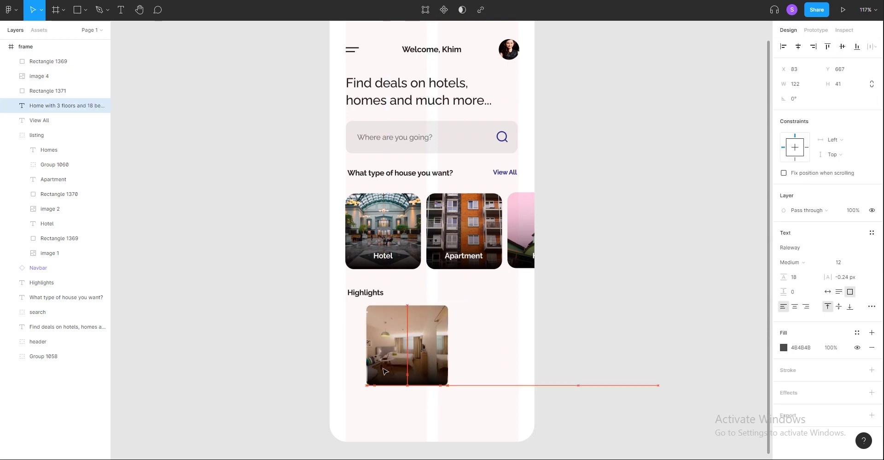
{"action": "key", "text": "ctrl+shift+]"}
{"action": "left_click", "coordinate": [783, 347]}
{"action": "left_click", "coordinate": [408, 389]}
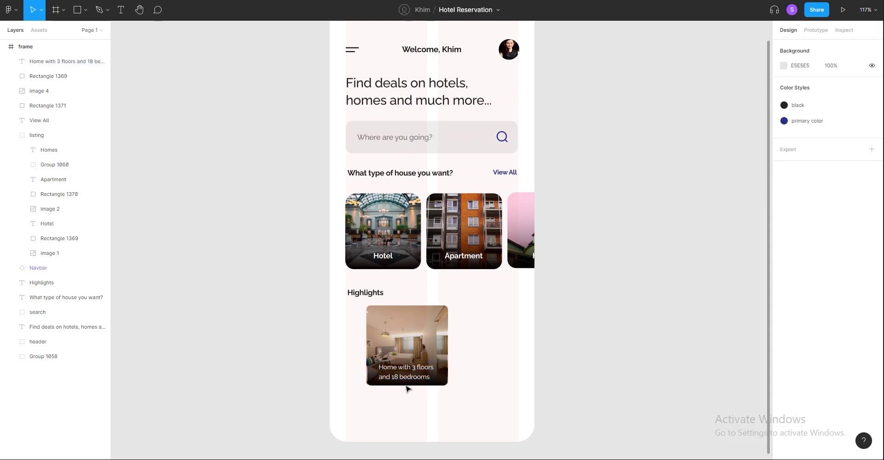
Step: Centre the caption on the photo and reposition the gradient overlay
{"action": "left_click_drag", "start_coordinate": [403, 370], "coordinate": [399, 370]}
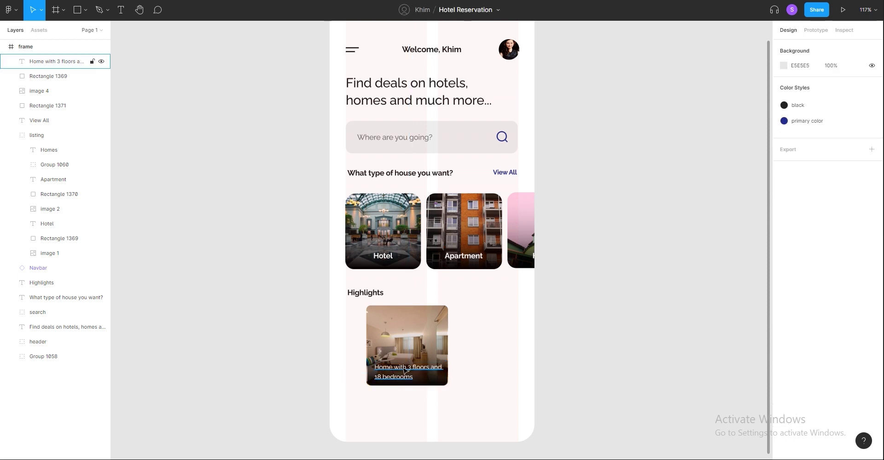
{"action": "left_click_drag", "start_coordinate": [479, 361], "coordinate": [415, 322]}
{"action": "left_click", "coordinate": [798, 46]}
{"action": "left_click", "coordinate": [493, 417]}
{"action": "key", "text": "ctrl+z"}
{"action": "left_click", "coordinate": [506, 392]}
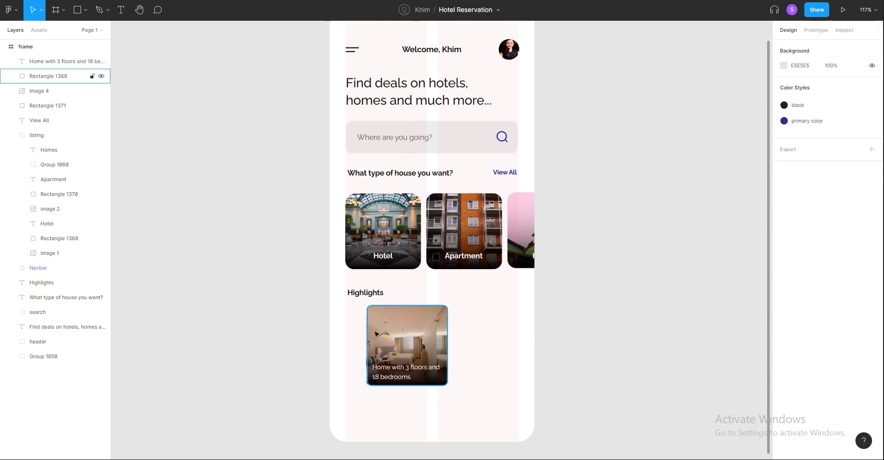
{"action": "left_click", "coordinate": [48, 76]}
{"action": "left_click_drag", "start_coordinate": [384, 335], "coordinate": [457, 335]}
Step: Align the card layers, undo an accidental move, and set the background rectangle height to 151
{"action": "left_click", "coordinate": [392, 328]}
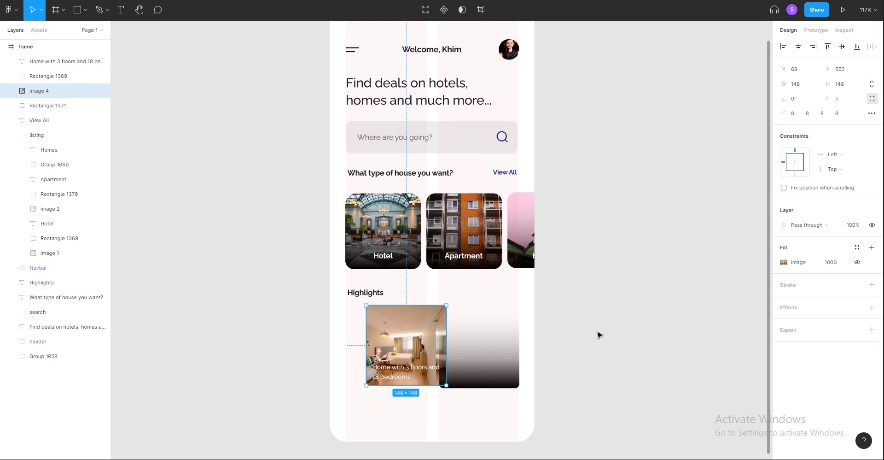
{"action": "left_click_drag", "start_coordinate": [600, 327], "coordinate": [391, 341]}
{"action": "left_click", "coordinate": [798, 46]}
{"action": "left_click", "coordinate": [559, 289]}
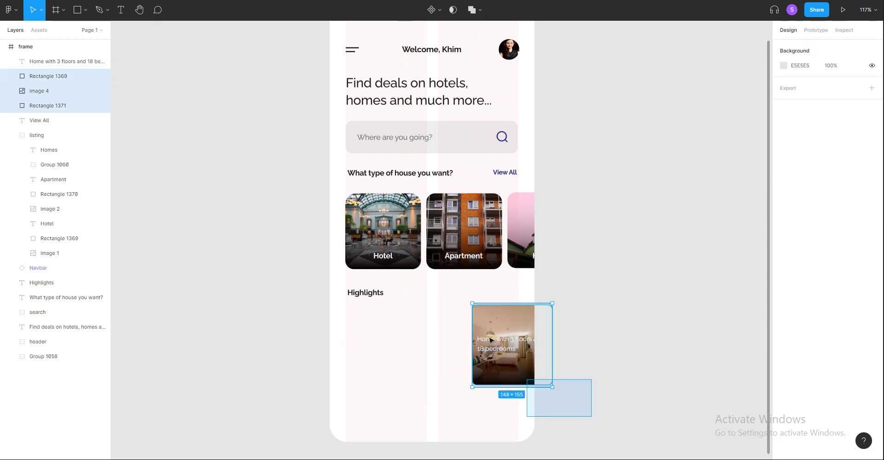
{"action": "key", "text": "ctrl+z"}
{"action": "key", "text": "Escape"}
{"action": "left_click", "coordinate": [424, 306]}
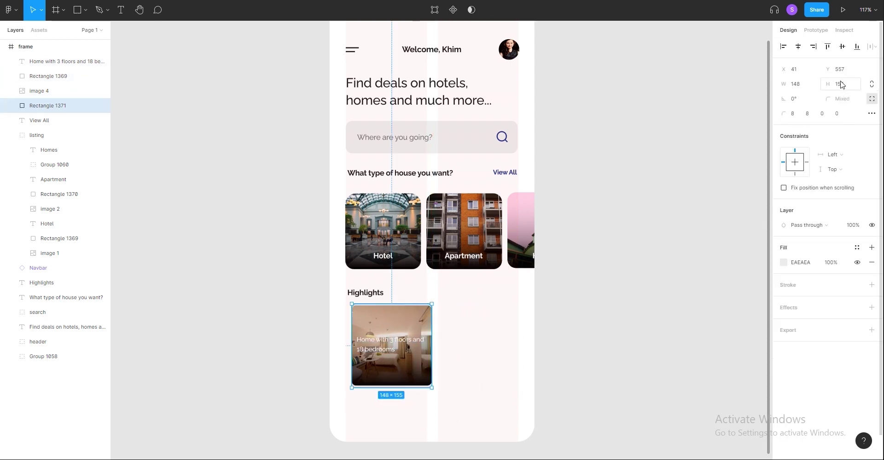
{"action": "type", "text": "151"}
{"action": "key", "text": "Return"}
Step: Nudge the card into place, shorten it to 148×128, and reposition the title near the bottom
{"action": "mouse_move", "coordinate": [464, 399]}
{"action": "left_mouse_down"}
{"action": "mouse_move", "coordinate": [419, 347]}
{"action": "mouse_move", "coordinate": [386, 371]}
{"action": "left_mouse_up"}
{"action": "left_click", "coordinate": [513, 359]}
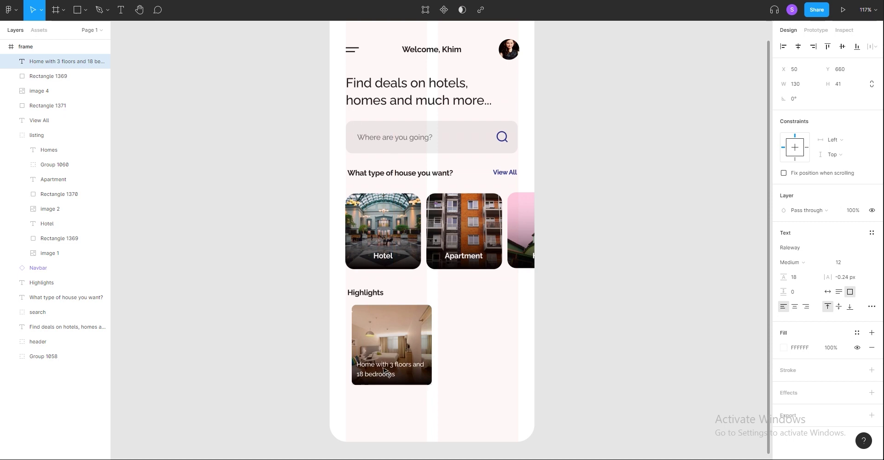
{"action": "left_click", "coordinate": [433, 412]}
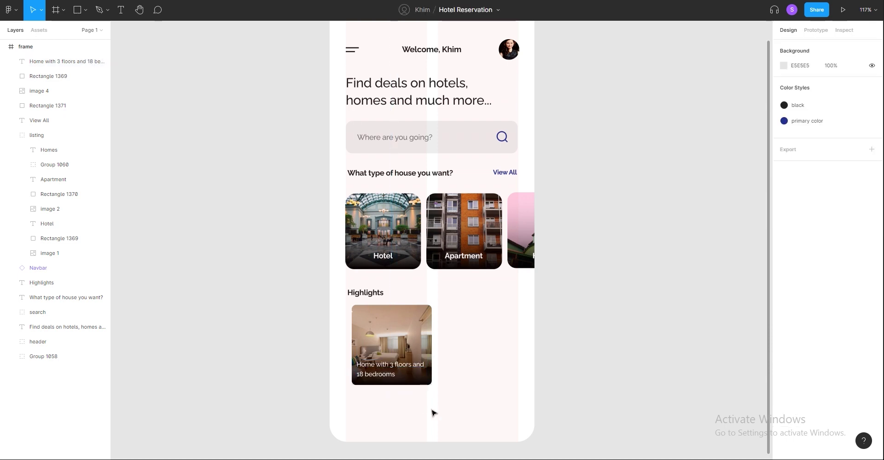
{"action": "left_click_drag", "start_coordinate": [438, 413], "coordinate": [398, 352]}
{"action": "left_click_drag", "start_coordinate": [399, 351], "coordinate": [395, 353]}
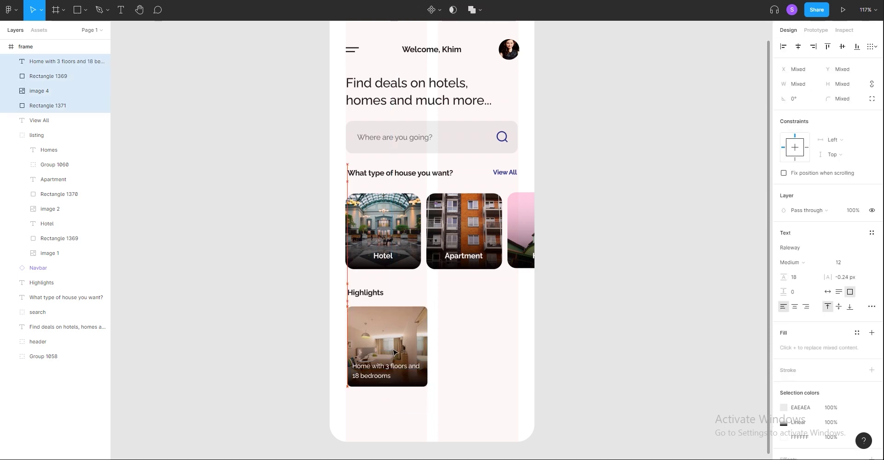
{"action": "left_click", "coordinate": [389, 390]}
{"action": "left_click_drag", "start_coordinate": [387, 386], "coordinate": [381, 356]}
{"action": "left_click", "coordinate": [397, 392]}
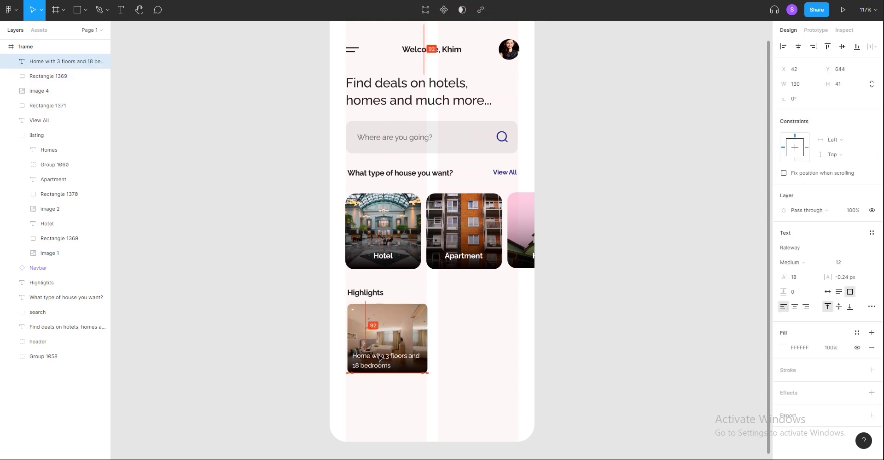
{"action": "left_click", "coordinate": [424, 398]}
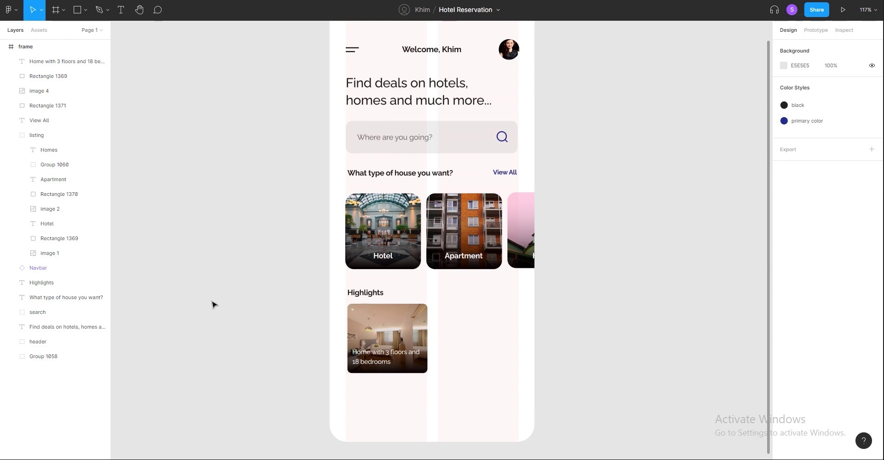
Step: Launch the Iconify plugin and drag bed and building icons onto the canvas
{"action": "left_click", "coordinate": [19, 16]}
{"action": "mouse_move", "coordinate": [29, 136]}
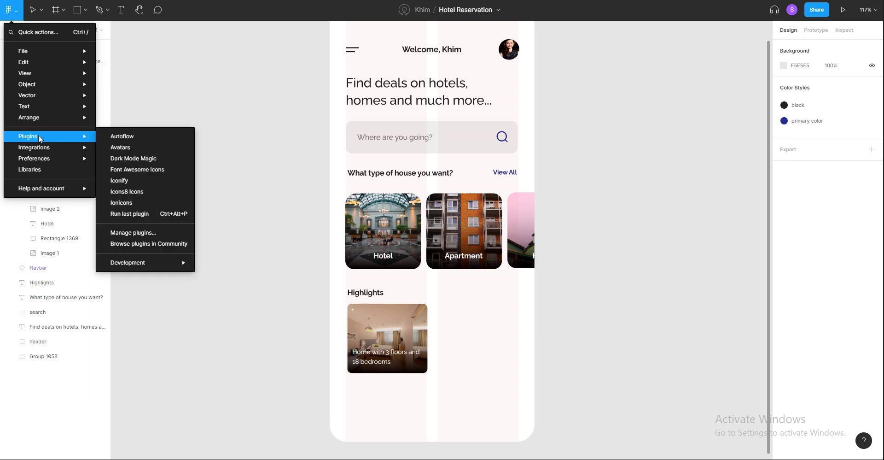
{"action": "left_click", "coordinate": [132, 180]}
{"action": "type", "text": "bed"}
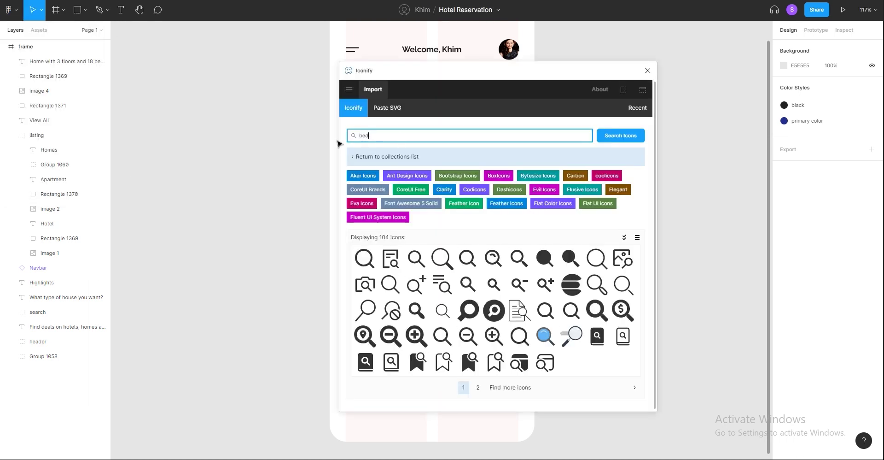
{"action": "left_click_drag", "start_coordinate": [365, 286], "coordinate": [265, 284]}
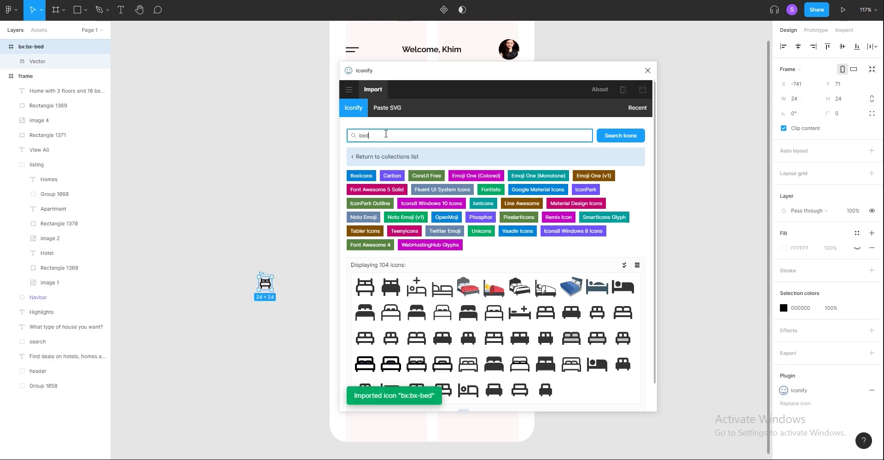
{"action": "type", "text": "floor"}
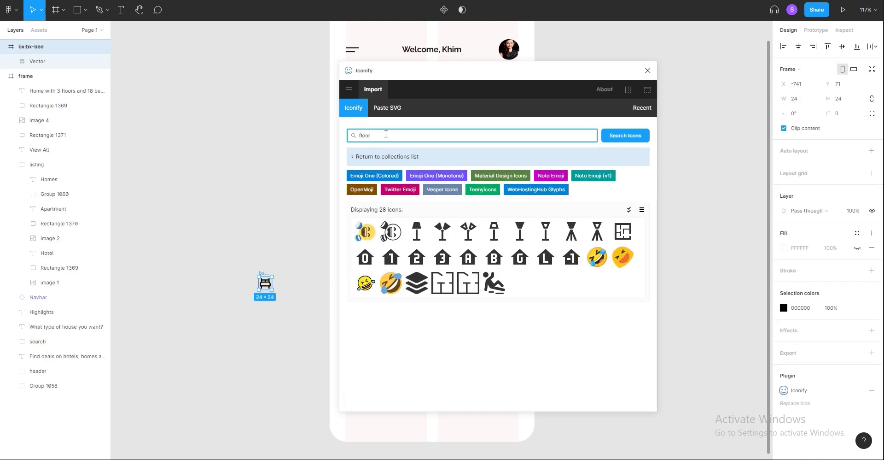
{"action": "type", "text": "house"}
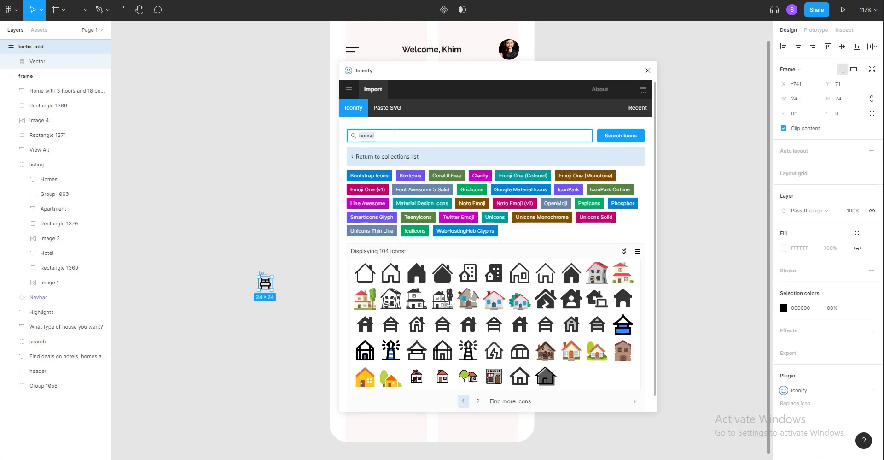
{"action": "type", "text": "building"}
{"action": "left_click_drag", "start_coordinate": [365, 244], "coordinate": [272, 252]}
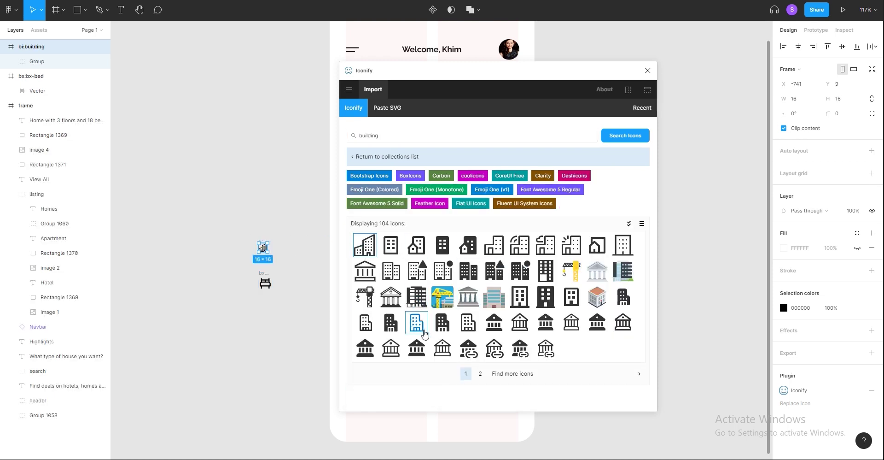
{"action": "left_click_drag", "start_coordinate": [465, 330], "coordinate": [275, 330]}
Step: Add a home icon, delete the extra building icon, close Iconify, and place home under the card
{"action": "left_click", "coordinate": [397, 136]}
{"action": "type", "text": "home"}
{"action": "key", "text": "Return"}
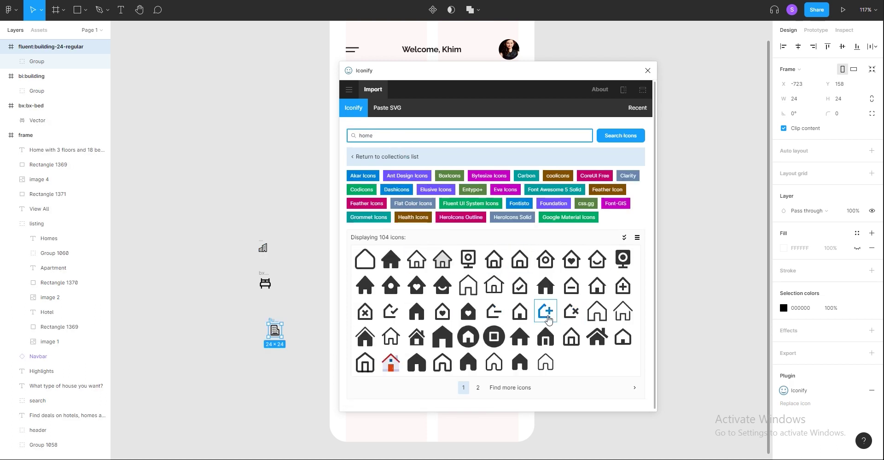
{"action": "left_click_drag", "start_coordinate": [519, 259], "coordinate": [289, 228]}
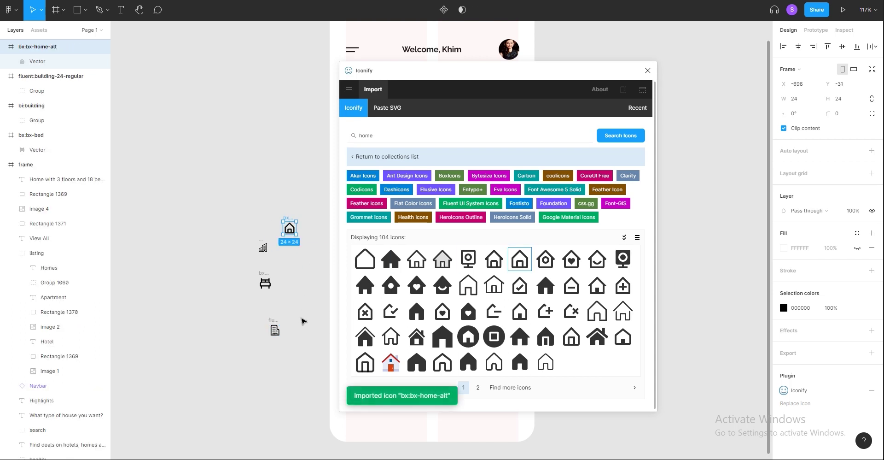
{"action": "left_click", "coordinate": [262, 248]}
{"action": "left_click", "coordinate": [263, 248]}
{"action": "key", "text": "Delete"}
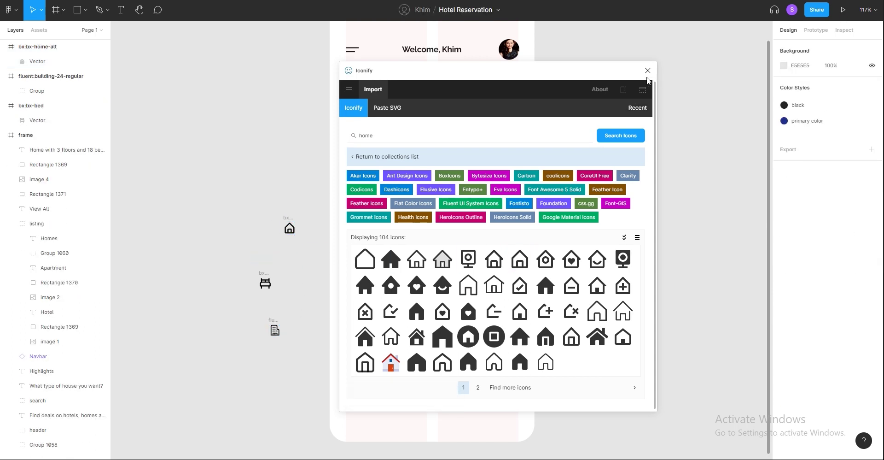
{"action": "left_click", "coordinate": [648, 71]}
{"action": "left_click_drag", "start_coordinate": [287, 223], "coordinate": [359, 385]}
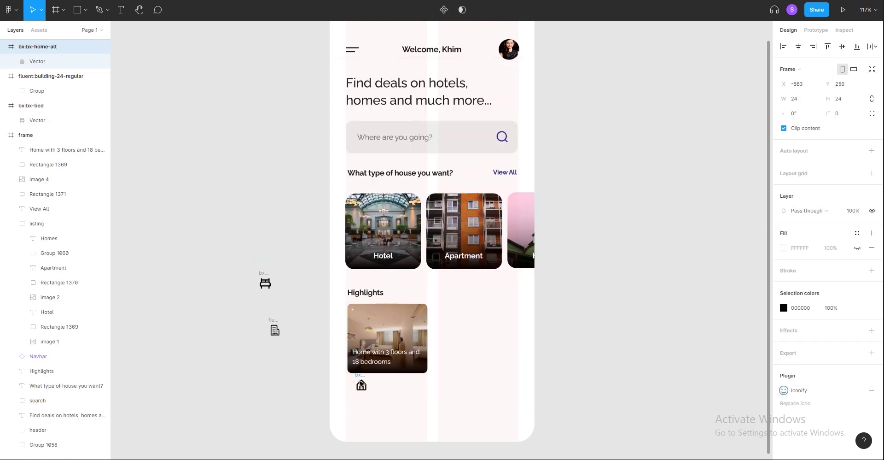
Step: Line up the bed, building and home icons under the card, evenly spaced and coloured grey
{"action": "left_click_drag", "start_coordinate": [266, 282], "coordinate": [382, 386]}
{"action": "left_click_drag", "start_coordinate": [275, 330], "coordinate": [417, 390]}
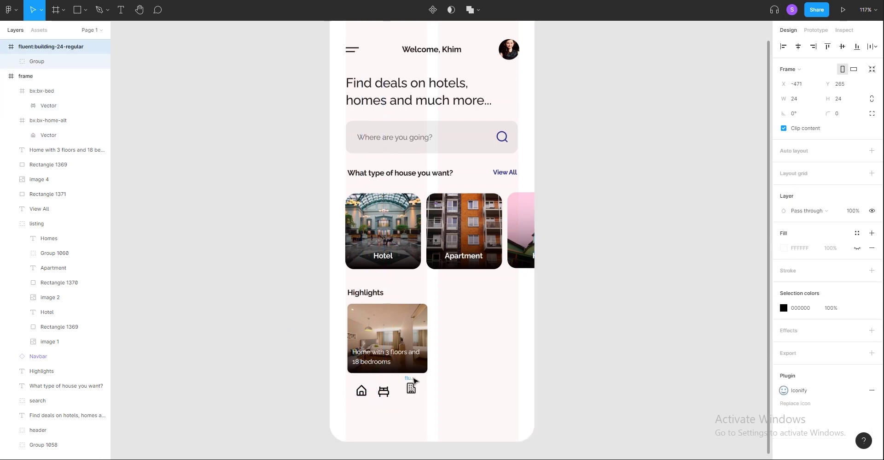
{"action": "mouse_move", "coordinate": [362, 391]}
{"action": "left_mouse_down"}
{"action": "mouse_move", "coordinate": [443, 392]}
{"action": "mouse_move", "coordinate": [377, 389]}
{"action": "left_mouse_up"}
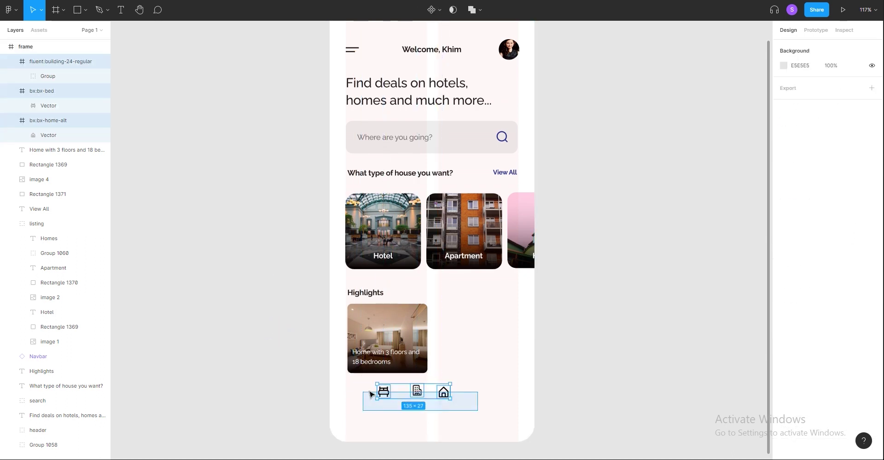
{"action": "left_click", "coordinate": [873, 47]}
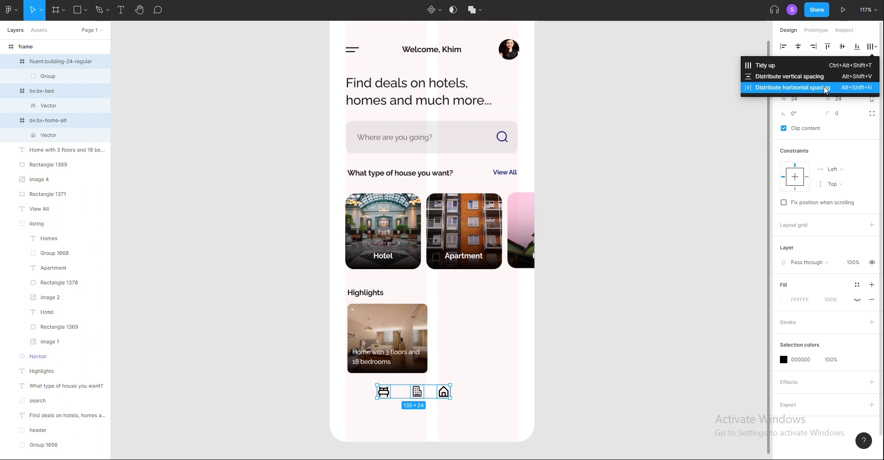
{"action": "left_click", "coordinate": [755, 74]}
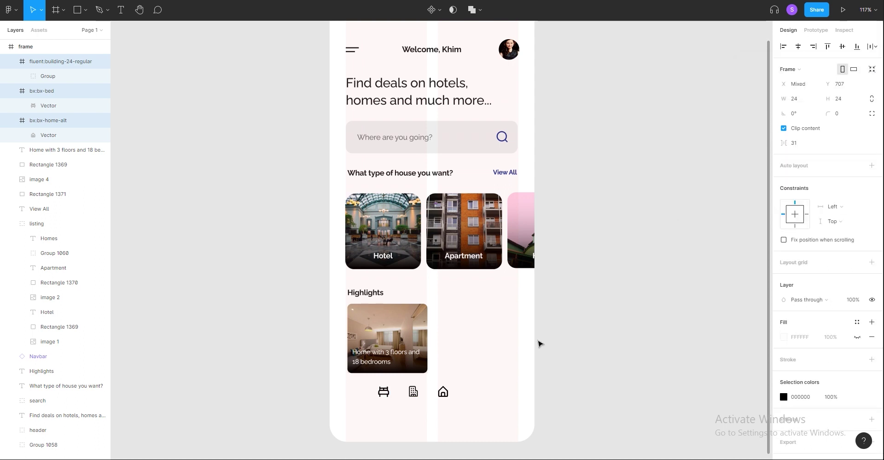
{"action": "left_click", "coordinate": [784, 397]}
{"action": "left_click", "coordinate": [661, 276]}
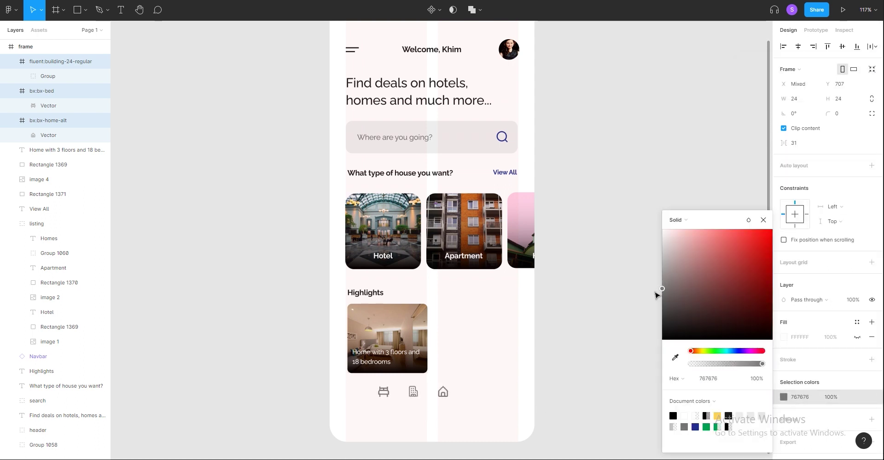
{"action": "left_click", "coordinate": [469, 410]}
Step: Shift the icon row left, shrink the icons to about 22 px, and re-space them evenly
{"action": "left_click_drag", "start_coordinate": [469, 405], "coordinate": [362, 387]}
{"action": "left_click_drag", "start_coordinate": [427, 391], "coordinate": [350, 379]}
{"action": "left_click", "coordinate": [872, 46]}
{"action": "left_click", "coordinate": [806, 88]}
{"action": "left_click", "coordinate": [559, 389]}
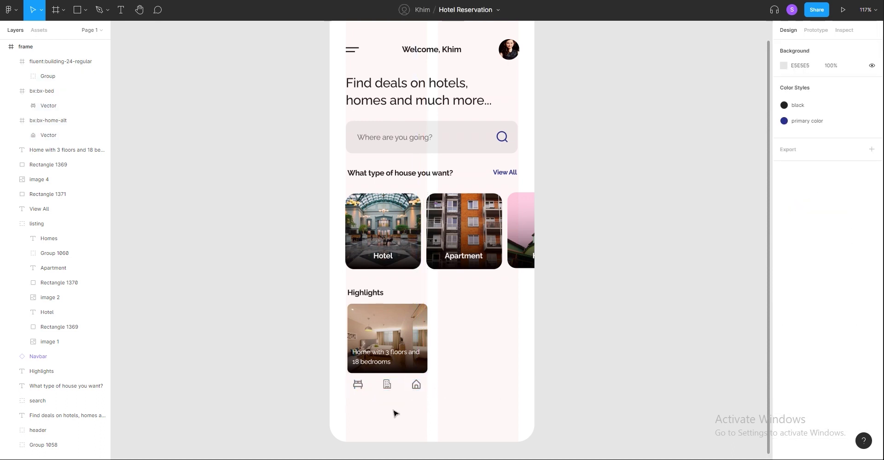
Step: Add a size 9 '10 bedroom' label beneath the bed icon
{"action": "key", "text": "t"}
{"action": "left_click", "coordinate": [358, 401]}
{"action": "type", "text": "10 bedr"}
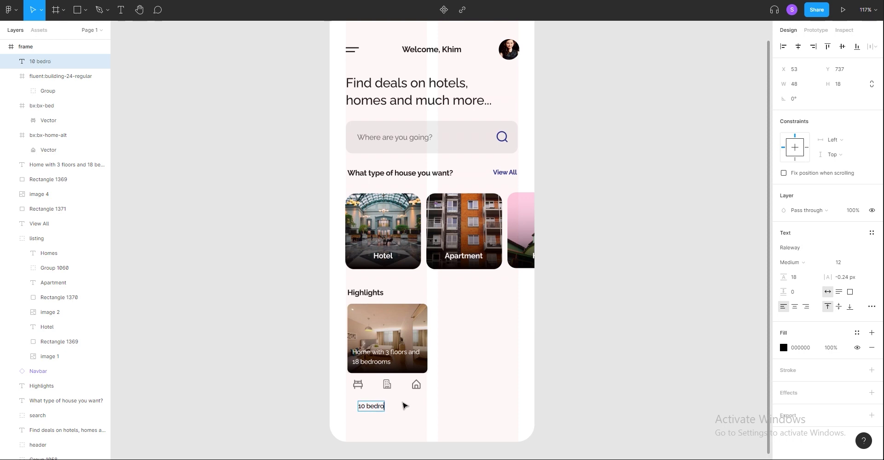
{"action": "type", "text": "om"}
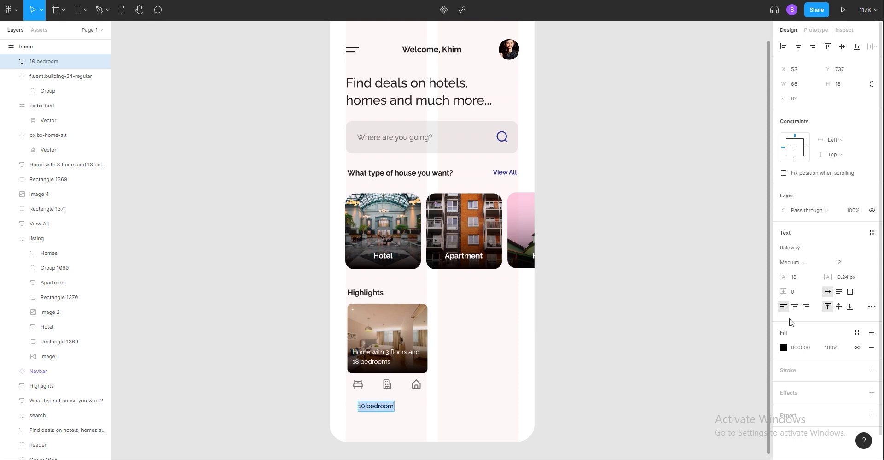
{"action": "type", "text": "8"}
{"action": "key", "text": "Return"}
{"action": "type", "text": "9"}
{"action": "key", "text": "Return"}
{"action": "mouse_move", "coordinate": [371, 407]}
{"action": "left_mouse_down"}
{"action": "mouse_move", "coordinate": [358, 397]}
{"action": "mouse_move", "coordinate": [414, 397]}
{"action": "left_mouse_up"}
Step: Create the '2 floor' and '100 sq. ft' labels from duplicates of the first label
{"action": "key", "text": "Escape"}
{"action": "double_click", "coordinate": [414, 398]}
{"action": "type", "text": "100 sq. ft"}
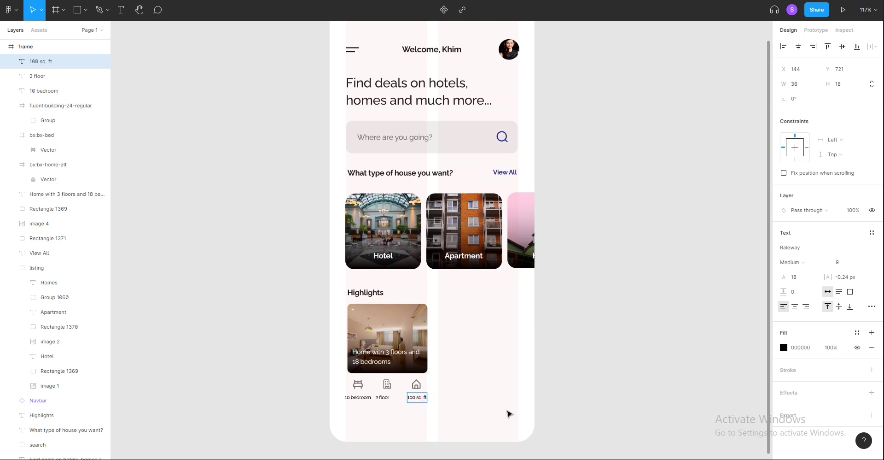
{"action": "left_click", "coordinate": [449, 416]}
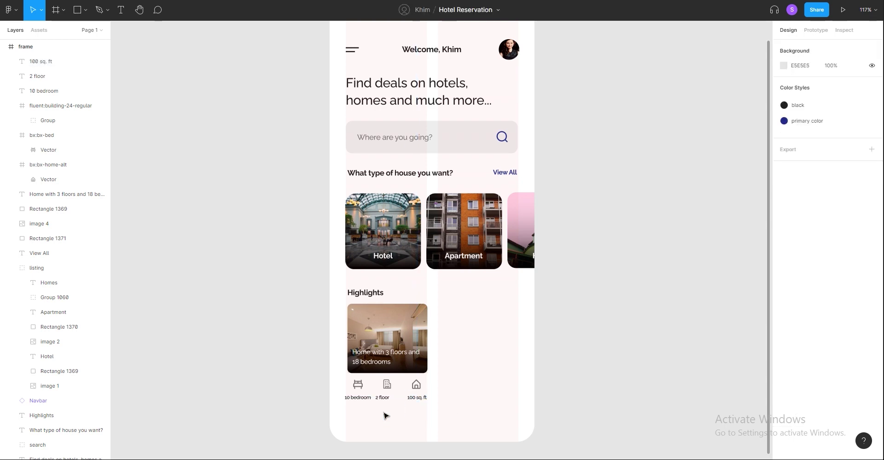
{"action": "left_click", "coordinate": [383, 397]}
{"action": "left_click_drag", "start_coordinate": [435, 407], "coordinate": [343, 391]}
Step: Centre each of the three labels beneath its icon
{"action": "left_click", "coordinate": [643, 383]}
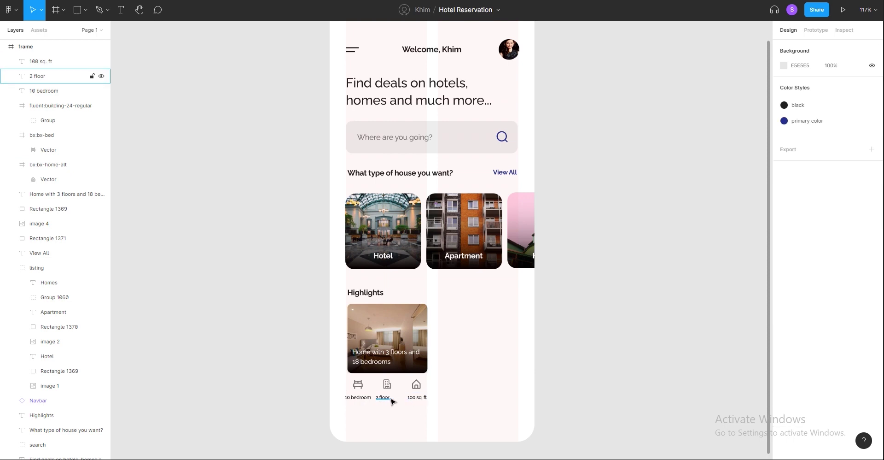
{"action": "left_click_drag", "start_coordinate": [394, 401], "coordinate": [363, 401]}
{"action": "left_click", "coordinate": [371, 405]}
{"action": "left_click_drag", "start_coordinate": [444, 407], "coordinate": [345, 393]}
{"action": "left_click", "coordinate": [857, 332]}
{"action": "left_click", "coordinate": [515, 409]}
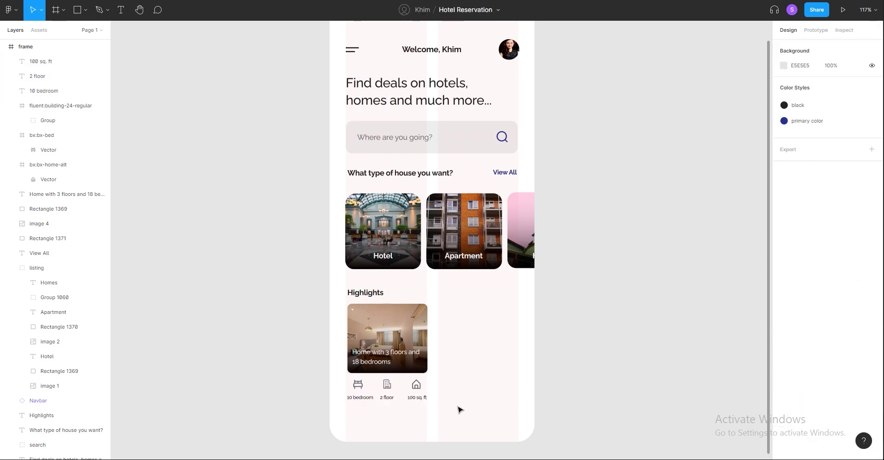
{"action": "scroll", "coordinate": [514, 409], "scroll_direction": "down", "scroll_amount": 2}
{"action": "left_click_drag", "start_coordinate": [449, 376], "coordinate": [345, 341]}
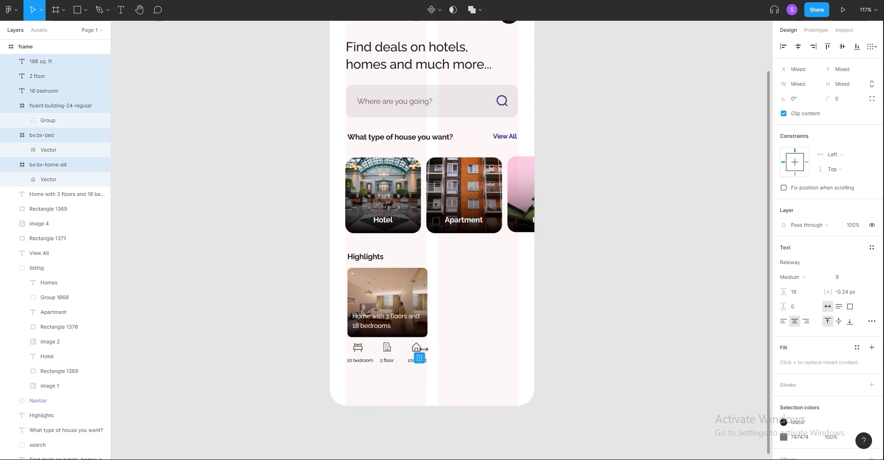
Step: Select and inspect the Highlights card's background rectangle
{"action": "scroll", "coordinate": [422, 348], "scroll_direction": "up", "scroll_amount": 2}
{"action": "left_click", "coordinate": [501, 379]}
{"action": "left_click", "coordinate": [365, 289]}
{"action": "left_click", "coordinate": [387, 322]}
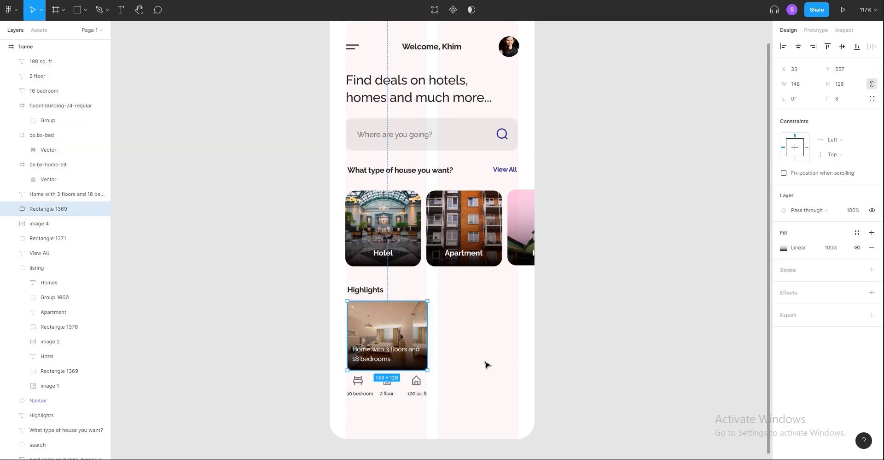
{"action": "left_click", "coordinate": [488, 365]}
{"action": "scroll", "coordinate": [486, 363], "scroll_direction": "up", "scroll_amount": 1}
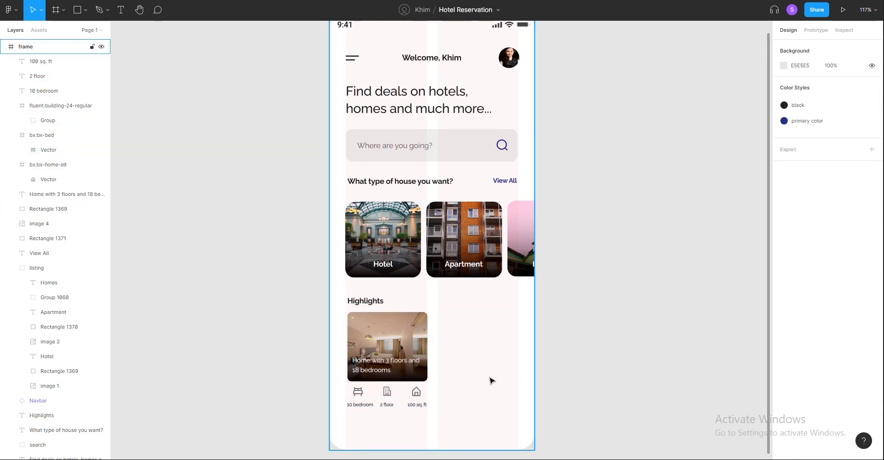
{"action": "scroll", "coordinate": [491, 380], "scroll_direction": "up", "scroll_amount": 1}
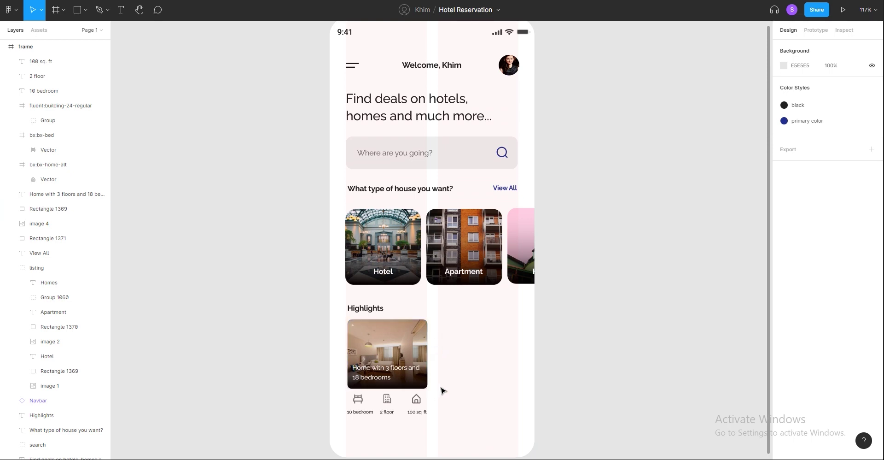
Step: Narrow the Highlights card title to 121 wide so it wraps onto shorter lines
{"action": "left_click", "coordinate": [395, 371]}
{"action": "left_click", "coordinate": [451, 386]}
{"action": "left_click", "coordinate": [422, 372]}
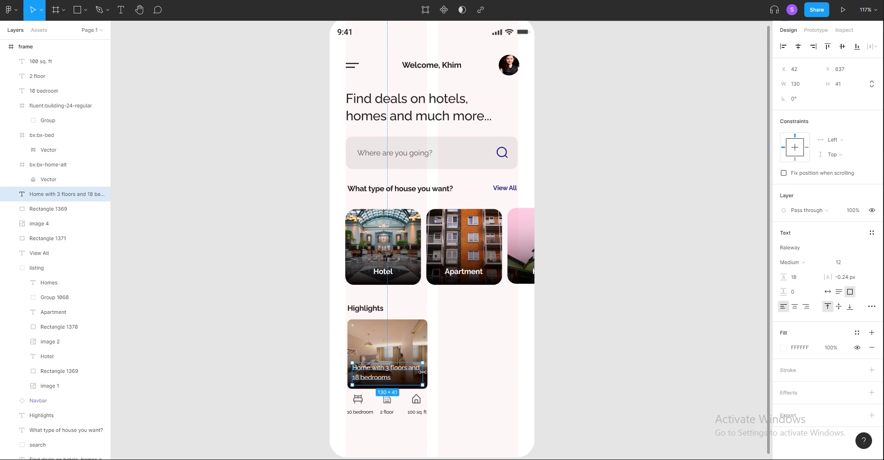
{"action": "left_click", "coordinate": [451, 375]}
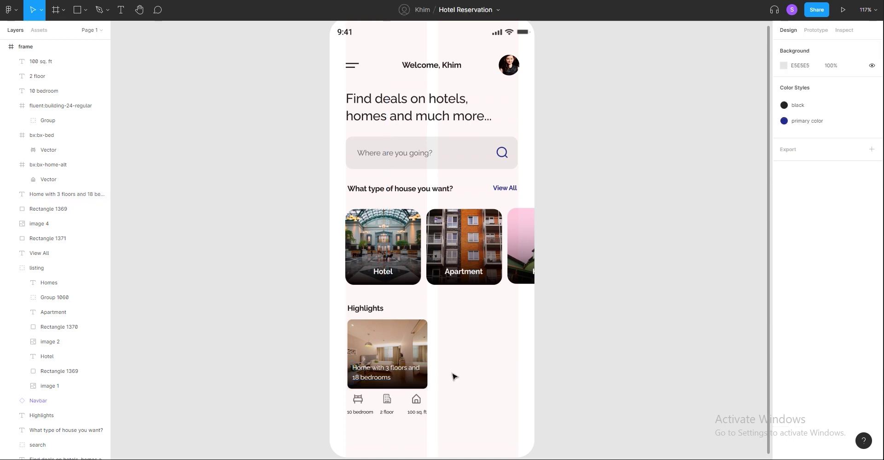
{"action": "left_click", "coordinate": [413, 371]}
{"action": "left_click_drag", "start_coordinate": [413, 371], "coordinate": [421, 361]}
Step: Draw a grey 159 × 162 rectangle covering the Highlights card
{"action": "left_click", "coordinate": [444, 376]}
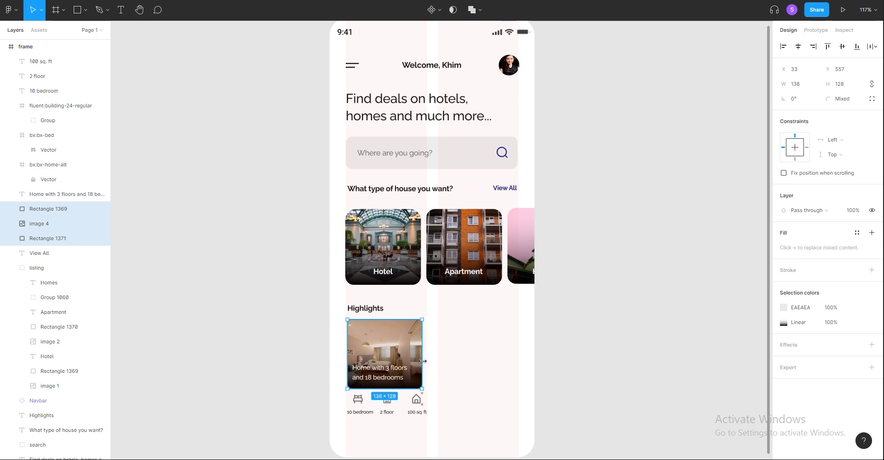
{"action": "left_click", "coordinate": [474, 384]}
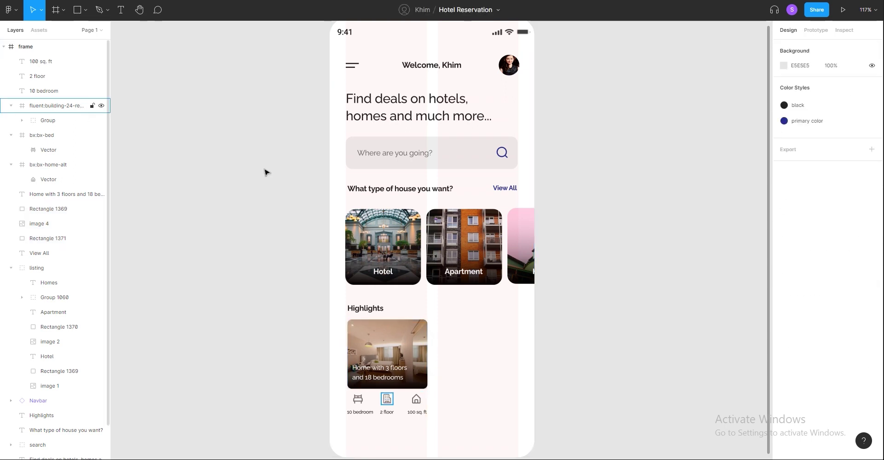
{"action": "left_click", "coordinate": [78, 9]}
{"action": "left_click_drag", "start_coordinate": [346, 319], "coordinate": [431, 421]}
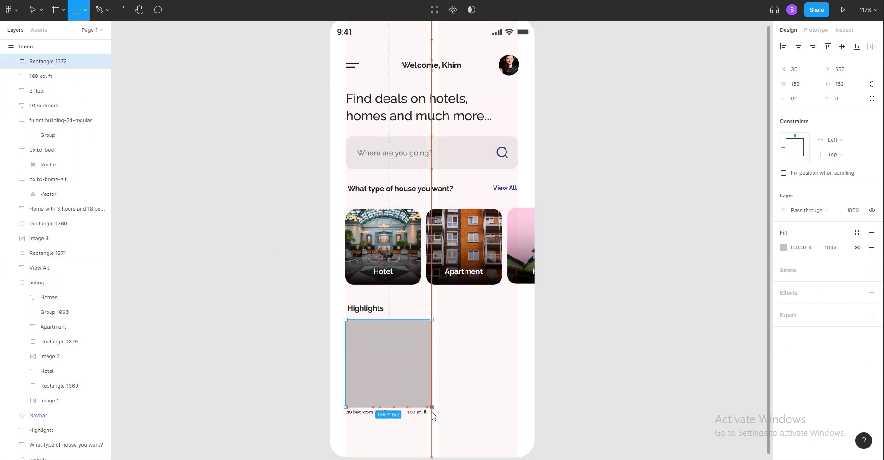
Step: Send the new rectangle behind the card and resize it to 148 × 189
{"action": "key", "text": "ctrl+shift+bracketleft"}
{"action": "left_click", "coordinate": [465, 411]}
{"action": "left_click", "coordinate": [430, 391]}
{"action": "left_click_drag", "start_coordinate": [431, 391], "coordinate": [427, 391]}
{"action": "left_click_drag", "start_coordinate": [347, 388], "coordinate": [348, 388]}
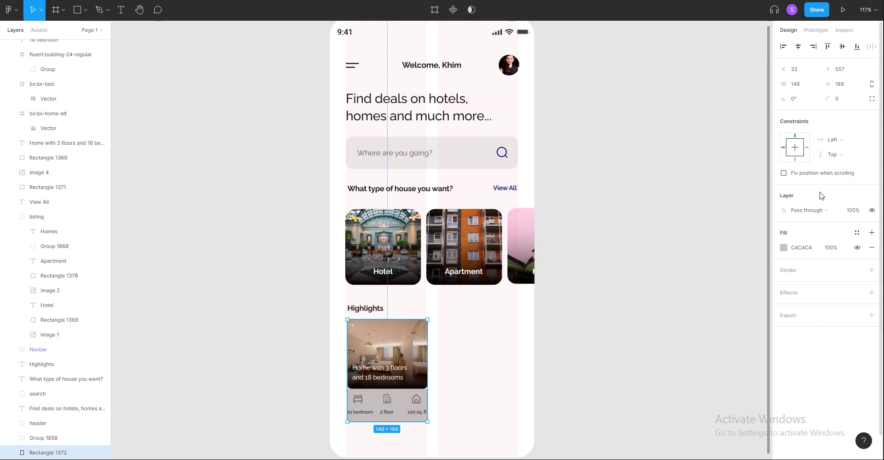
Step: Set all four independent corner radii of the rectangle to 8
{"action": "left_click", "coordinate": [872, 98]}
{"action": "type", "text": "8"}
{"action": "key", "text": "Tab"}
{"action": "type", "text": "8"}
{"action": "key", "text": "Return"}
{"action": "key", "text": "Tab"}
{"action": "type", "text": "8"}
{"action": "key", "text": "Return"}
{"action": "left_click", "coordinate": [473, 430]}
{"action": "left_click", "coordinate": [422, 419]}
Step: Fill the rectangle with EBEBEB and add a thin 1 px DDDDDD border
{"action": "left_click", "coordinate": [783, 262]}
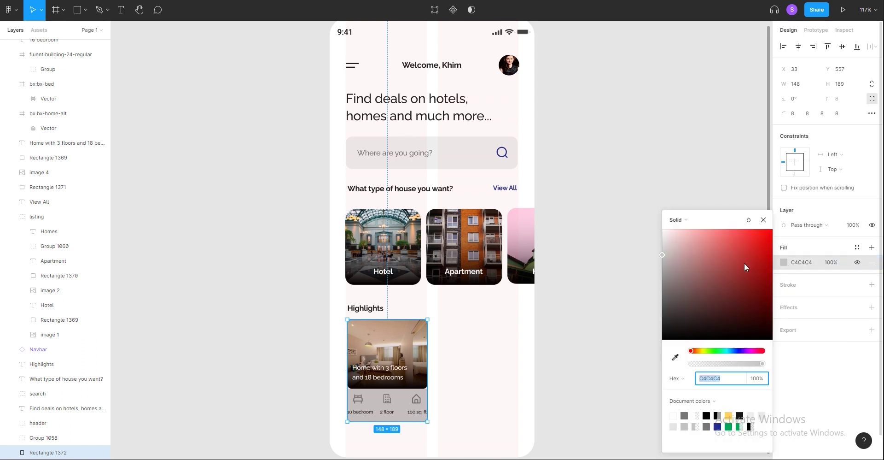
{"action": "type", "text": "EBEBEB"}
{"action": "key", "text": "Return"}
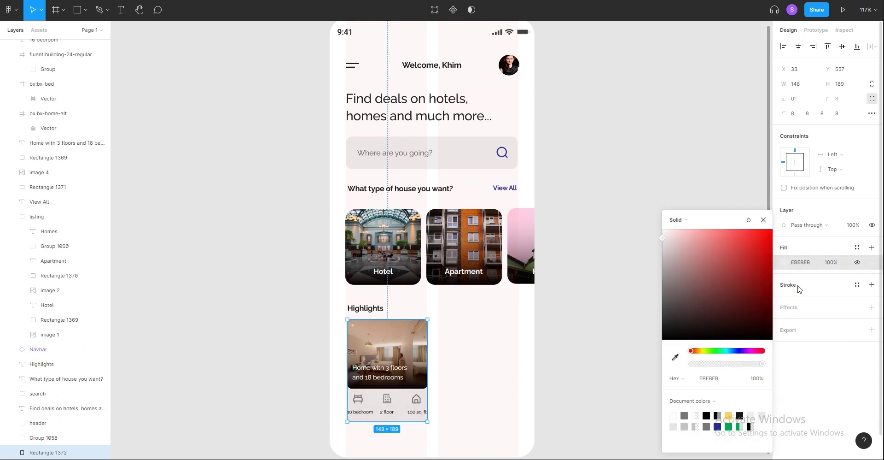
{"action": "left_click", "coordinate": [789, 285]}
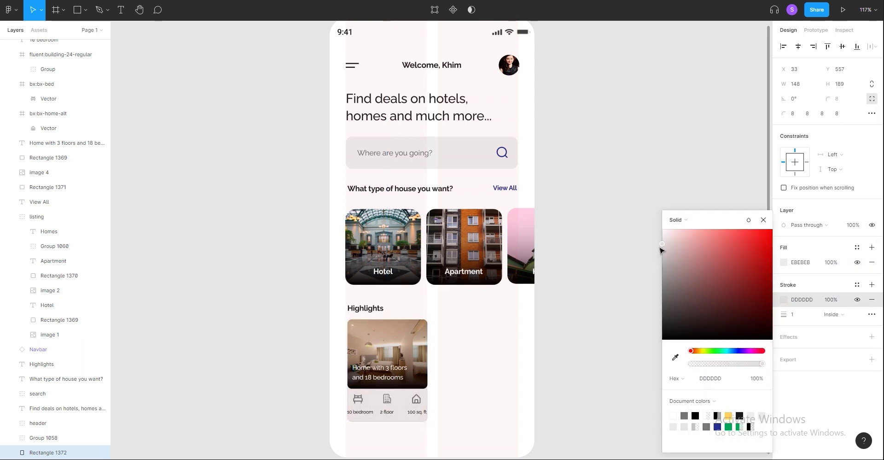
{"action": "left_click", "coordinate": [474, 451]}
Step: Select the 10 bedroom label and the card background to check their placement
{"action": "left_click", "coordinate": [362, 404]}
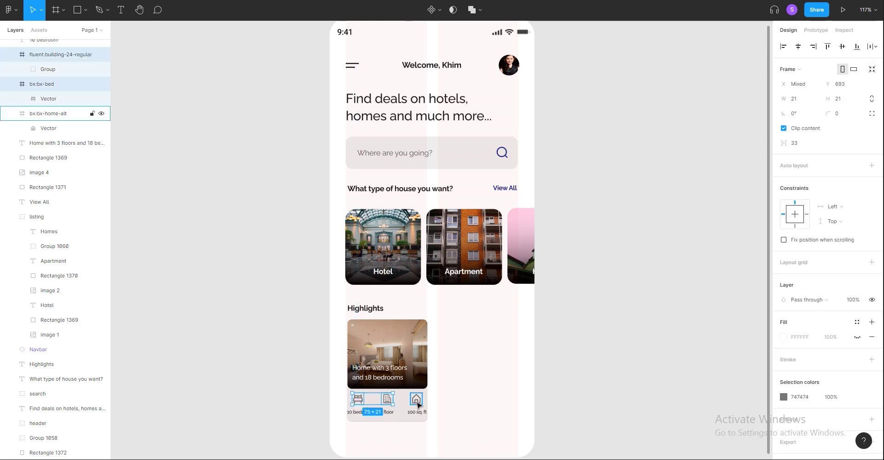
{"action": "left_click", "coordinate": [371, 414]}
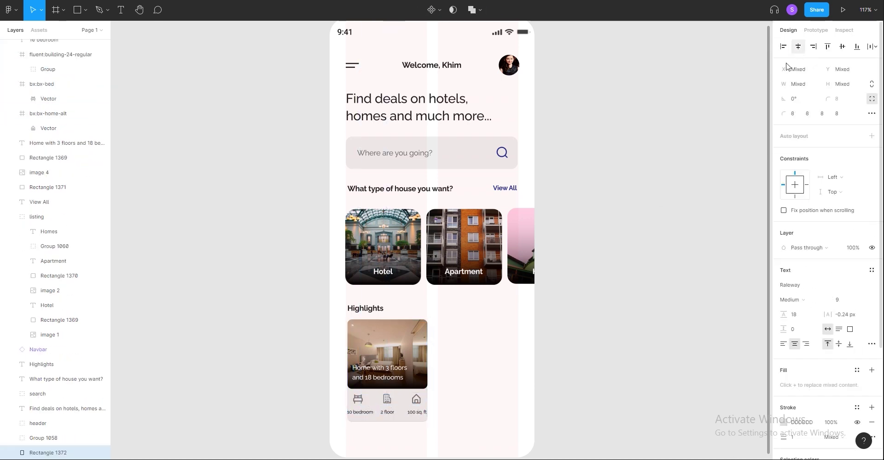
{"action": "left_click", "coordinate": [387, 399]}
{"action": "left_click", "coordinate": [422, 402], "text": "shift"}
{"action": "left_click", "coordinate": [440, 400]}
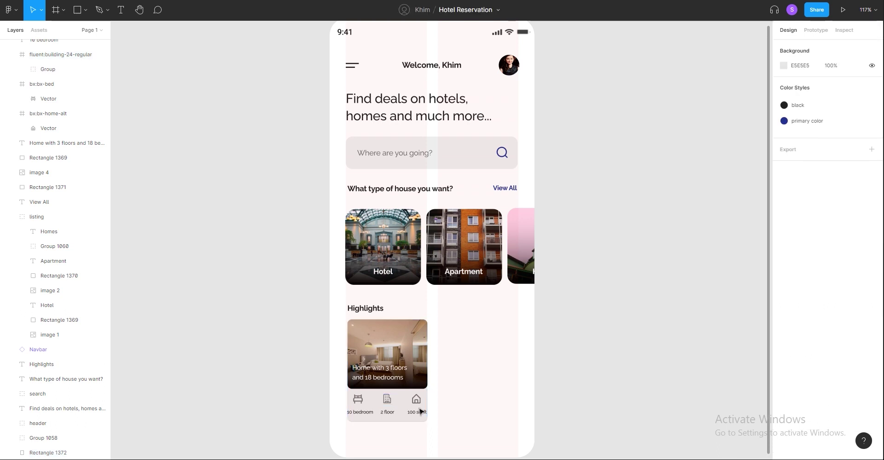
Step: Set the 10 bedroom label's line height to 15 so it wraps onto two lines
{"action": "left_click", "coordinate": [416, 412]}
{"action": "left_click", "coordinate": [374, 423]}
{"action": "double_click", "coordinate": [357, 411]}
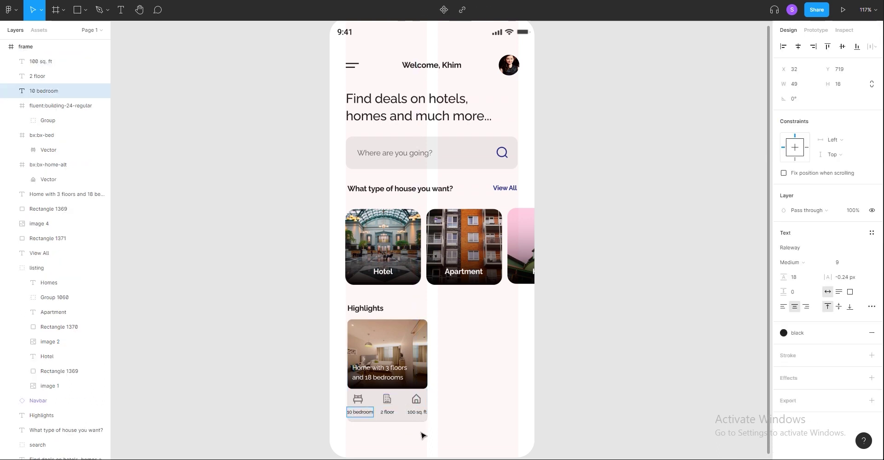
{"action": "left_click", "coordinate": [797, 276]}
{"action": "type", "text": "15"}
{"action": "key", "text": "Return"}
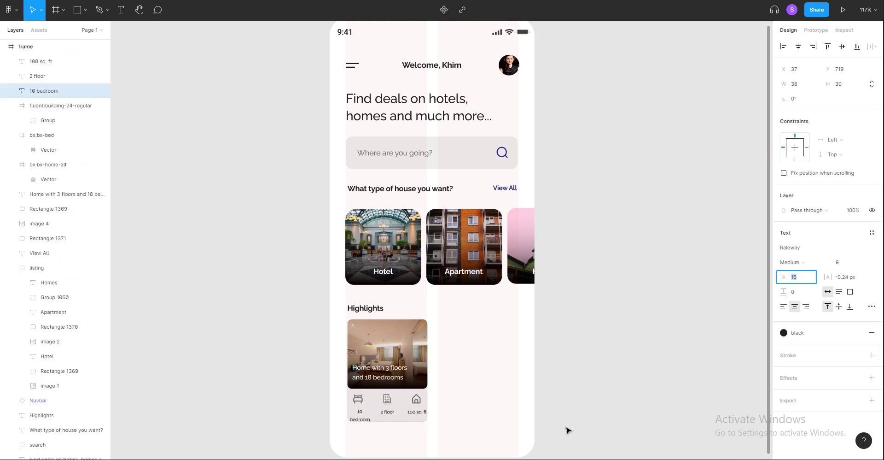
{"action": "key", "text": "Escape"}
Step: Re-space the home and bed icons and realign the 100 sq. ft and 10 bedroom labels
{"action": "left_click_drag", "start_coordinate": [418, 416], "coordinate": [412, 399]}
{"action": "left_click_drag", "start_coordinate": [358, 398], "coordinate": [359, 421]}
{"action": "key", "text": "Escape"}
{"action": "key", "text": "Escape"}
{"action": "left_click", "coordinate": [393, 420]}
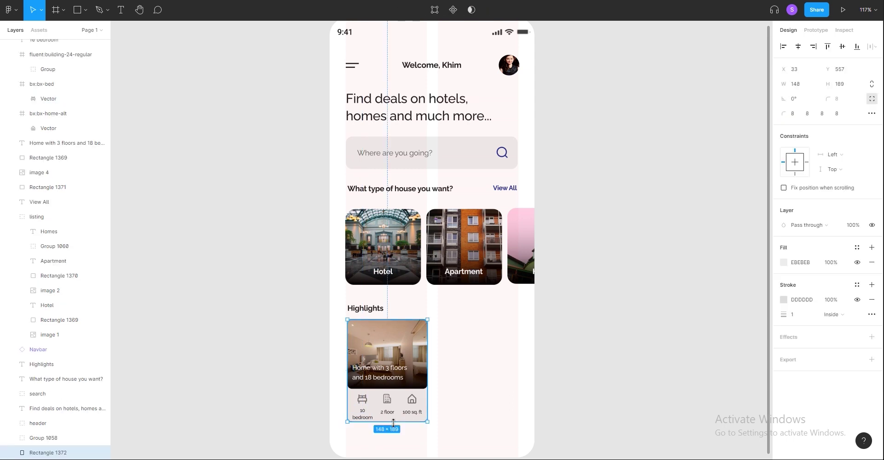
{"action": "left_click", "coordinate": [486, 419]}
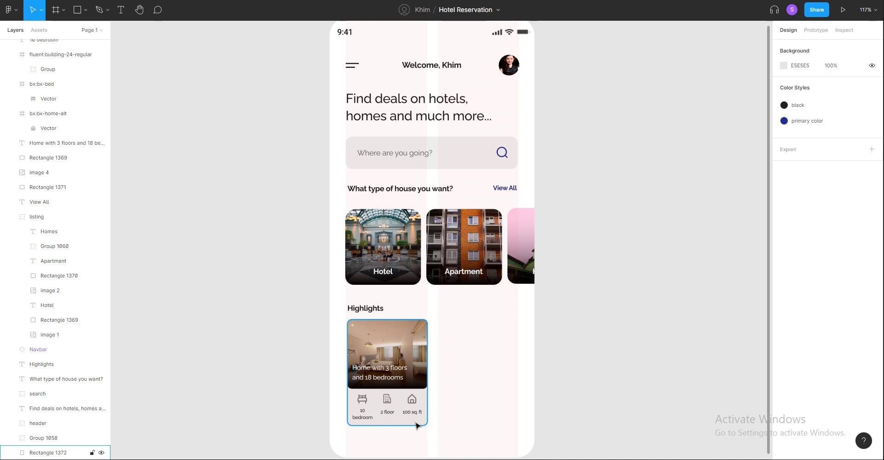
Step: Delete the grey card background, then select the photo layers and three detail labels
{"action": "left_click_drag", "start_coordinate": [416, 423], "coordinate": [693, 386]}
{"action": "key", "text": "Delete"}
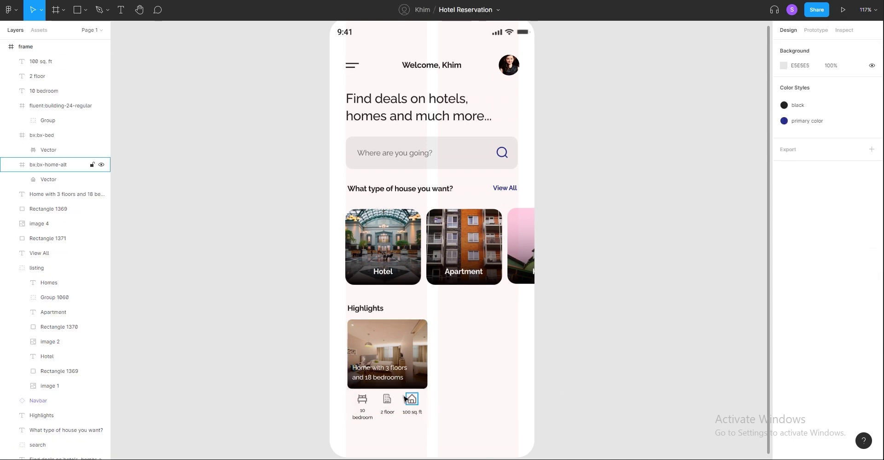
{"action": "left_click", "coordinate": [400, 386]}
{"action": "mouse_move", "coordinate": [400, 388]}
{"action": "left_mouse_down"}
{"action": "mouse_move", "coordinate": [400, 427]}
{"action": "mouse_move", "coordinate": [400, 388]}
{"action": "mouse_move", "coordinate": [359, 380]}
{"action": "mouse_move", "coordinate": [410, 432]}
{"action": "left_mouse_up"}
{"action": "left_click_drag", "start_coordinate": [505, 417], "coordinate": [364, 422]}
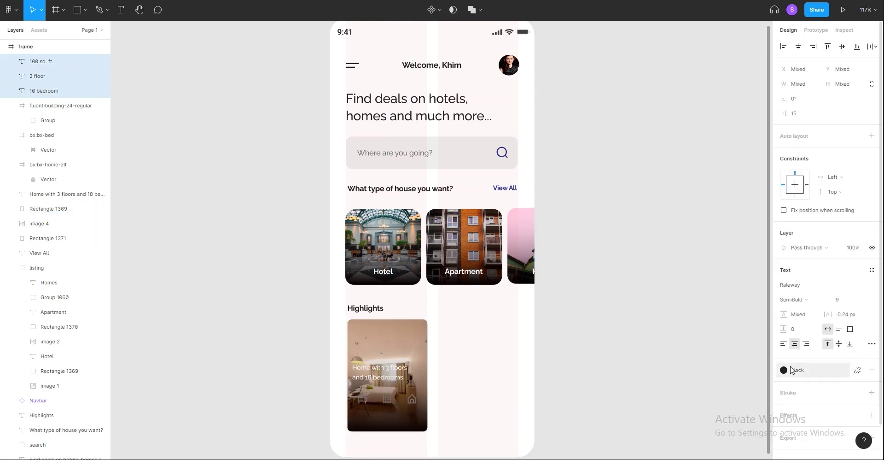
Step: Recolour the card's three detail icons and labels white
{"action": "left_click", "coordinate": [788, 370]}
{"action": "left_click", "coordinate": [729, 347]}
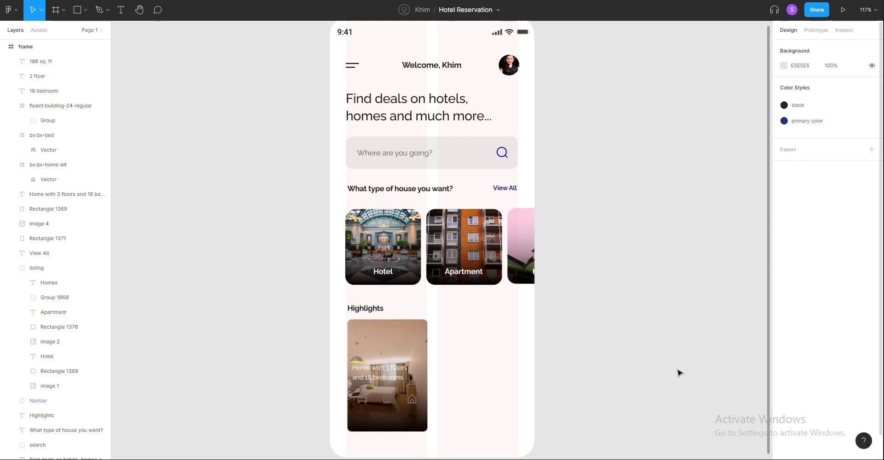
{"action": "left_click_drag", "start_coordinate": [419, 418], "coordinate": [355, 422]}
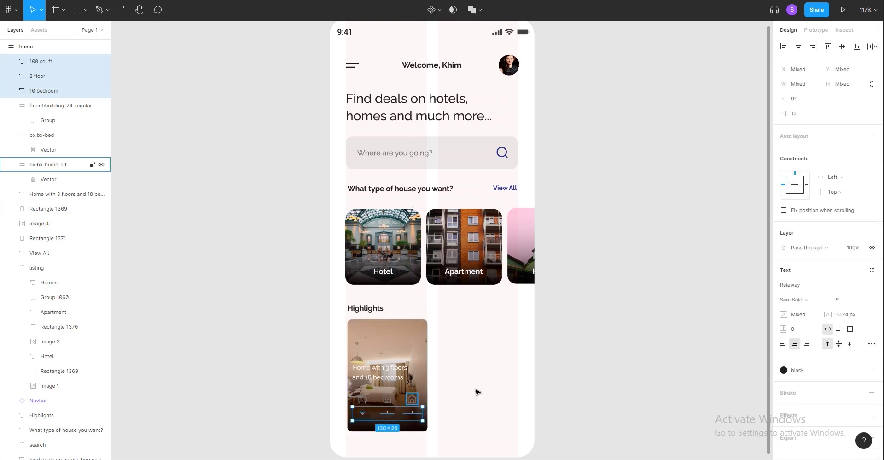
{"action": "left_click", "coordinate": [606, 397]}
{"action": "left_click", "coordinate": [412, 399]}
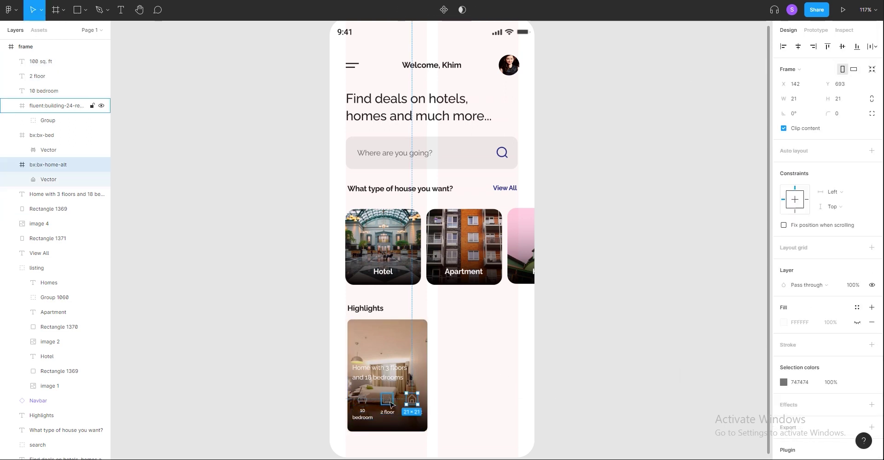
{"action": "left_click", "coordinate": [362, 398], "text": "shift"}
{"action": "left_click", "coordinate": [784, 397]}
{"action": "left_click", "coordinate": [558, 413]}
Step: Group all the card's icons and labels into Group 1061
{"action": "scroll", "coordinate": [432, 426], "scroll_direction": "up", "scroll_amount": 1}
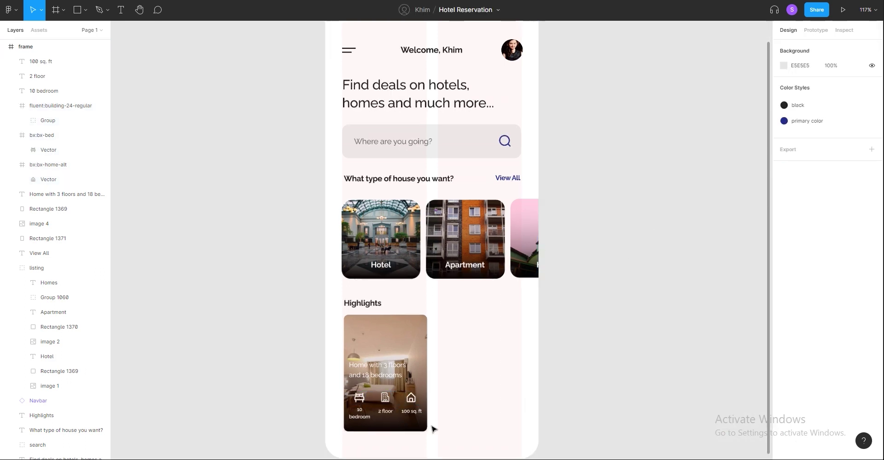
{"action": "scroll", "coordinate": [409, 411], "scroll_direction": "up", "scroll_amount": 2}
{"action": "left_click_drag", "start_coordinate": [409, 411], "coordinate": [350, 405]}
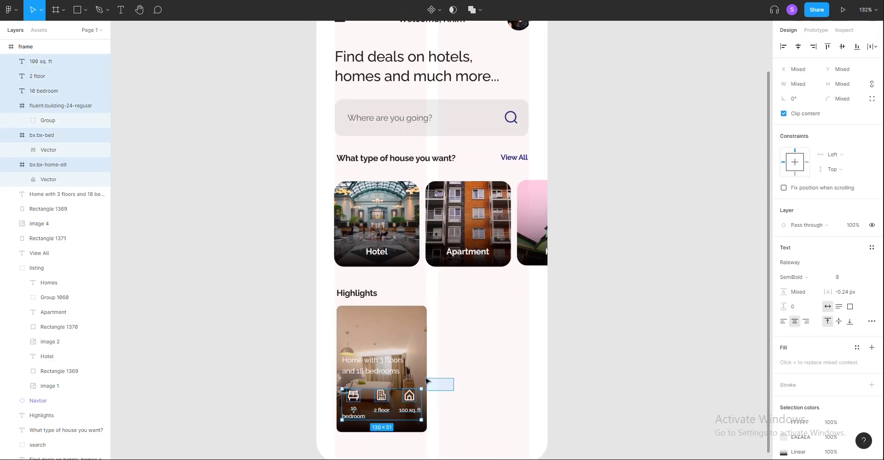
{"action": "key", "text": "ctrl+g"}
Step: Move the Highlights card title lower on the photo
{"action": "left_click", "coordinate": [381, 331]}
{"action": "left_click_drag", "start_coordinate": [378, 375], "coordinate": [379, 386]}
{"action": "left_click", "coordinate": [487, 402]}
{"action": "scroll", "coordinate": [487, 402], "scroll_direction": "down", "scroll_amount": 2}
{"action": "scroll", "coordinate": [485, 410], "scroll_direction": "up", "scroll_amount": 1}
{"action": "scroll", "coordinate": [479, 429], "scroll_direction": "up", "scroll_amount": 1}
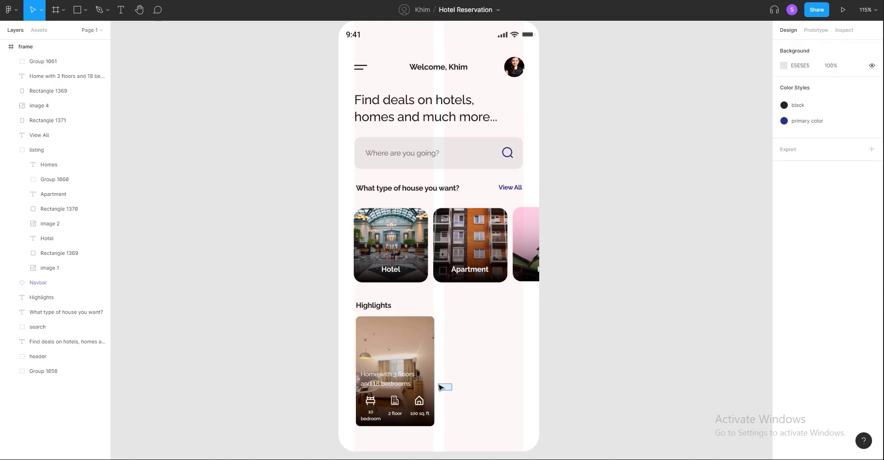
Step: Shorten the highlight card's image and apply the black colour style to its title
{"action": "left_click_drag", "start_coordinate": [468, 386], "coordinate": [434, 368]}
{"action": "left_click_drag", "start_coordinate": [395, 425], "coordinate": [400, 364]}
{"action": "key", "text": "shift+Tab"}
{"action": "left_click", "coordinate": [857, 332]}
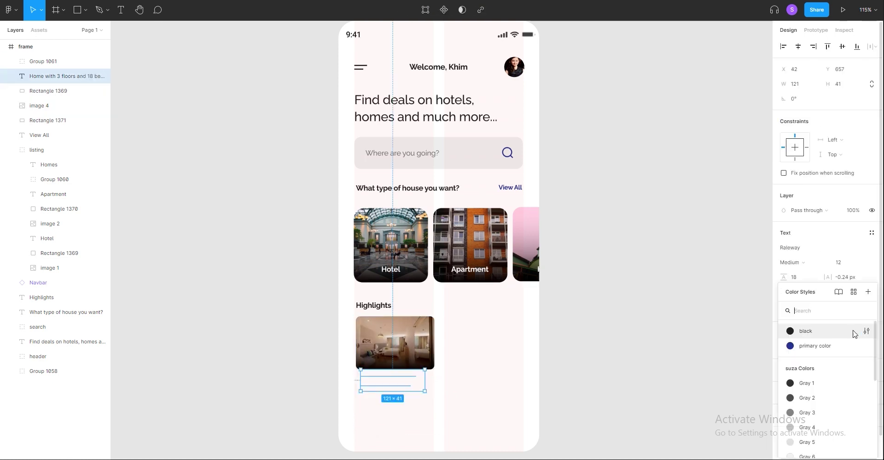
{"action": "left_click", "coordinate": [797, 330]}
Step: Colour the bed, floor and area icon group dark grey, 686868
{"action": "left_click", "coordinate": [450, 418]}
{"action": "left_click", "coordinate": [395, 407]}
{"action": "left_click", "coordinate": [800, 359]}
{"action": "type", "text": "686868"}
{"action": "key", "text": "Return"}
{"action": "left_click", "coordinate": [450, 419]}
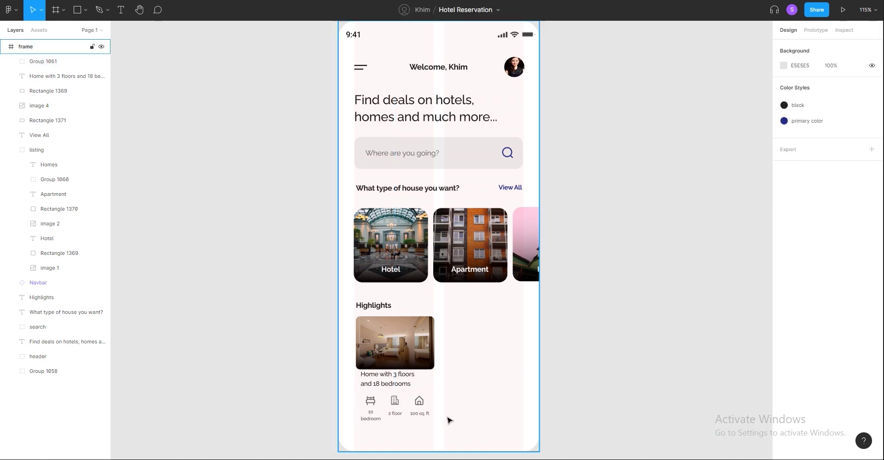
{"action": "scroll", "coordinate": [449, 420], "scroll_direction": "up", "scroll_amount": 2}
{"action": "double_click", "coordinate": [414, 402]}
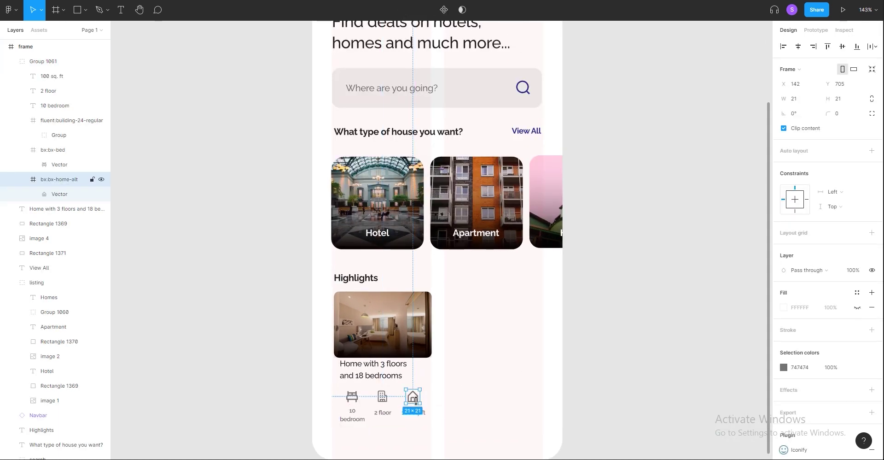
Step: Ungroup the card details and distribute the three feature icons evenly horizontally
{"action": "left_click", "coordinate": [387, 403], "text": "shift"}
{"action": "left_click", "coordinate": [353, 398], "text": "shift"}
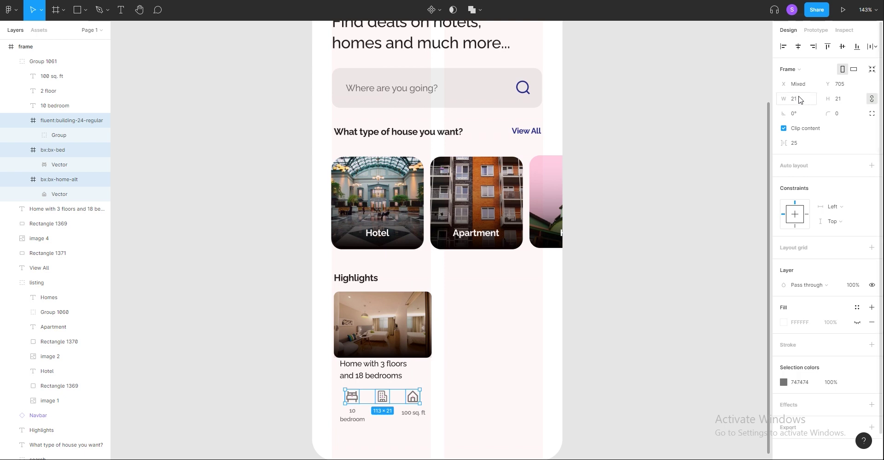
{"action": "left_click", "coordinate": [502, 311]}
{"action": "left_click", "coordinate": [410, 401]}
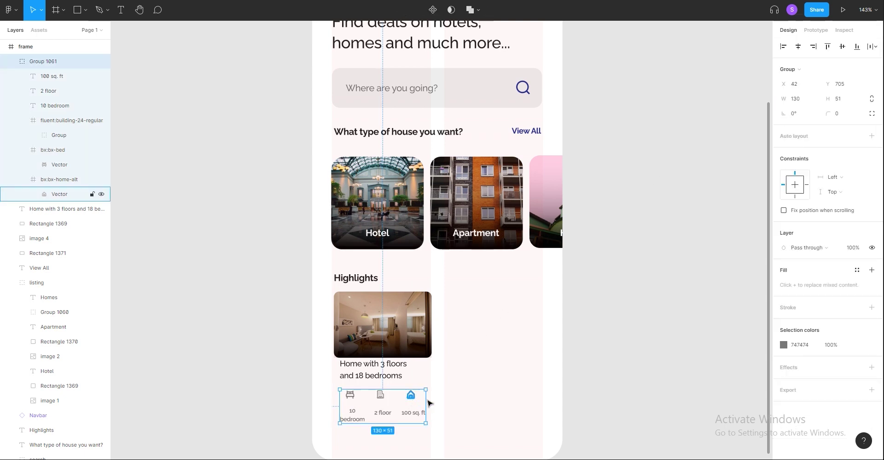
{"action": "key", "text": "ctrl+shift+g"}
{"action": "left_click", "coordinate": [410, 400]}
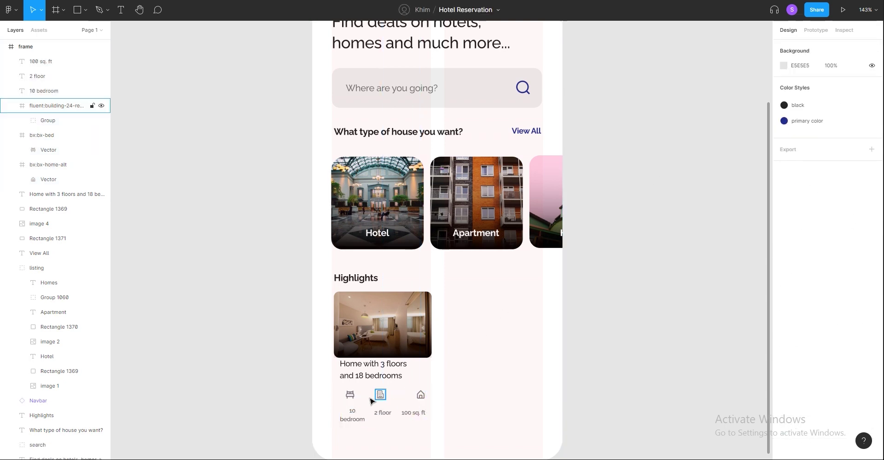
{"action": "left_click_drag", "start_coordinate": [336, 386], "coordinate": [429, 401]}
{"action": "left_click", "coordinate": [871, 46]}
{"action": "left_click", "coordinate": [811, 87]}
Step: Align the 10 bedroom, 2 floor and 100 sq. ft labels along their tops, nudged up 10 px
{"action": "left_click", "coordinate": [420, 420]}
{"action": "left_click_drag", "start_coordinate": [415, 417], "coordinate": [421, 414]}
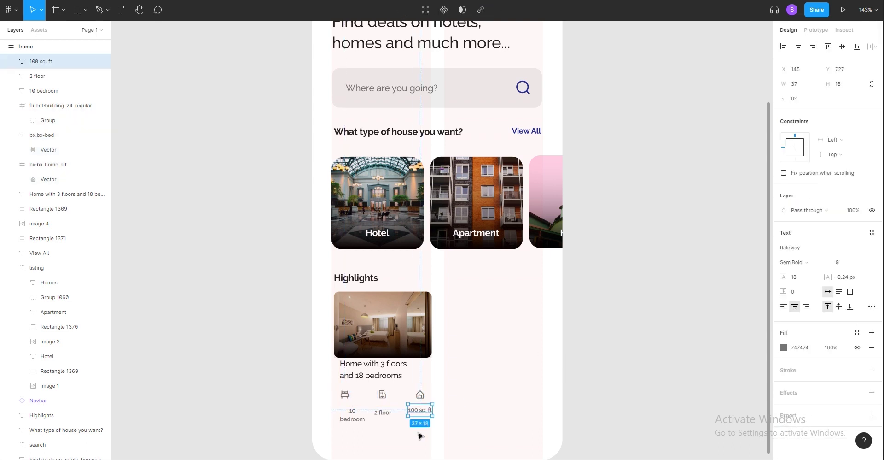
{"action": "key", "text": "Escape"}
{"action": "left_click", "coordinate": [354, 423]}
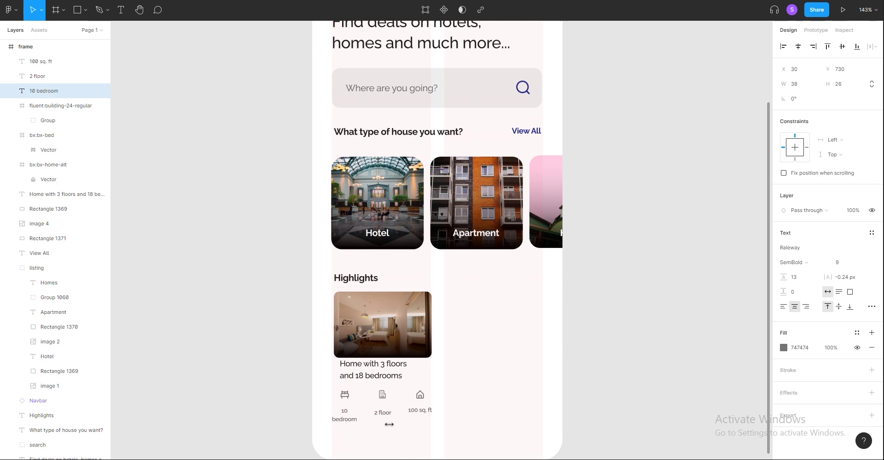
{"action": "left_click", "coordinate": [382, 413], "text": "shift"}
{"action": "left_click", "coordinate": [420, 409], "text": "shift"}
{"action": "left_click", "coordinate": [828, 46]}
{"action": "key", "text": "shift+Up"}
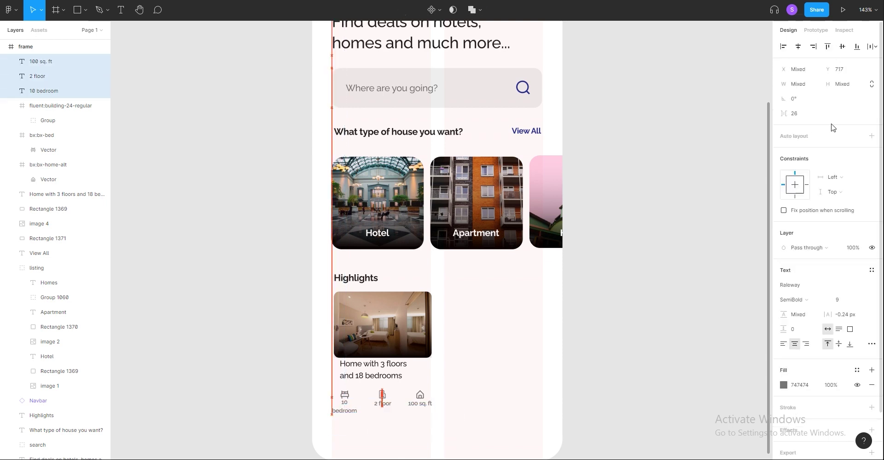
Step: Make the card image taller and move the icons and labels up beneath it
{"action": "left_click_drag", "start_coordinate": [467, 430], "coordinate": [335, 393]}
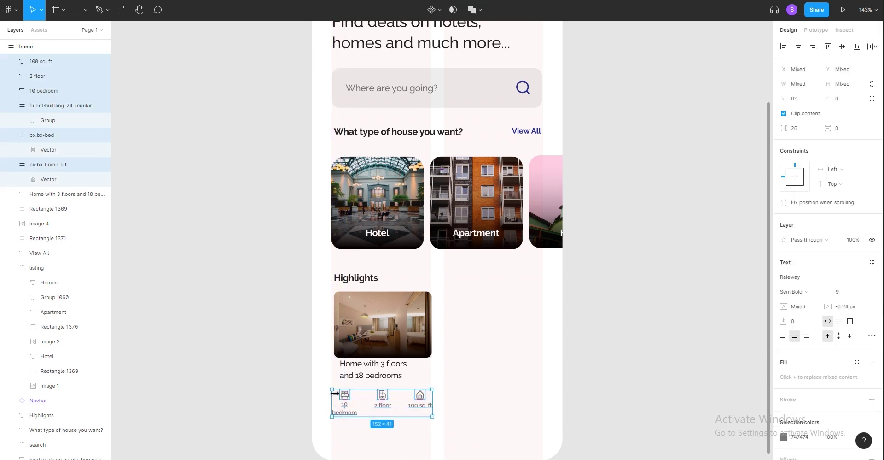
{"action": "left_click", "coordinate": [536, 375]}
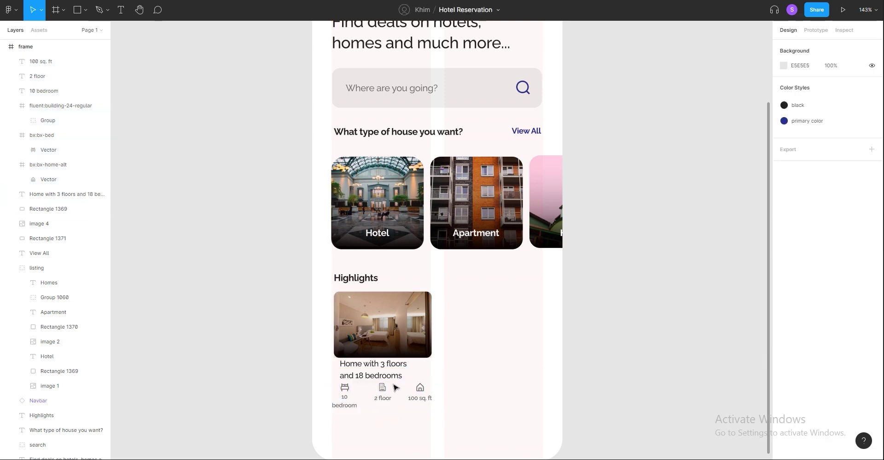
{"action": "mouse_move", "coordinate": [436, 359]}
{"action": "left_mouse_down"}
{"action": "mouse_move", "coordinate": [330, 288]}
{"action": "mouse_move", "coordinate": [410, 366]}
{"action": "mouse_move", "coordinate": [415, 360]}
{"action": "left_mouse_up"}
{"action": "mouse_move", "coordinate": [473, 423]}
{"action": "left_mouse_down"}
{"action": "mouse_move", "coordinate": [329, 380]}
{"action": "mouse_move", "coordinate": [339, 383]}
{"action": "left_mouse_up"}
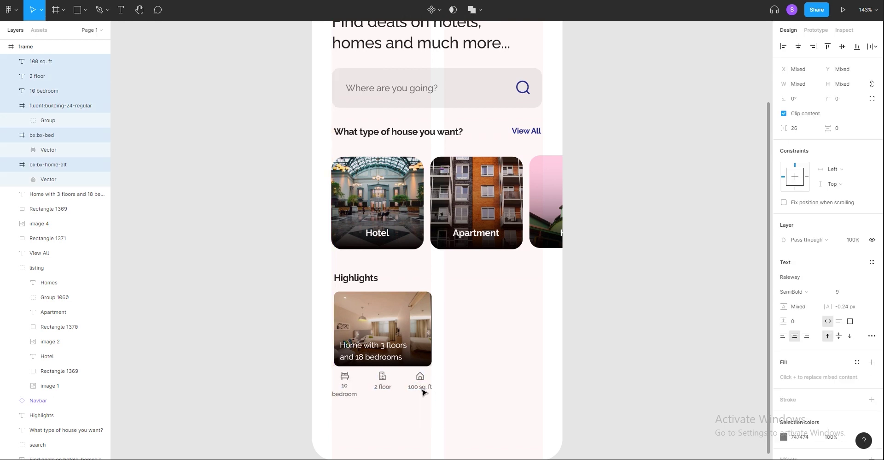
Step: Group the highlight card and duplicate it to the right
{"action": "left_click_drag", "start_coordinate": [484, 420], "coordinate": [329, 287]}
{"action": "left_click_drag", "start_coordinate": [366, 343], "coordinate": [477, 343]}
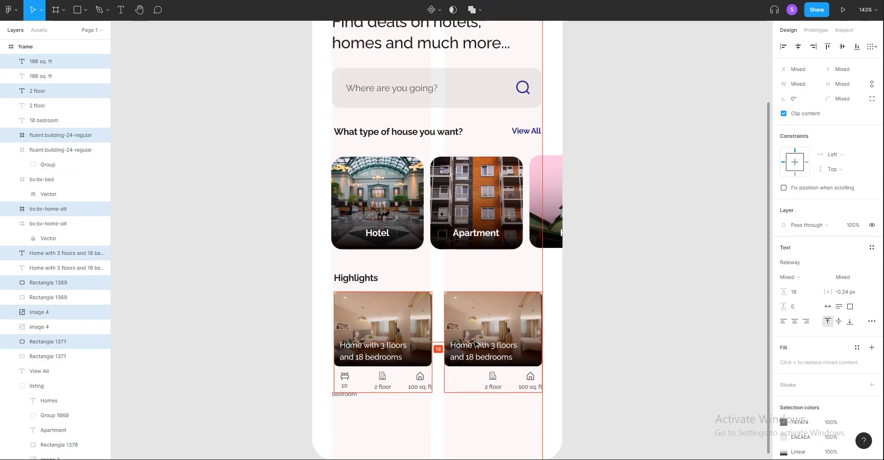
{"action": "key", "text": "ctrl+z"}
{"action": "key", "text": "ctrl+g"}
{"action": "left_click", "coordinate": [489, 387]}
{"action": "left_click", "coordinate": [381, 325]}
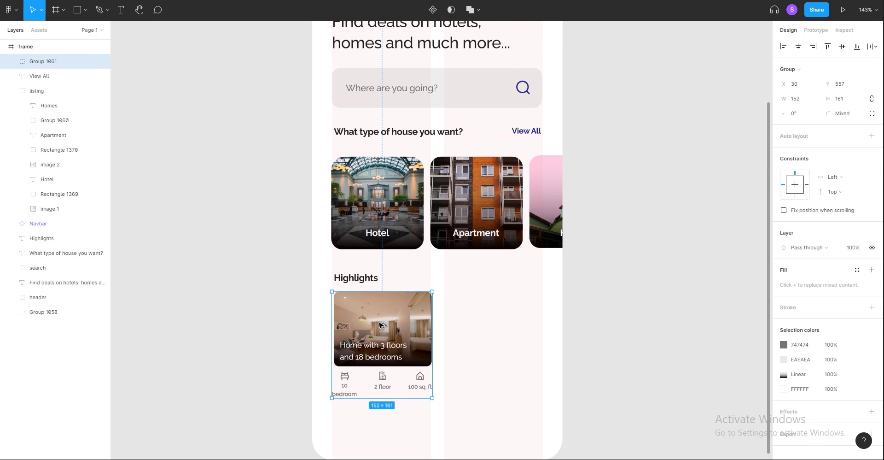
{"action": "left_click_drag", "start_coordinate": [381, 325], "coordinate": [492, 325]}
{"action": "left_click", "coordinate": [513, 408]}
Step: Duplicate both cards downward to form a second row of the grid
{"action": "scroll", "coordinate": [513, 408], "scroll_direction": "down", "scroll_amount": 1}
{"action": "left_click_drag", "start_coordinate": [314, 280], "coordinate": [455, 400]}
{"action": "left_click", "coordinate": [498, 417]}
{"action": "left_click", "coordinate": [542, 369]}
{"action": "left_click", "coordinate": [537, 412]}
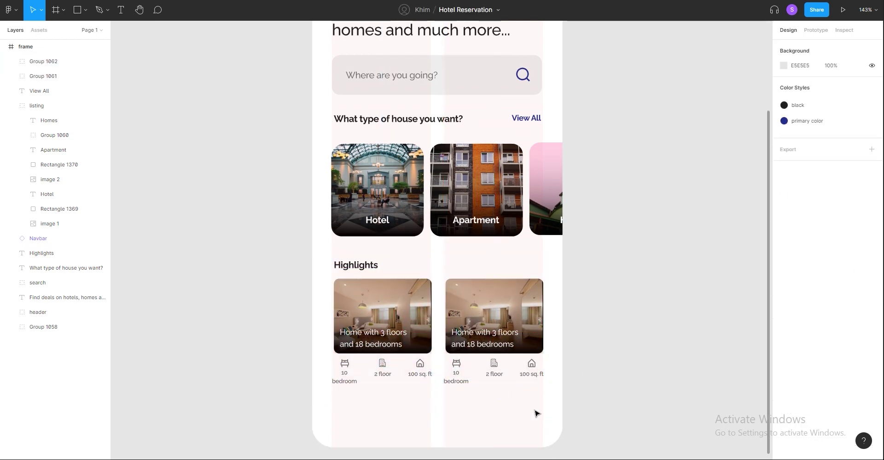
{"action": "scroll", "coordinate": [536, 412], "scroll_direction": "down", "scroll_amount": 1}
{"action": "left_click_drag", "start_coordinate": [537, 412], "coordinate": [306, 261]}
{"action": "left_click_drag", "start_coordinate": [381, 298], "coordinate": [381, 417]}
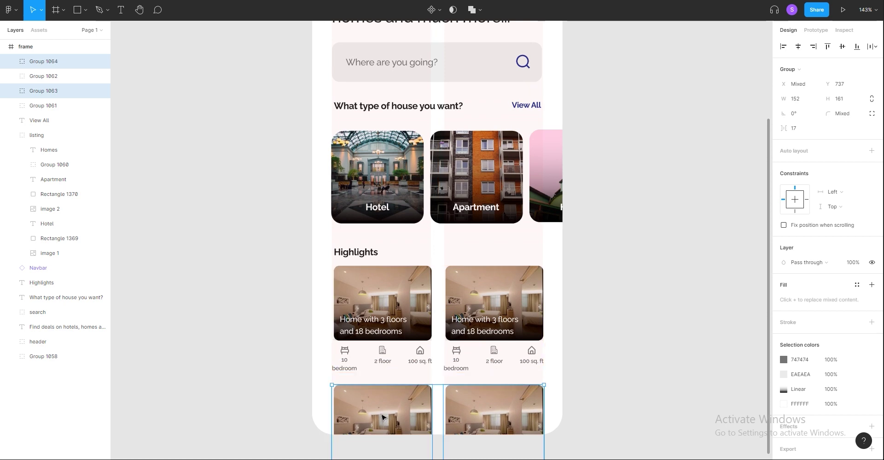
{"action": "key", "text": "Escape"}
{"action": "scroll", "coordinate": [485, 328], "scroll_direction": "up", "scroll_amount": 3}
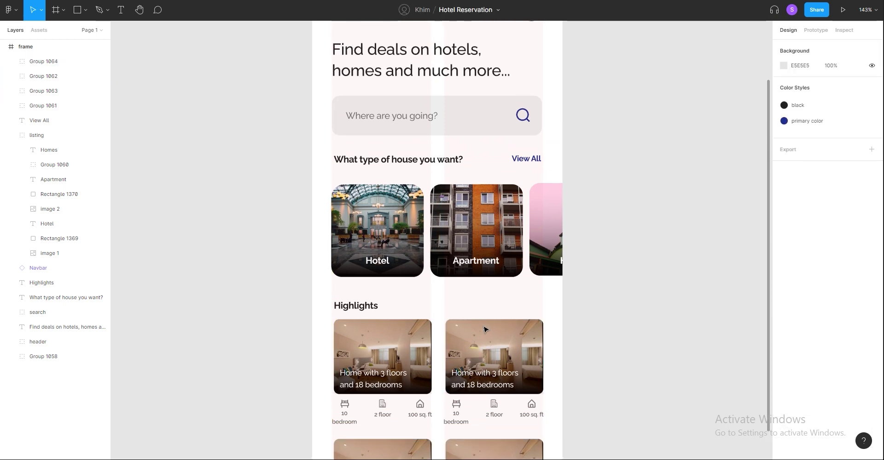
{"action": "scroll", "coordinate": [485, 329], "scroll_direction": "up", "scroll_amount": 3}
{"action": "scroll", "coordinate": [485, 329], "scroll_direction": "down", "scroll_amount": 2}
{"action": "scroll", "coordinate": [485, 329], "scroll_direction": "up", "scroll_amount": 1}
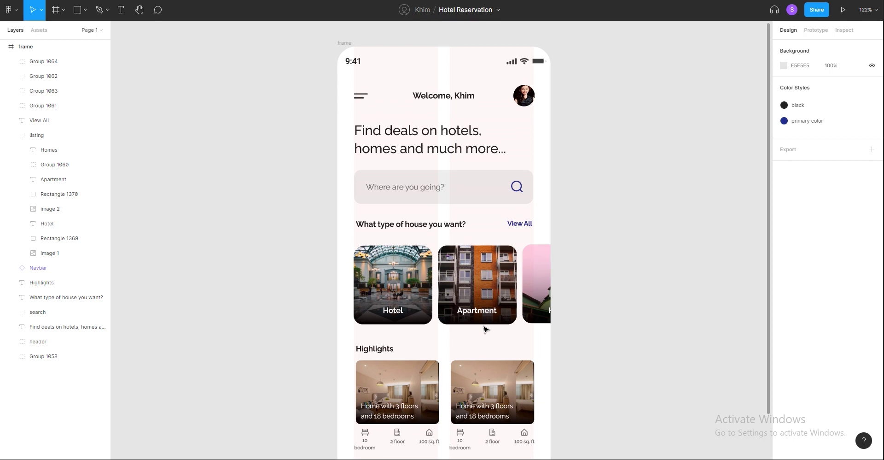
{"action": "scroll", "coordinate": [485, 328], "scroll_direction": "down", "scroll_amount": 5}
{"action": "scroll", "coordinate": [485, 329], "scroll_direction": "up", "scroll_amount": 2}
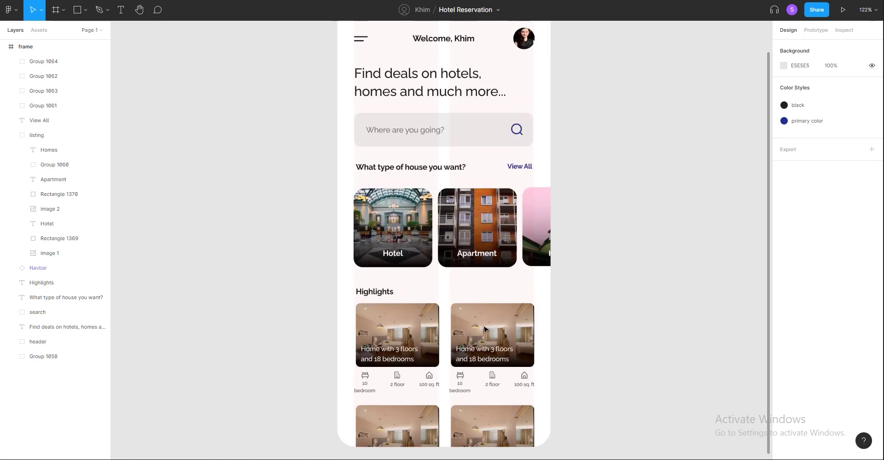
Step: Draw a 390×64 rectangle across the bottom of the phone frame, filled FFFFFF
{"action": "left_click", "coordinate": [76, 11]}
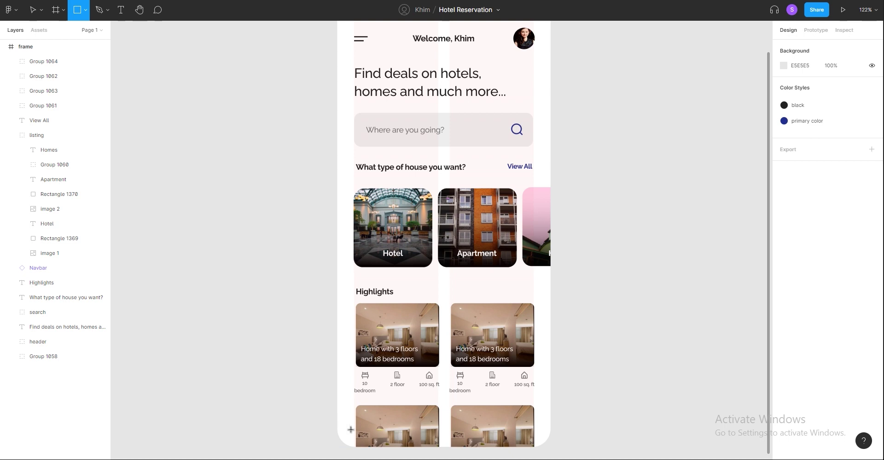
{"action": "left_click_drag", "start_coordinate": [337, 416], "coordinate": [557, 446]}
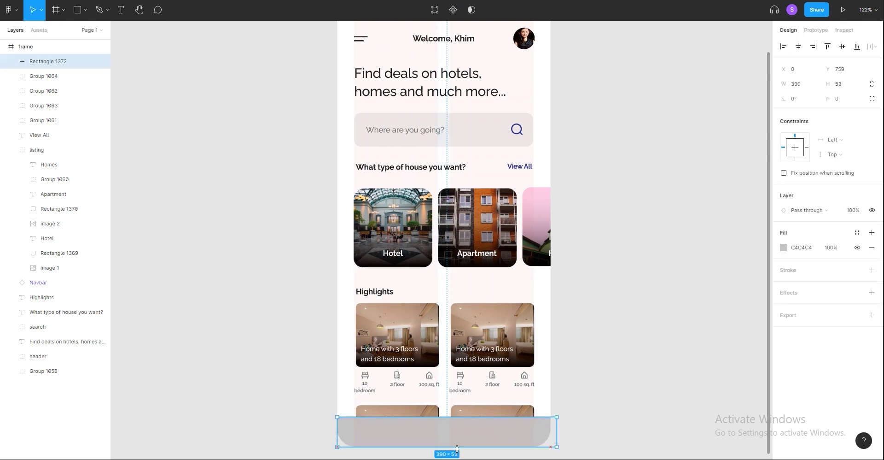
{"action": "left_click_drag", "start_coordinate": [442, 417], "coordinate": [442, 411]}
{"action": "left_click", "coordinate": [783, 247]}
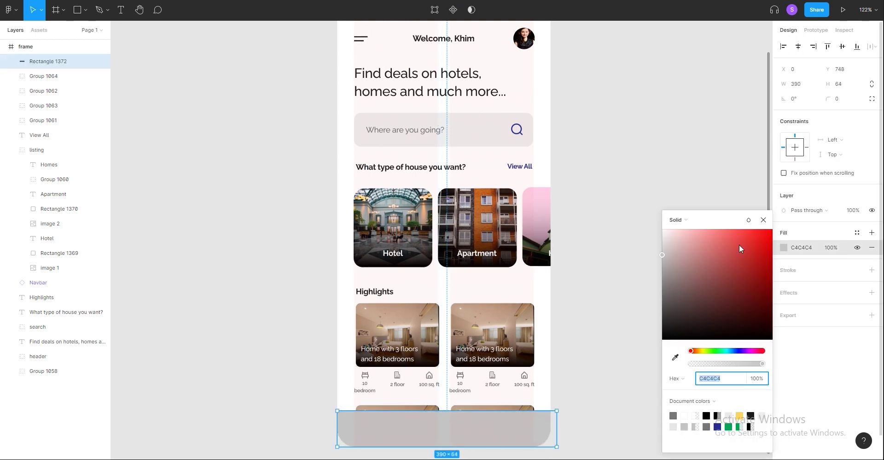
{"action": "type", "text": "FFFFFF"}
{"action": "key", "text": "Return"}
{"action": "left_click", "coordinate": [788, 294]}
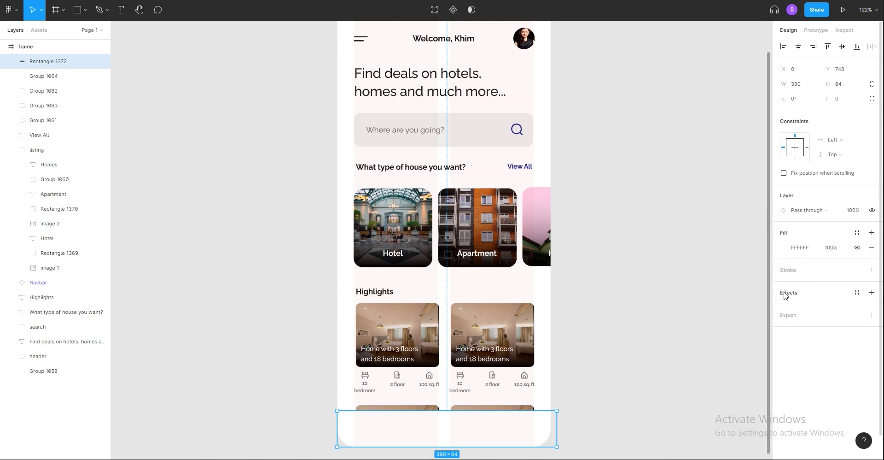
Step: Add a drop shadow to the bar with a negative Y offset so it casts upward
{"action": "left_click", "coordinate": [783, 308]}
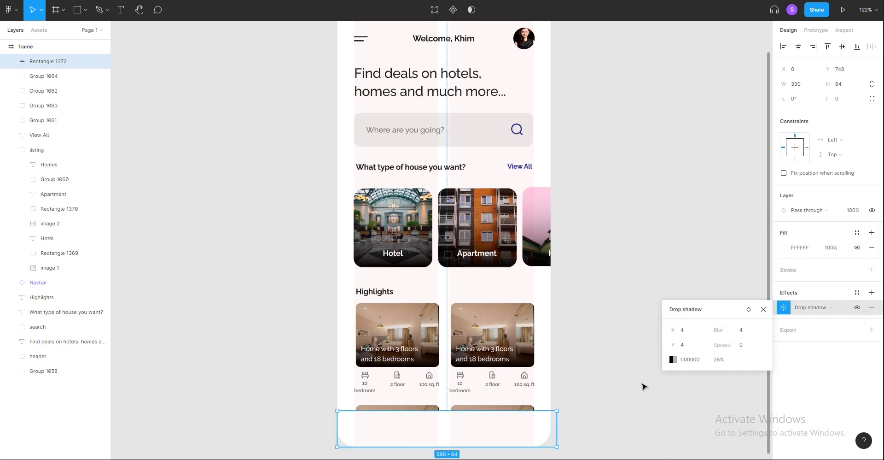
{"action": "left_click", "coordinate": [592, 444]}
{"action": "left_click", "coordinate": [534, 437]}
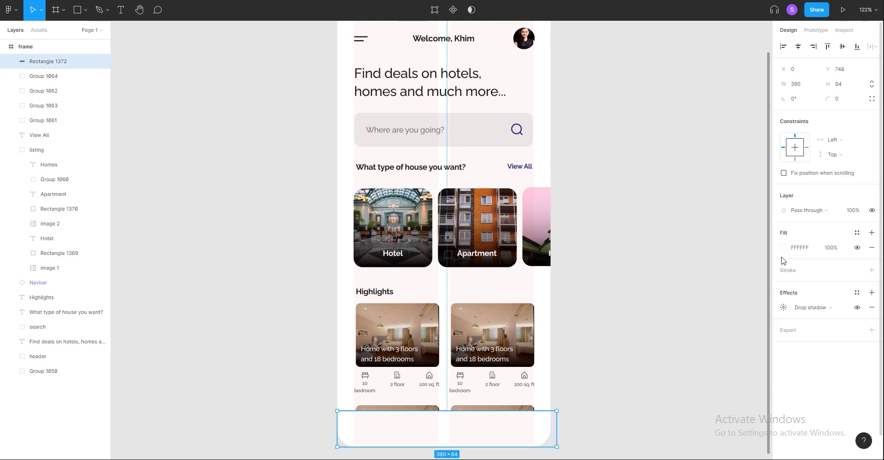
{"action": "left_click", "coordinate": [783, 307]}
{"action": "type", "text": "-1"}
{"action": "key", "text": "Return"}
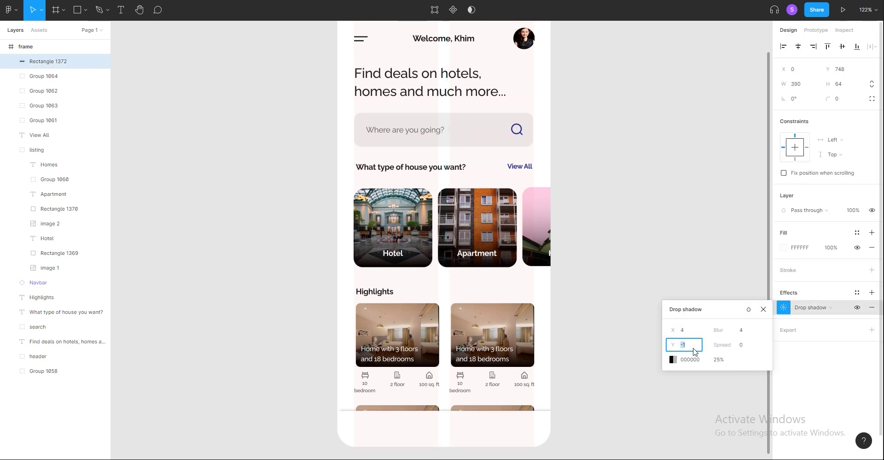
{"action": "left_click", "coordinate": [729, 361]}
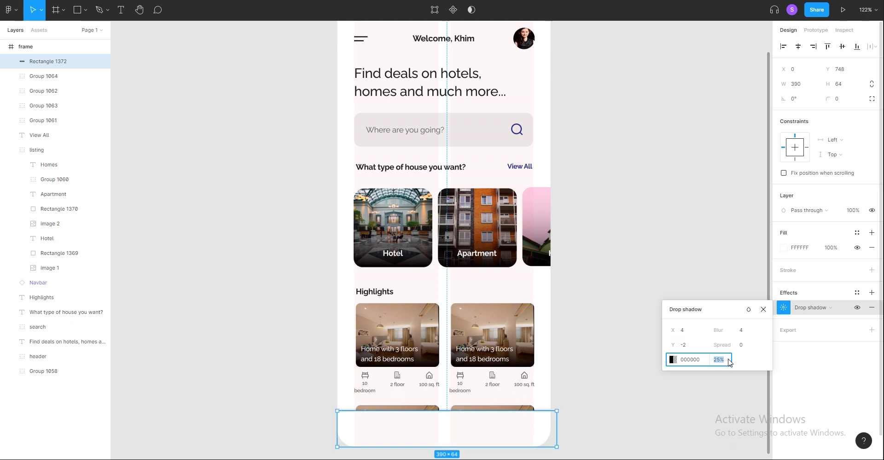
{"action": "type", "text": "15"}
{"action": "left_click", "coordinate": [608, 430]}
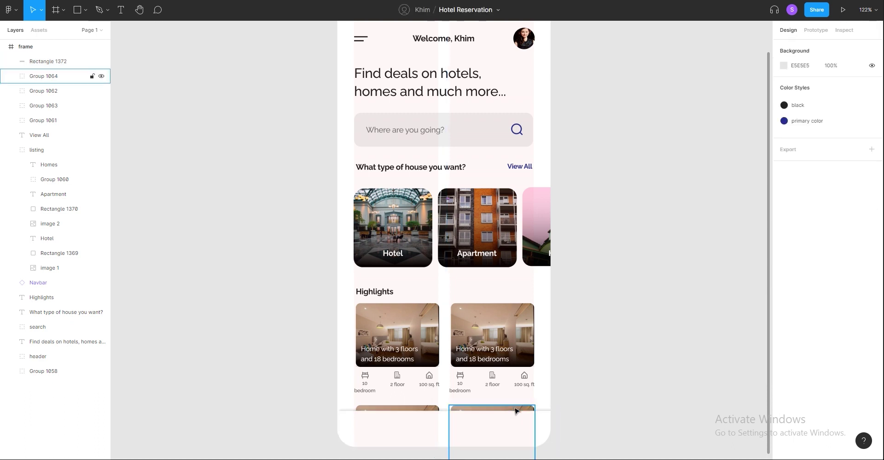
Step: Group the four highlight cards, then group them with the Highlights heading
{"action": "left_click_drag", "start_coordinate": [457, 410], "coordinate": [607, 381]}
{"action": "left_click", "coordinate": [491, 334], "text": "shift"}
{"action": "left_click", "coordinate": [397, 334], "text": "shift"}
{"action": "key", "text": "ctrl+g"}
{"action": "left_click", "coordinate": [364, 293], "text": "shift"}
{"action": "key", "text": "ctrl+g"}
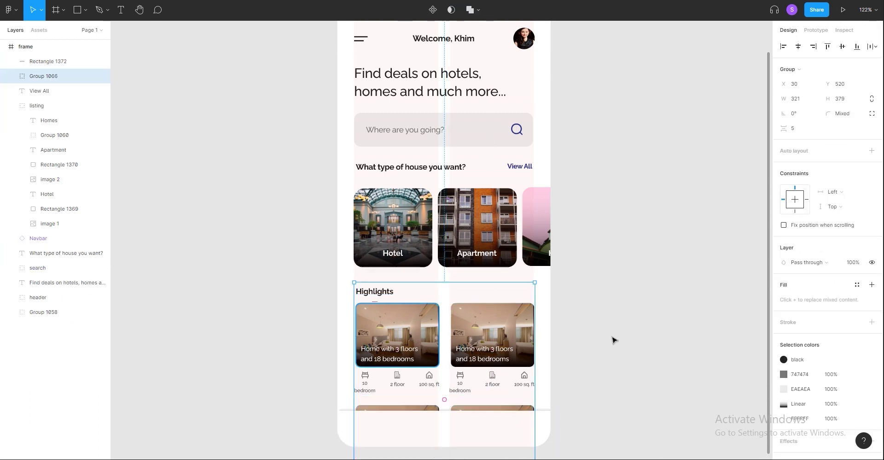
{"action": "mouse_move", "coordinate": [55, 208]}
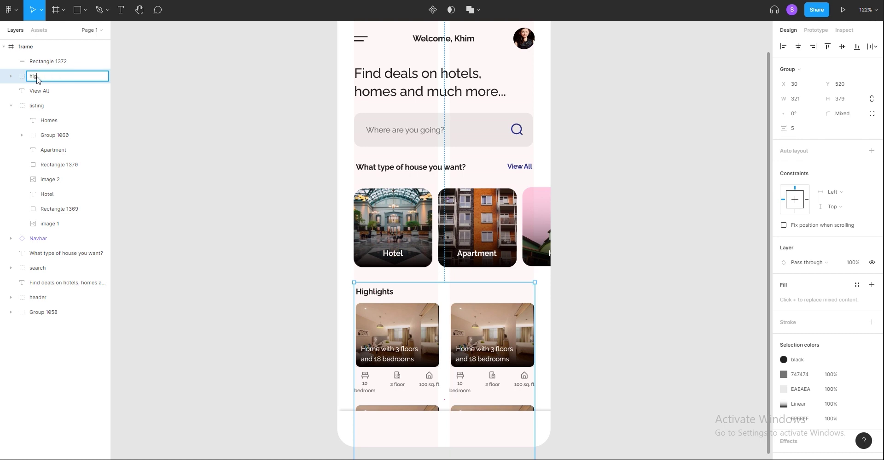
{"action": "left_click", "coordinate": [595, 401]}
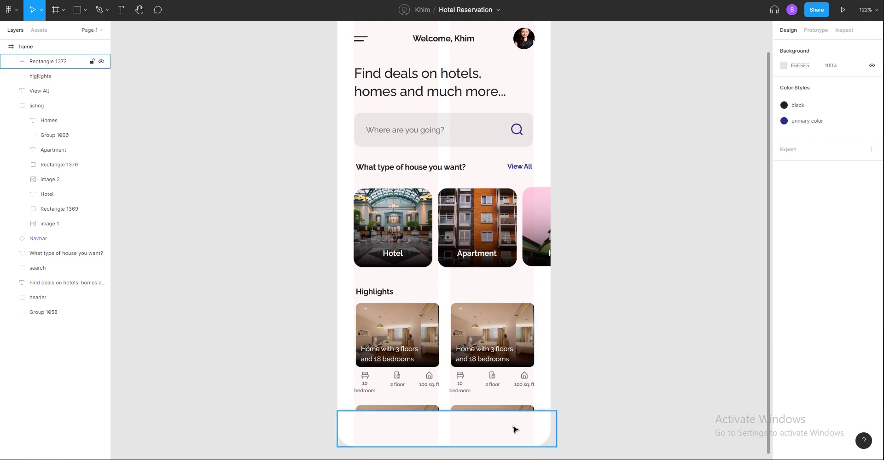
Step: Import the filled home icon from the Iconify plugin, then find and pick the heart icon
{"action": "left_click", "coordinate": [8, 10]}
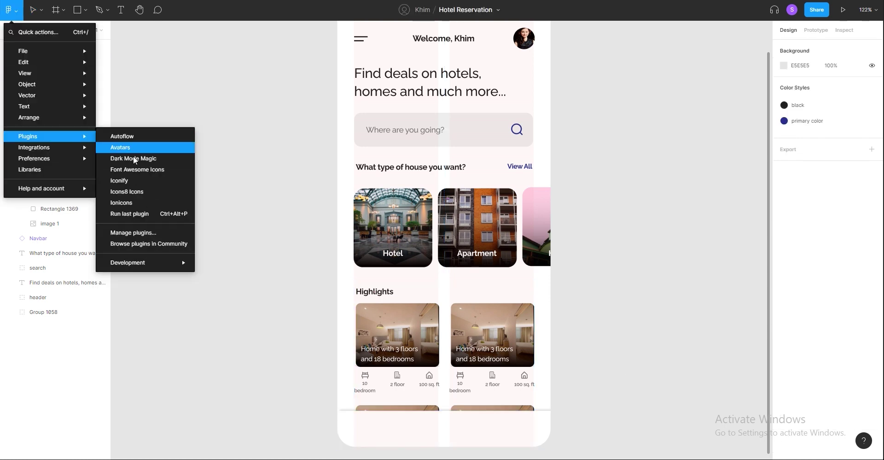
{"action": "left_click", "coordinate": [403, 183]}
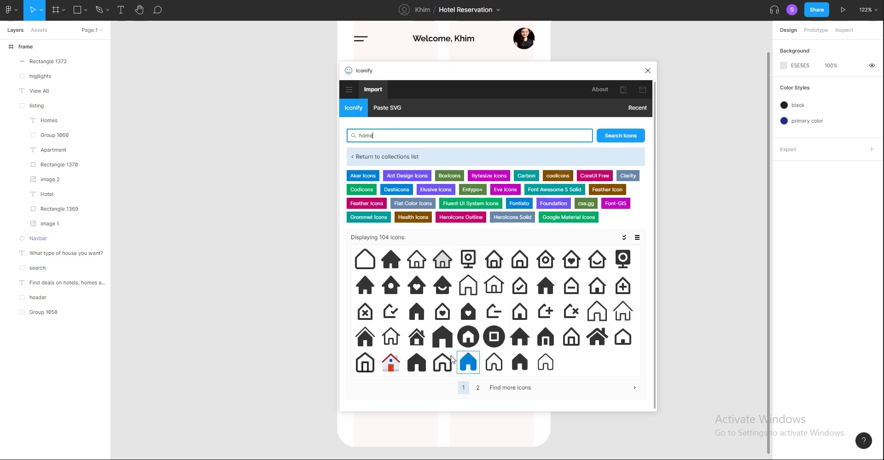
{"action": "left_click", "coordinate": [470, 366]}
{"action": "double_click", "coordinate": [389, 136]}
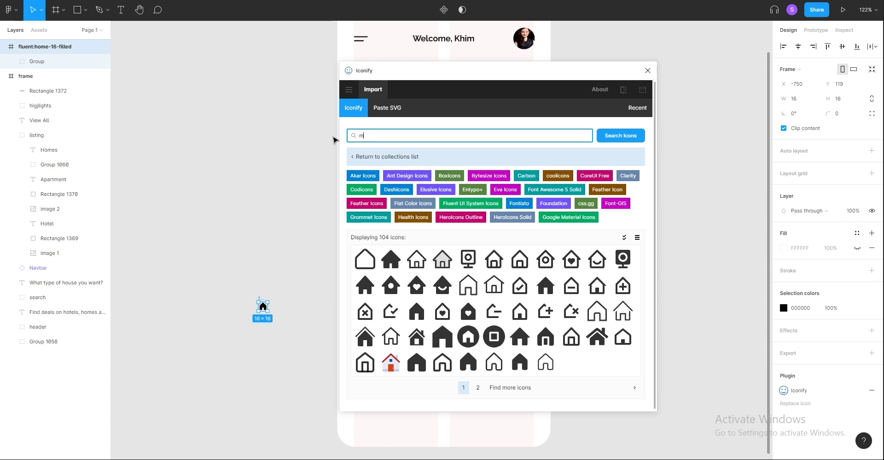
{"action": "type", "text": "ap"}
{"action": "scroll", "coordinate": [551, 285], "scroll_direction": "down", "scroll_amount": 1}
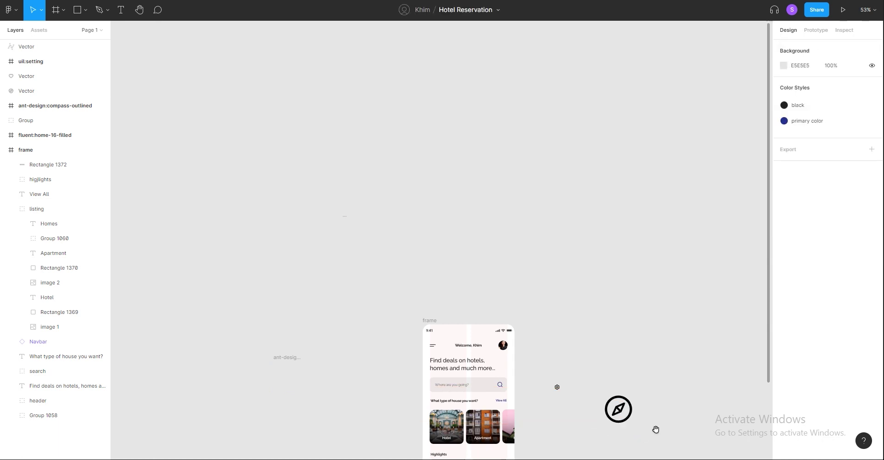
{"action": "left_click", "coordinate": [470, 397]}
Step: Place the home icon in the bottom navbar and fill it with the primary color style
{"action": "left_click", "coordinate": [530, 389]}
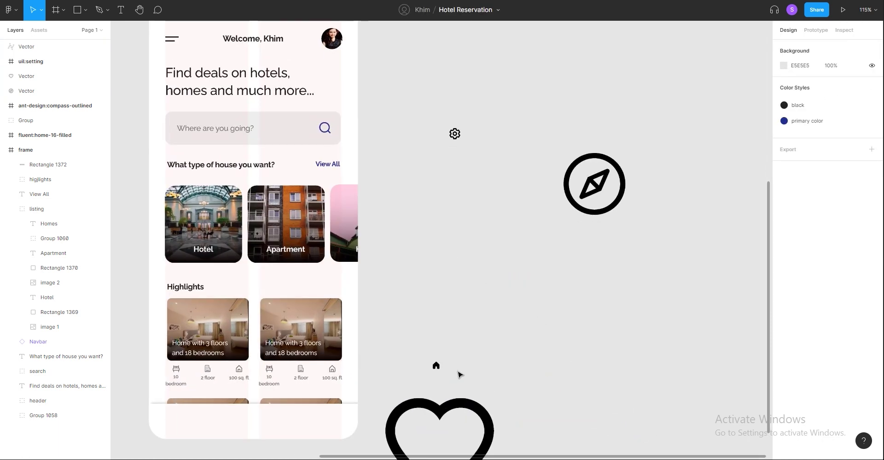
{"action": "scroll", "coordinate": [459, 373], "scroll_direction": "up", "scroll_amount": 5}
{"action": "scroll", "coordinate": [606, 299], "scroll_direction": "down", "scroll_amount": 5}
{"action": "scroll", "coordinate": [561, 316], "scroll_direction": "up", "scroll_amount": 3}
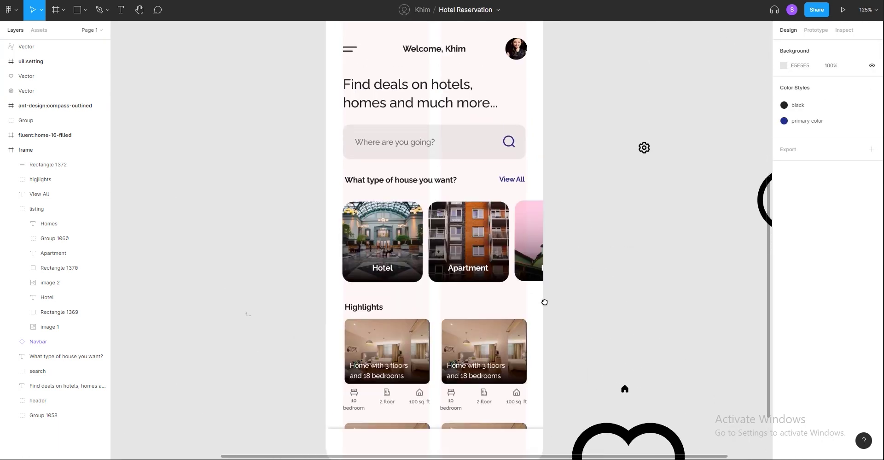
{"action": "scroll", "coordinate": [536, 282], "scroll_direction": "down", "scroll_amount": 2}
{"action": "scroll", "coordinate": [537, 275], "scroll_direction": "up", "scroll_amount": 2}
{"action": "scroll", "coordinate": [528, 320], "scroll_direction": "down", "scroll_amount": 2}
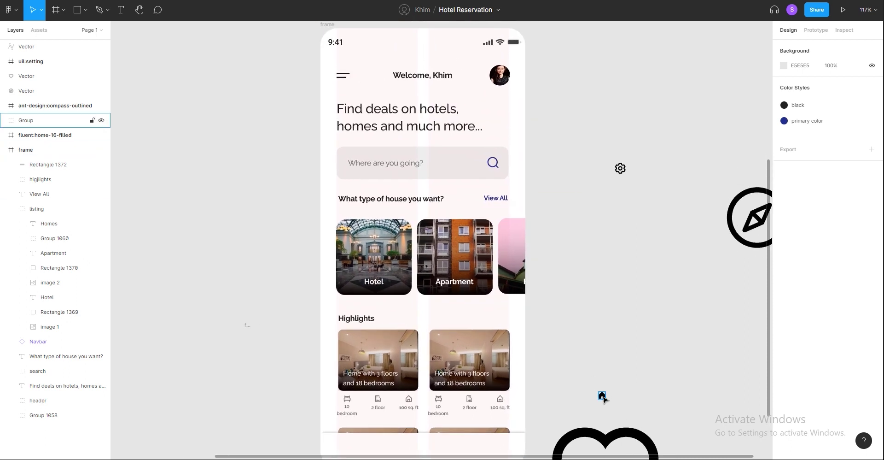
{"action": "scroll", "coordinate": [520, 367], "scroll_direction": "down", "scroll_amount": 3}
{"action": "left_click_drag", "start_coordinate": [597, 243], "coordinate": [343, 299]}
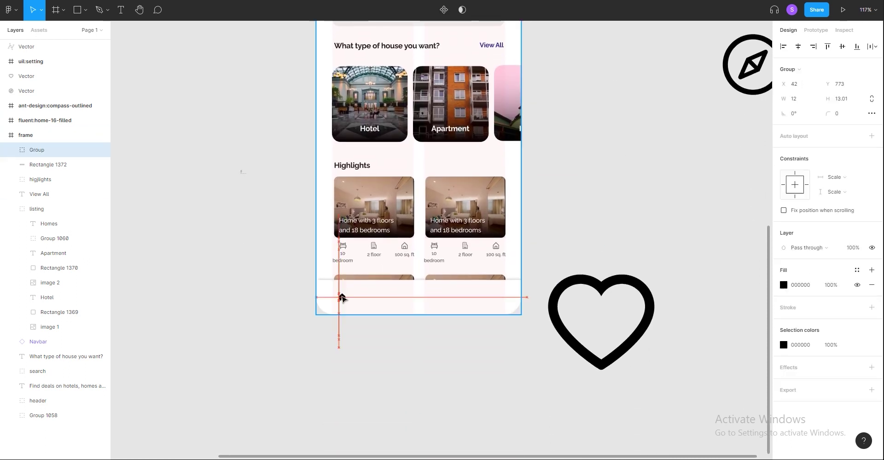
{"action": "scroll", "coordinate": [342, 299], "scroll_direction": "up", "scroll_amount": 3}
{"action": "mouse_move", "coordinate": [342, 298]}
{"action": "left_mouse_down"}
{"action": "mouse_move", "coordinate": [331, 303]}
{"action": "mouse_move", "coordinate": [353, 294]}
{"action": "left_mouse_up"}
{"action": "left_click", "coordinate": [857, 269]}
{"action": "left_click", "coordinate": [806, 304]}
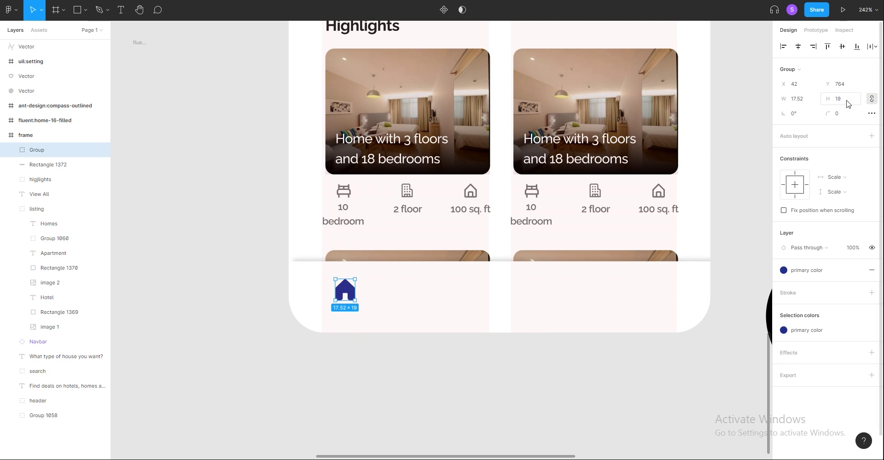
Step: Confirm the home icon's height and resize the heart icon to 20 px
{"action": "key", "text": "Return"}
{"action": "scroll", "coordinate": [520, 318], "scroll_direction": "down", "scroll_amount": 5}
{"action": "left_click", "coordinate": [641, 318]}
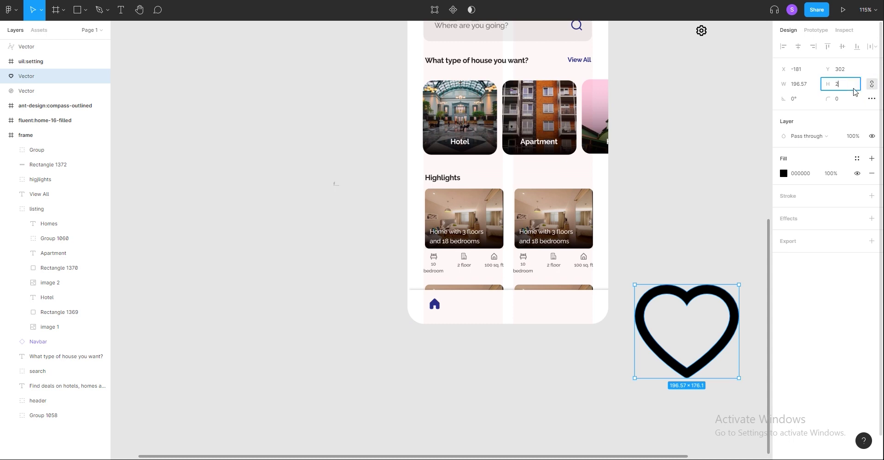
{"action": "type", "text": "0"}
{"action": "key", "text": "Return"}
{"action": "left_click", "coordinate": [695, 351]}
{"action": "scroll", "coordinate": [695, 258], "scroll_direction": "up", "scroll_amount": 3}
Step: Move the compass beside the heart and gear and resize it to 20 px
{"action": "left_click", "coordinate": [701, 178]}
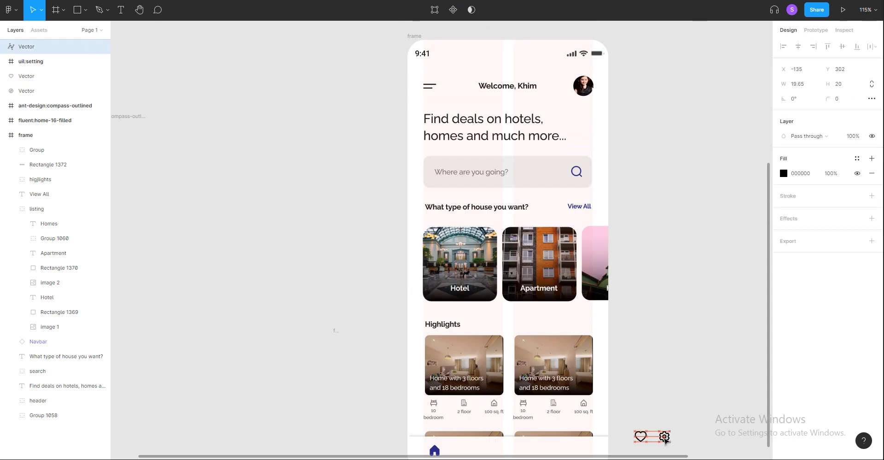
{"action": "left_click", "coordinate": [627, 219]}
{"action": "scroll", "coordinate": [667, 235], "scroll_direction": "up", "scroll_amount": 5}
{"action": "scroll", "coordinate": [668, 235], "scroll_direction": "down", "scroll_amount": 4}
{"action": "left_click_drag", "start_coordinate": [750, 341], "coordinate": [691, 445]}
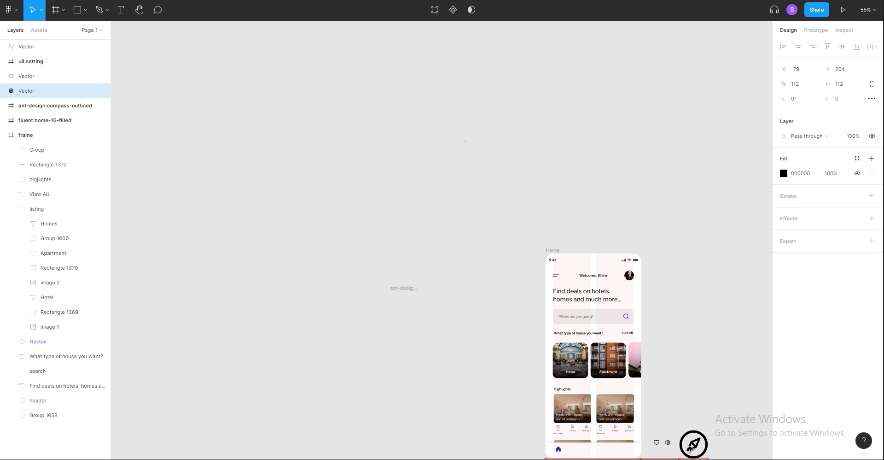
{"action": "type", "text": "20"}
{"action": "key", "text": "Return"}
{"action": "left_click", "coordinate": [700, 415]}
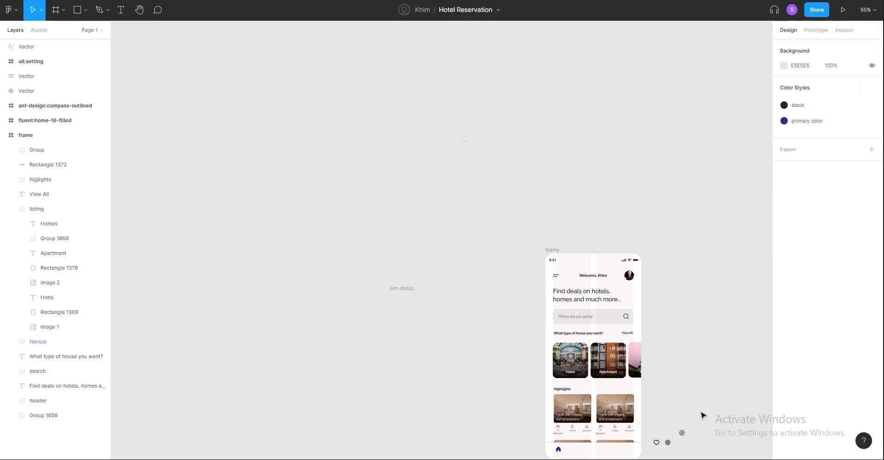
Step: Move the gear, heart and compass icons into the navbar alongside home
{"action": "scroll", "coordinate": [709, 299], "scroll_direction": "up", "scroll_amount": 3}
{"action": "scroll", "coordinate": [638, 296], "scroll_direction": "up", "scroll_amount": 3}
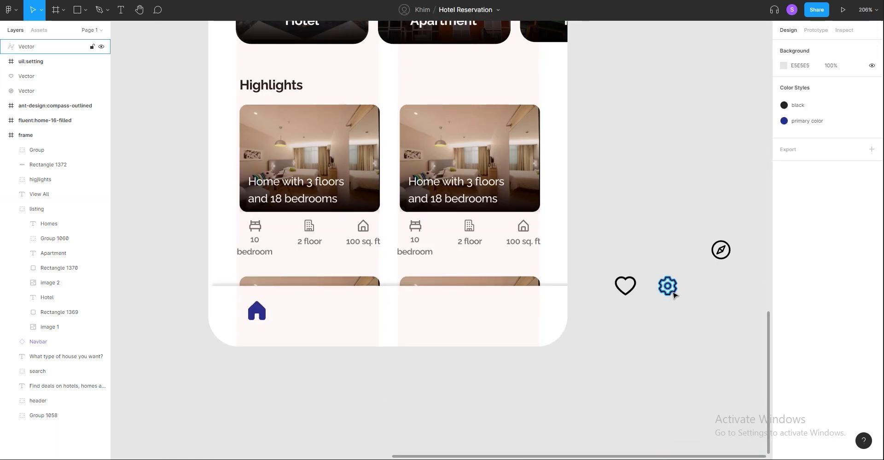
{"action": "left_click_drag", "start_coordinate": [674, 294], "coordinate": [293, 319]}
{"action": "left_click_drag", "start_coordinate": [631, 298], "coordinate": [335, 321]}
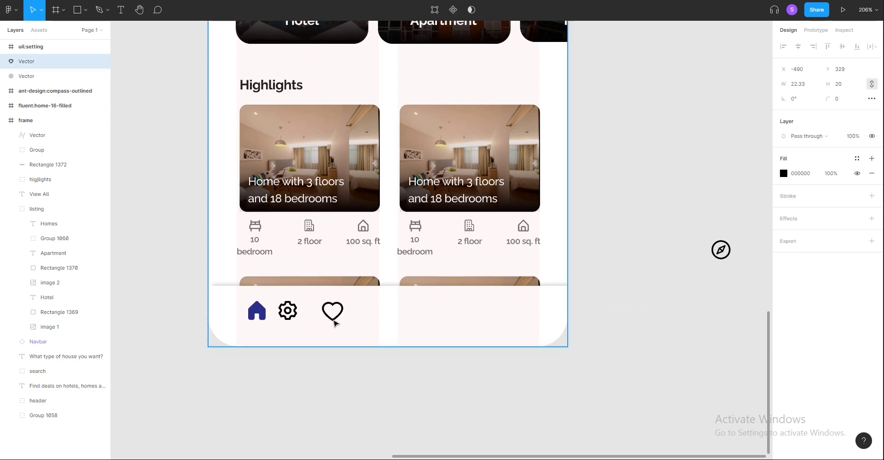
{"action": "left_click_drag", "start_coordinate": [721, 250], "coordinate": [363, 310]}
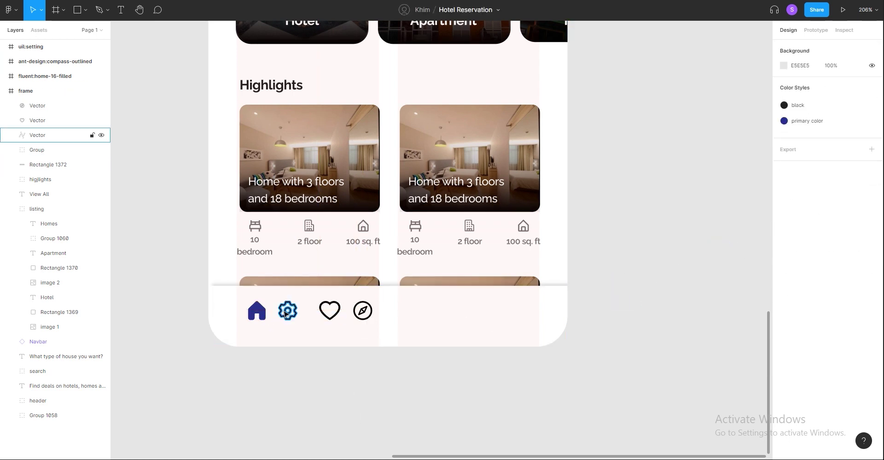
{"action": "left_click_drag", "start_coordinate": [287, 310], "coordinate": [433, 310]}
{"action": "left_click_drag", "start_coordinate": [329, 310], "coordinate": [534, 316]}
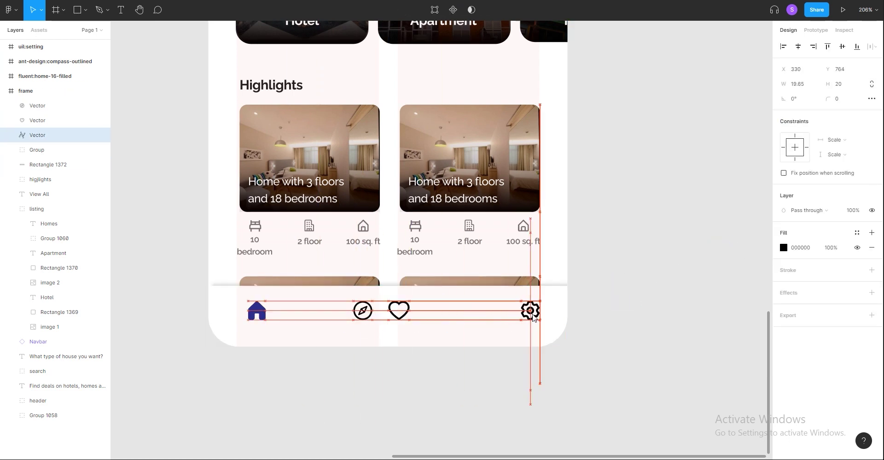
{"action": "left_click_drag", "start_coordinate": [347, 311], "coordinate": [302, 312]}
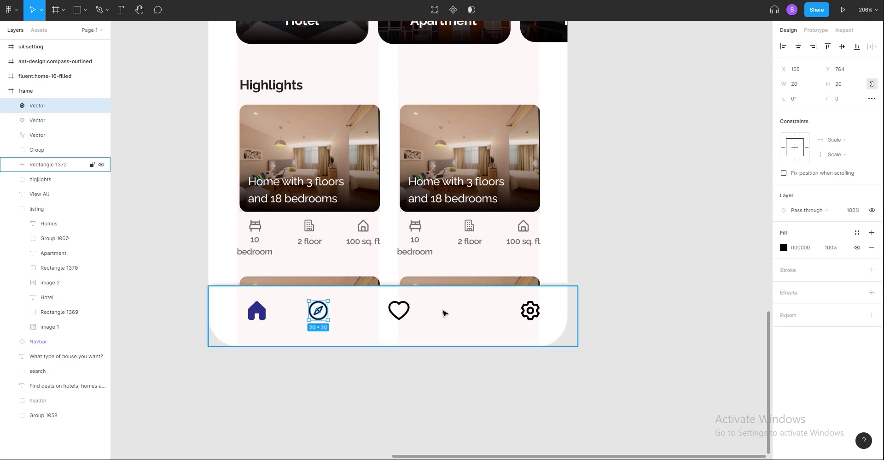
Step: Distribute the four navbar icons evenly, then adjust the compass, heart and gear fill
{"action": "left_click", "coordinate": [530, 310]}
{"action": "left_click", "coordinate": [398, 310], "text": "shift"}
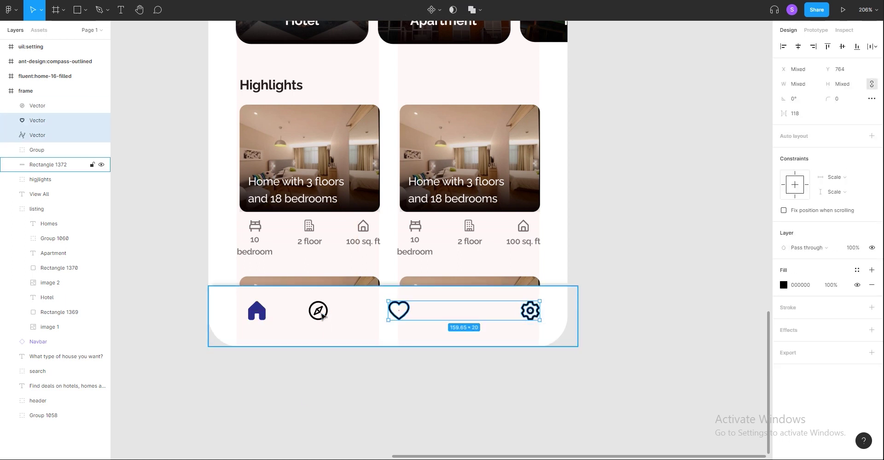
{"action": "key", "text": "ctrl+a"}
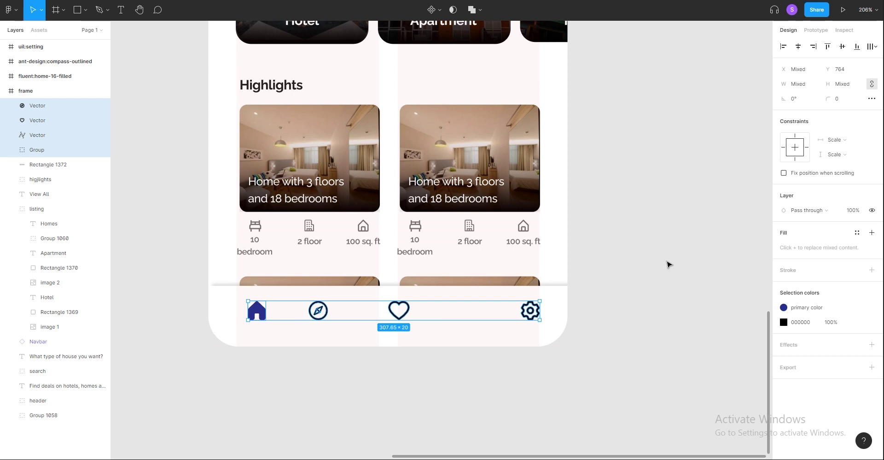
{"action": "left_click", "coordinate": [872, 46]}
{"action": "left_click", "coordinate": [682, 308]}
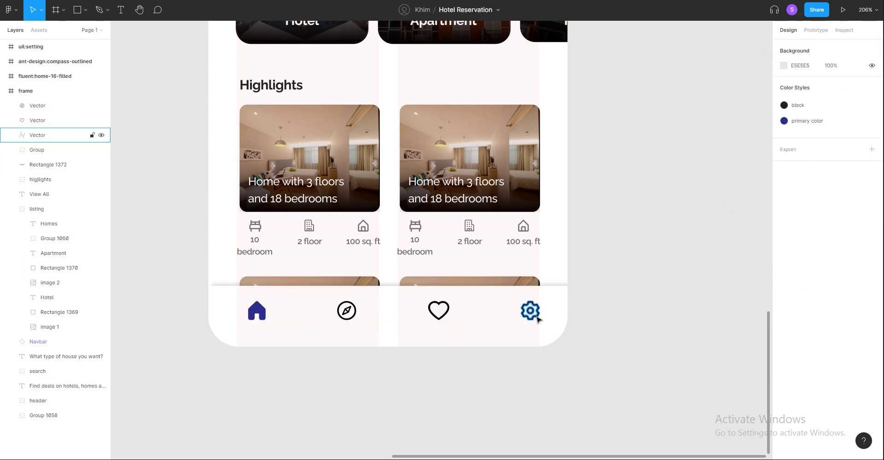
{"action": "left_click", "coordinate": [441, 319]}
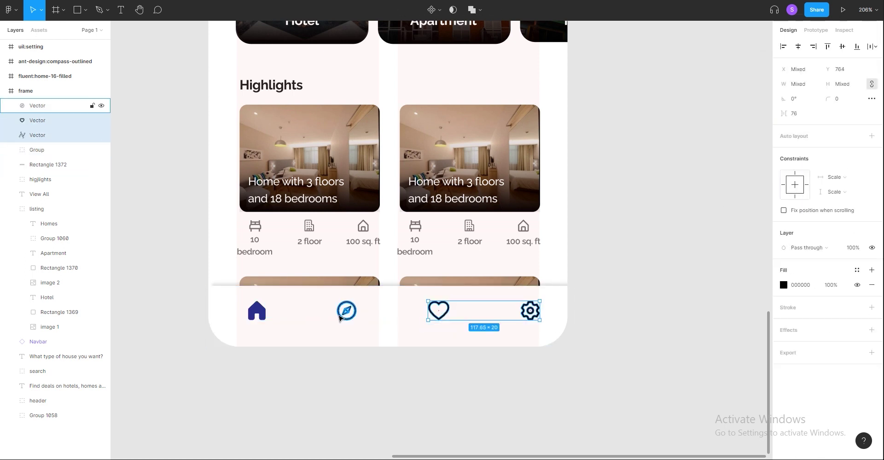
{"action": "left_click", "coordinate": [784, 284]}
{"action": "mouse_move", "coordinate": [689, 300]}
{"action": "left_mouse_down"}
{"action": "mouse_move", "coordinate": [649, 281]}
{"action": "mouse_move", "coordinate": [658, 343]}
{"action": "left_mouse_up"}
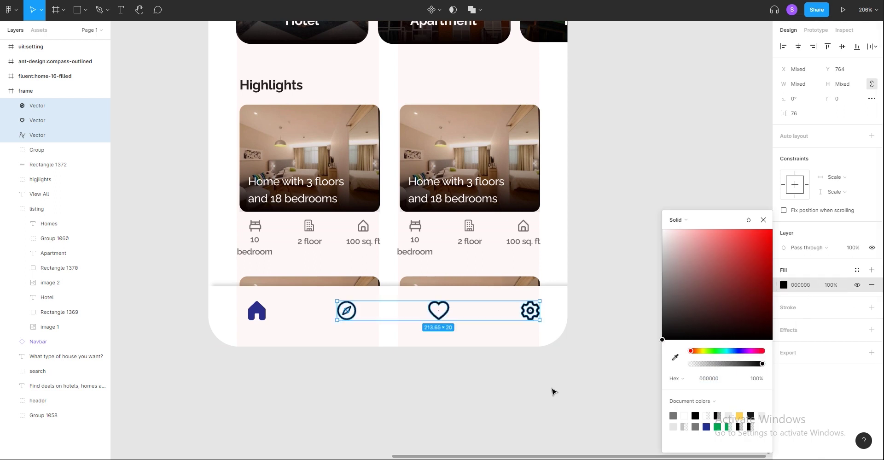
Step: Lighten the compass, heart and gear icons' fill to 6D76C6
{"action": "left_click", "coordinate": [557, 385]}
{"action": "left_click", "coordinate": [530, 310]}
{"action": "left_click", "coordinate": [439, 311], "text": "shift"}
{"action": "left_click", "coordinate": [347, 311], "text": "shift"}
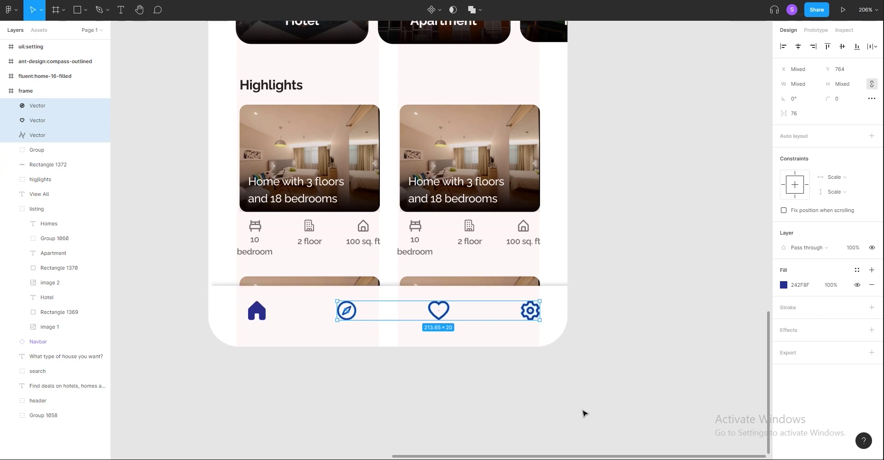
{"action": "left_click", "coordinate": [783, 284]}
{"action": "left_click_drag", "start_coordinate": [719, 262], "coordinate": [712, 254]}
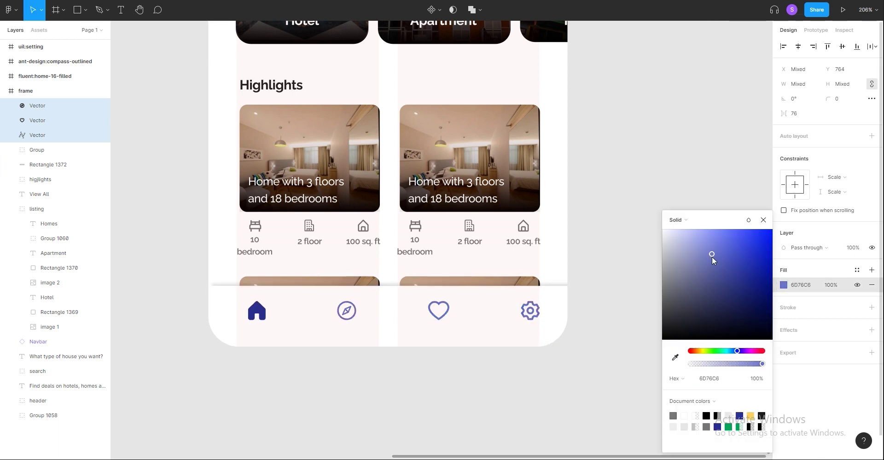
{"action": "left_click", "coordinate": [612, 301]}
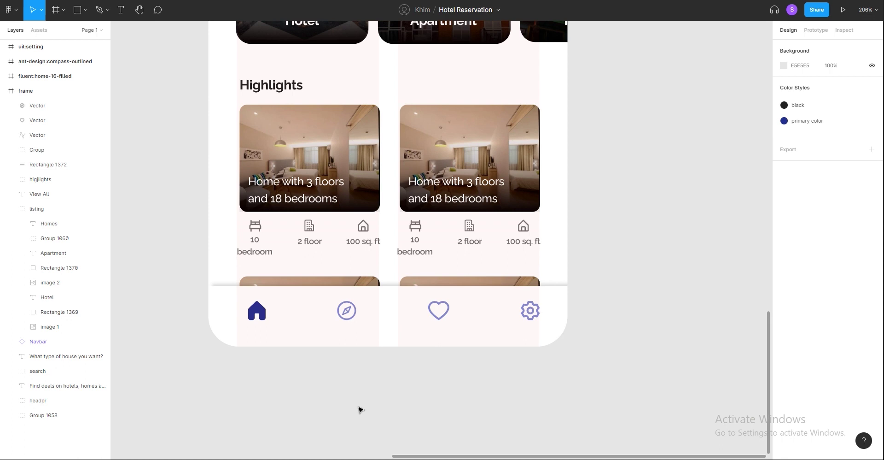
{"action": "scroll", "coordinate": [111, 307], "scroll_direction": "up", "scroll_amount": 3}
Step: Draw a 10×10 ellipse under the home icon and fill it with the primary colour style
{"action": "left_click", "coordinate": [85, 10]}
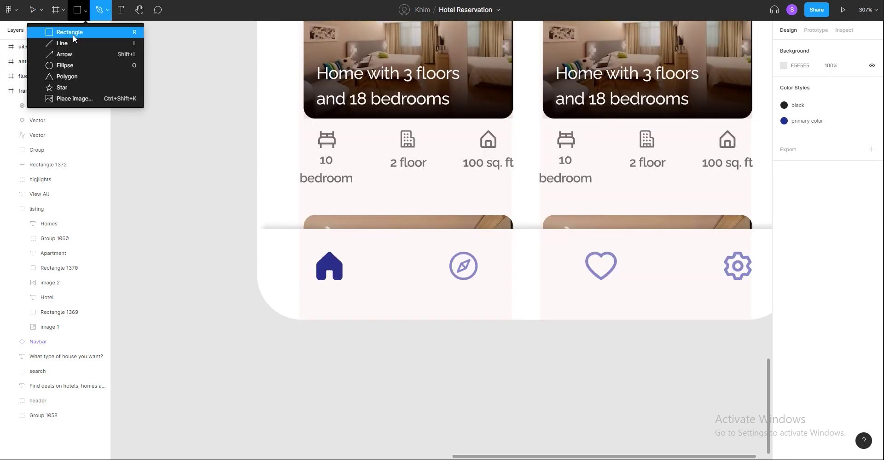
{"action": "left_click", "coordinate": [61, 69]}
{"action": "left_click", "coordinate": [330, 300]}
{"action": "left_click", "coordinate": [857, 232]}
{"action": "left_click", "coordinate": [815, 303]}
Step: Centre the dot beneath the home icon and confirm its 10 px width
{"action": "left_click", "coordinate": [379, 370]}
{"action": "left_click_drag", "start_coordinate": [330, 300], "coordinate": [328, 299]}
{"action": "left_click", "coordinate": [367, 350]}
{"action": "scroll", "coordinate": [473, 336], "scroll_direction": "down", "scroll_amount": 5}
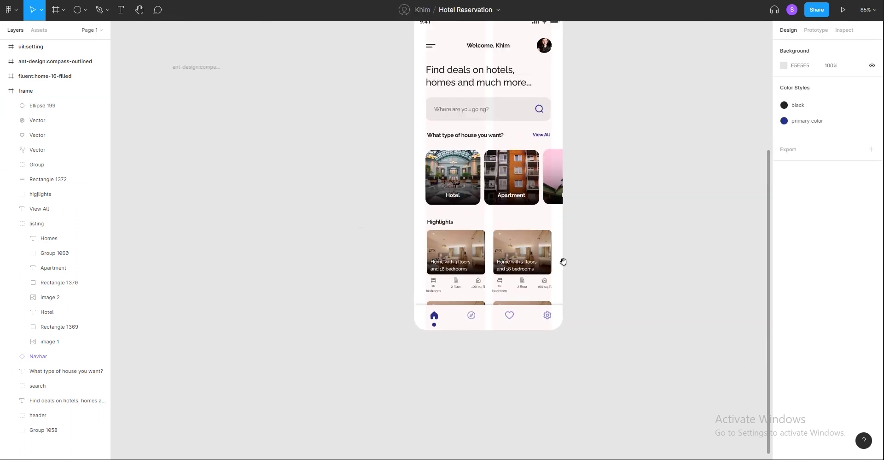
{"action": "scroll", "coordinate": [489, 322], "scroll_direction": "up", "scroll_amount": 3}
{"action": "scroll", "coordinate": [518, 334], "scroll_direction": "up", "scroll_amount": 1}
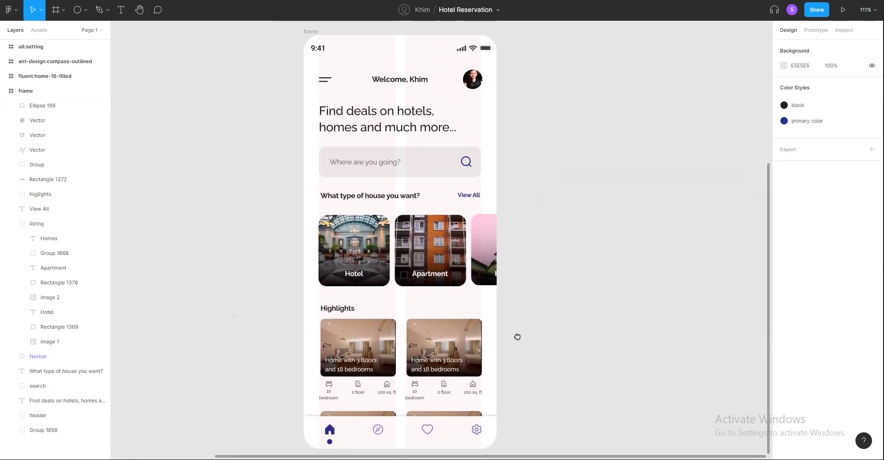
{"action": "left_click_drag", "start_coordinate": [518, 336], "coordinate": [522, 335]}
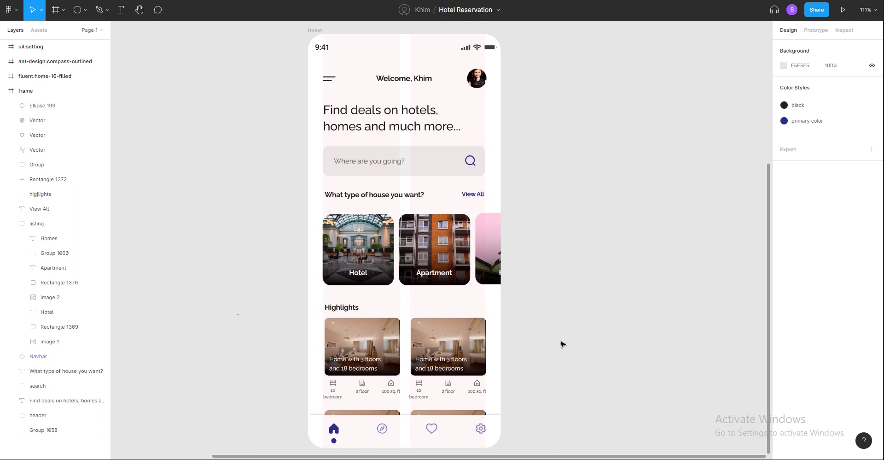
{"action": "left_click", "coordinate": [334, 440]}
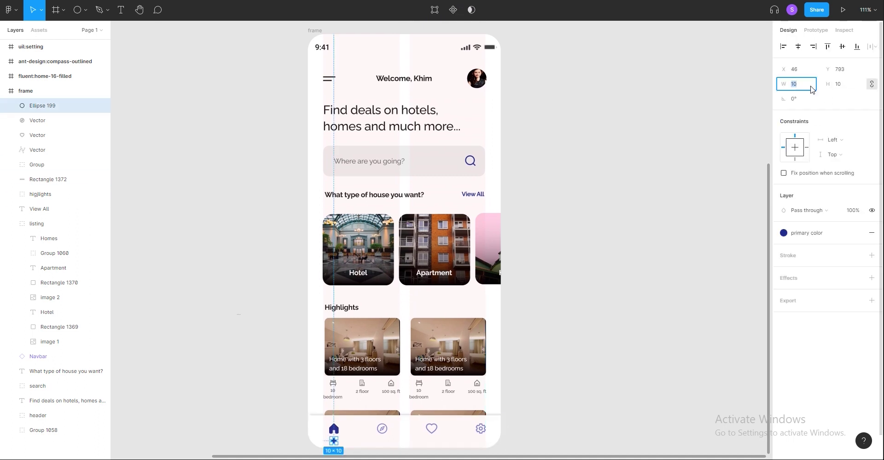
{"action": "key", "text": "Escape"}
{"action": "left_click", "coordinate": [663, 294]}
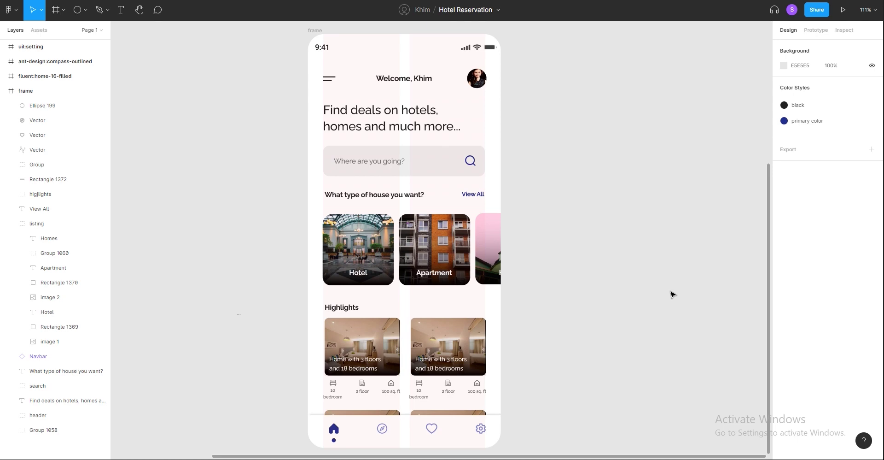